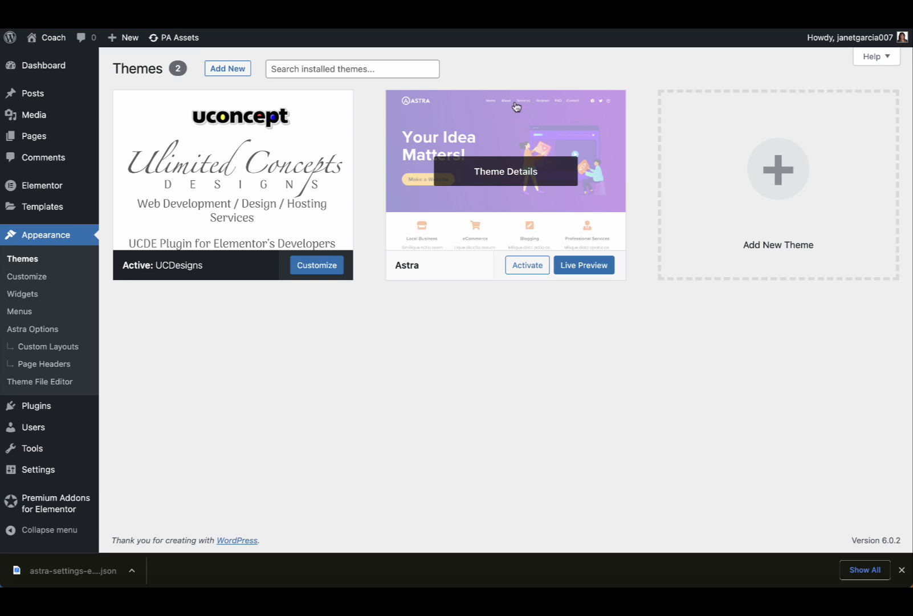
Search the WordPress theme directory for "astra" and return to the installed themes.
{"action": "left_click", "coordinate": [233, 71]}
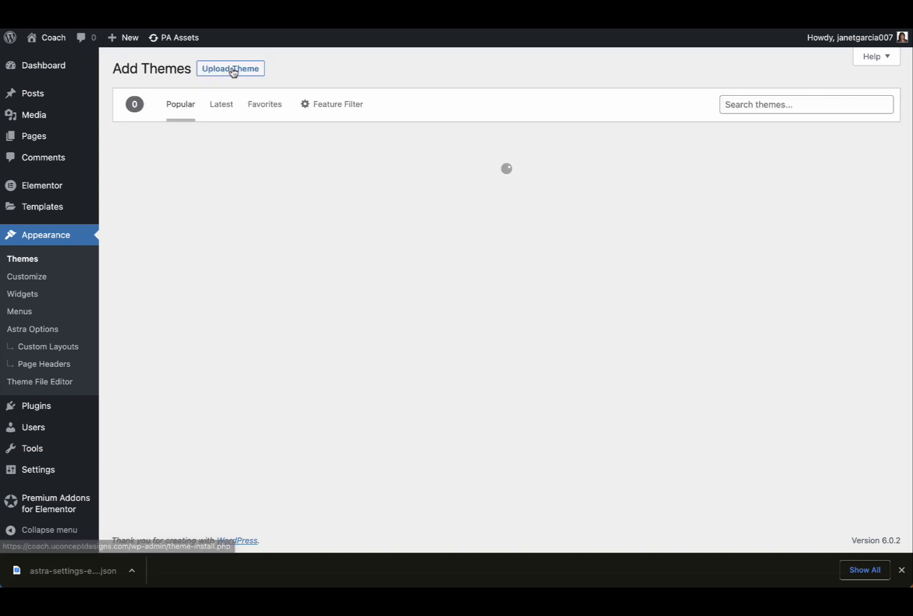
{"action": "left_click", "coordinate": [729, 107]}
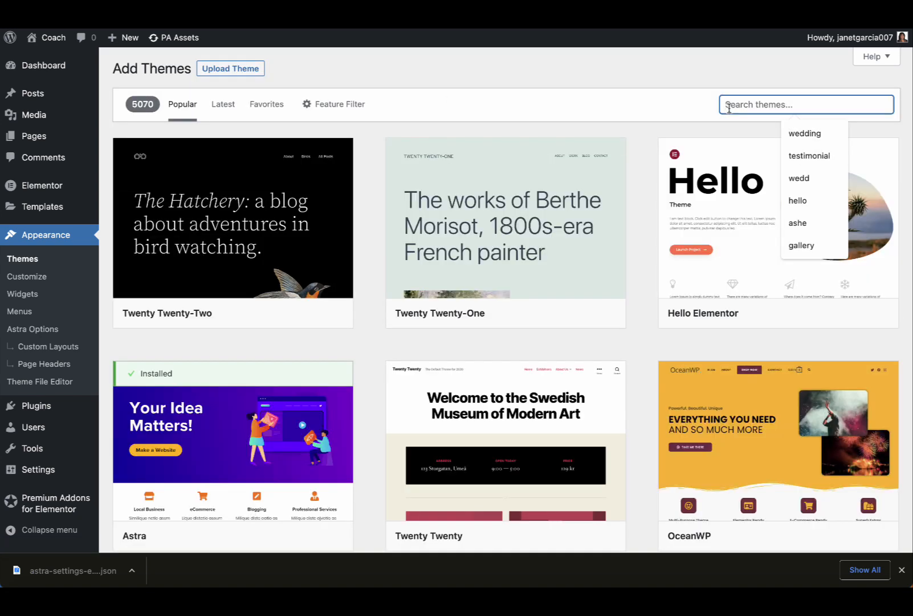
{"action": "type", "text": "astra"}
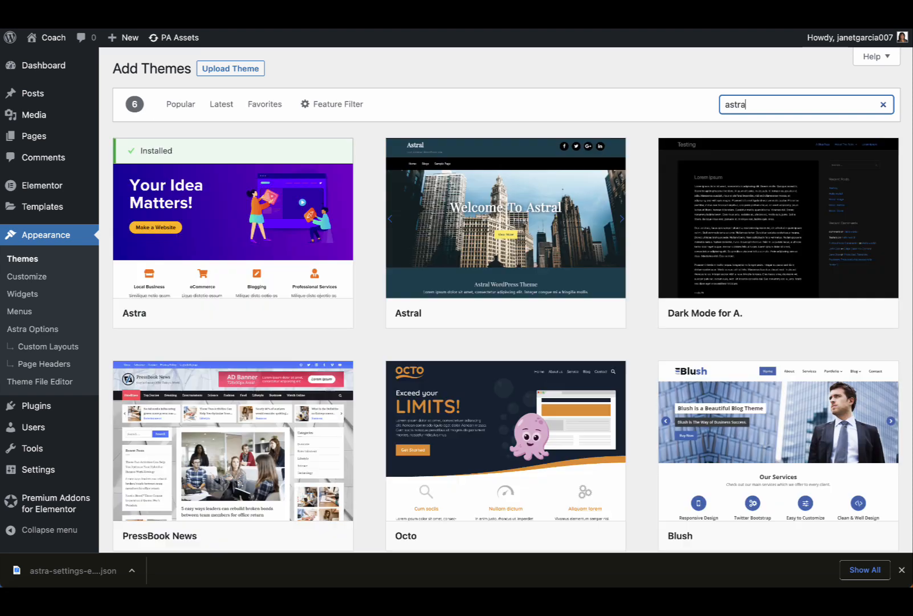
{"action": "mouse_move", "coordinate": [224, 225]}
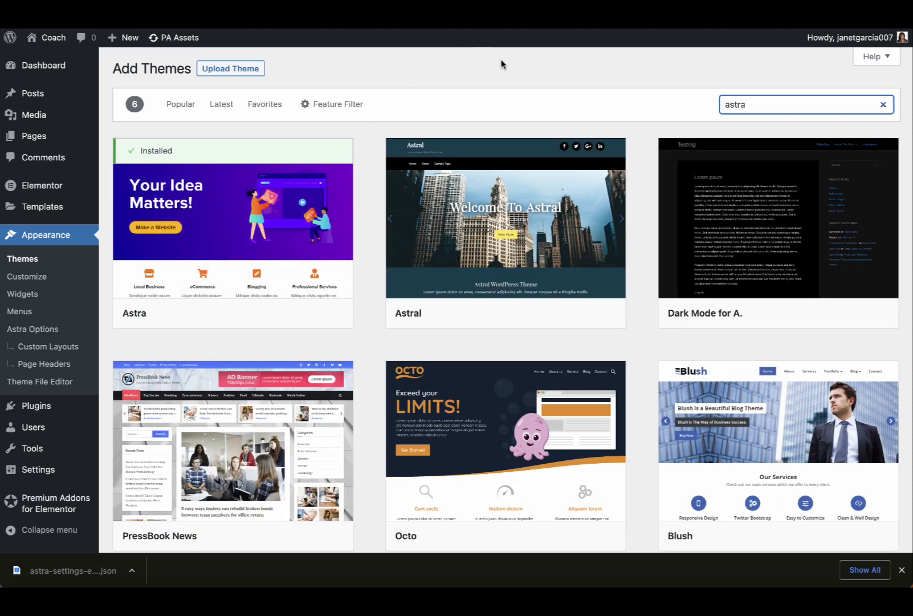
{"action": "left_click", "coordinate": [31, 260]}
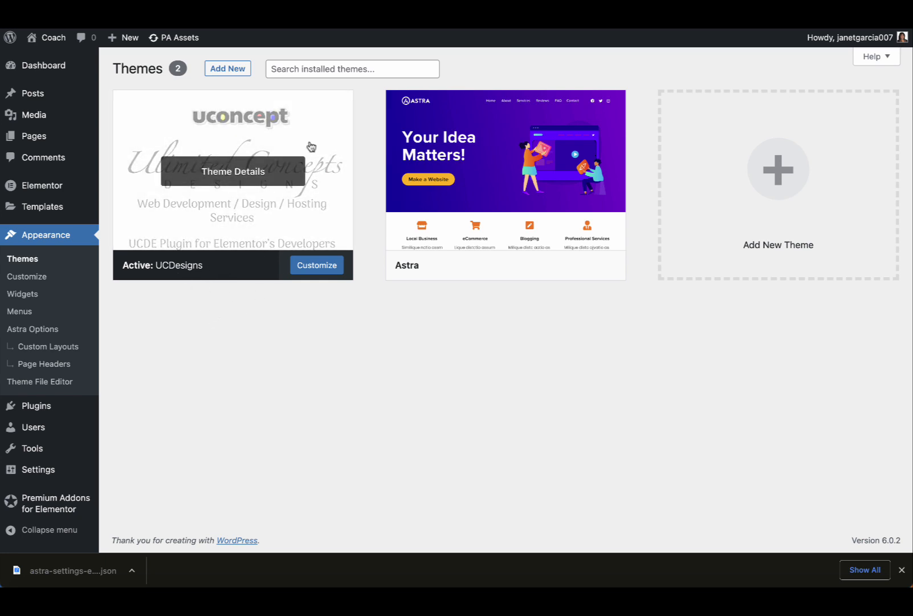
Try to upload the uc-designs.zip theme from the Customer files folder and cancel the file selection.
{"action": "left_click", "coordinate": [228, 70]}
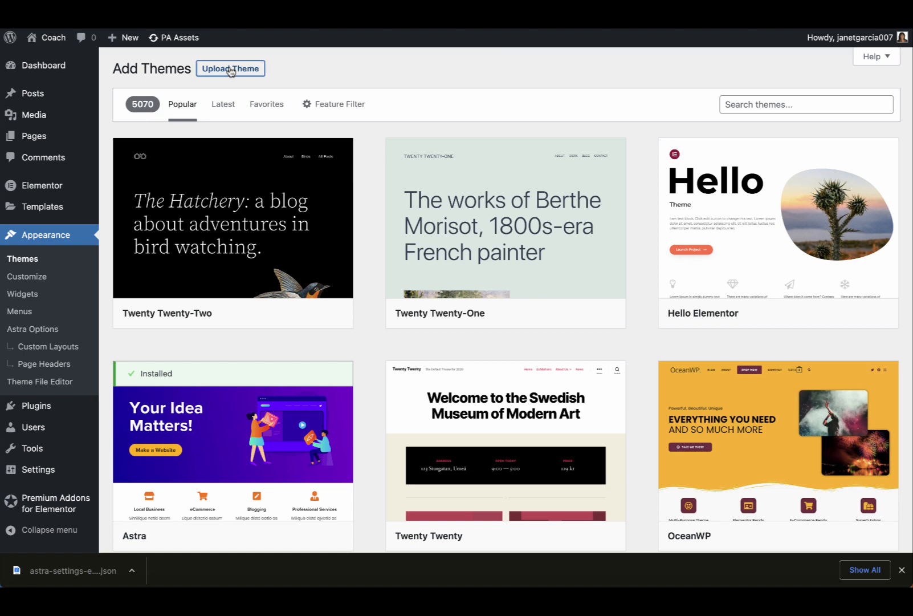
{"action": "left_click", "coordinate": [229, 68]}
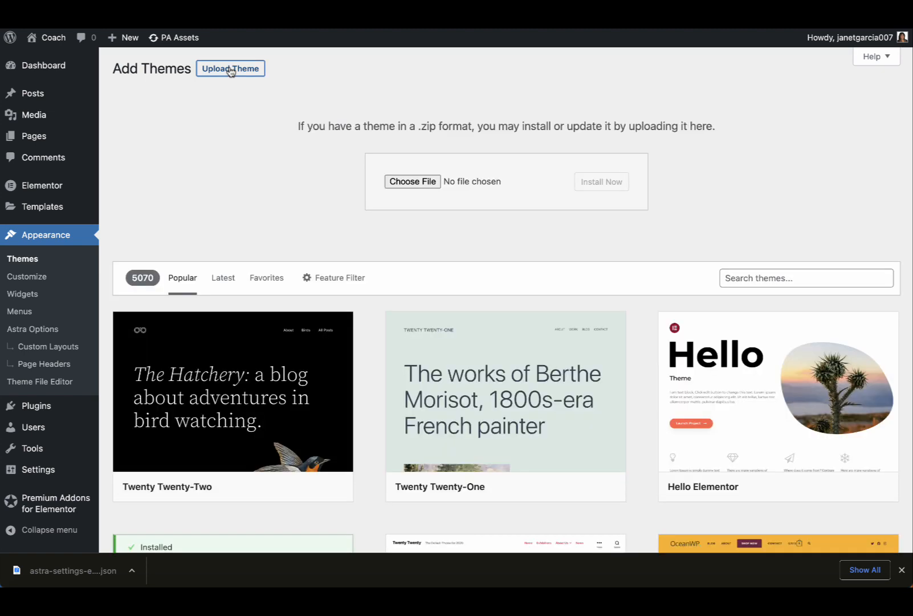
{"action": "left_click", "coordinate": [411, 182]}
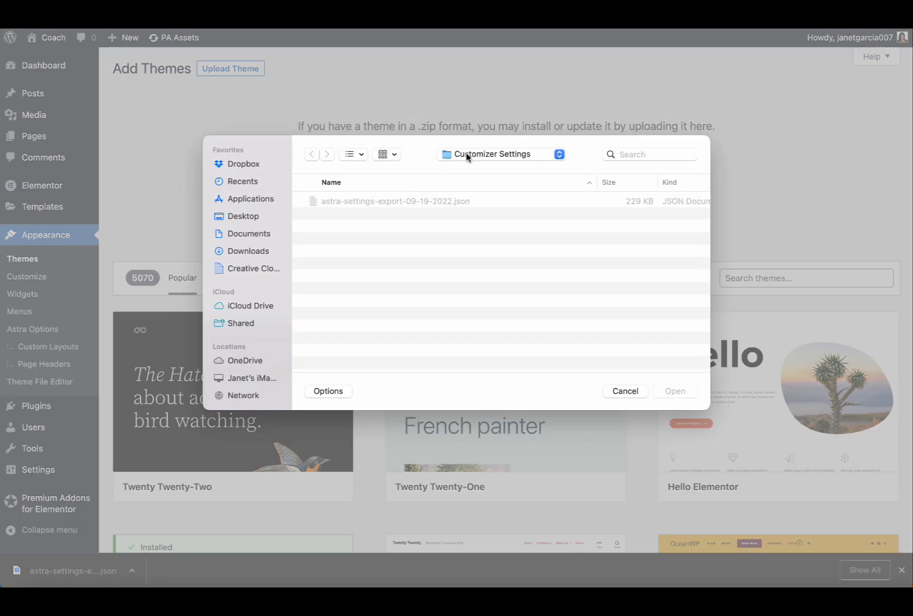
{"action": "left_click", "coordinate": [467, 155]}
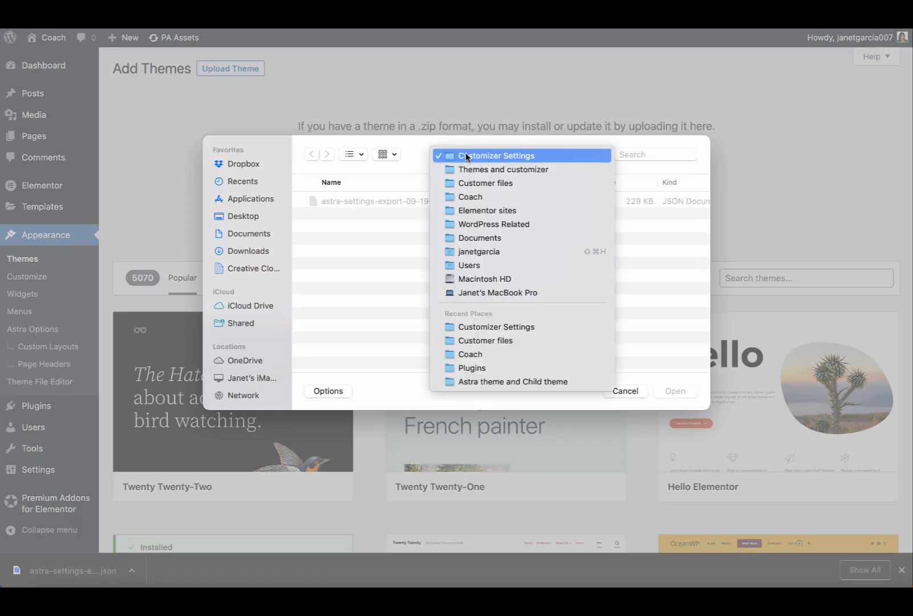
{"action": "left_click", "coordinate": [456, 183]}
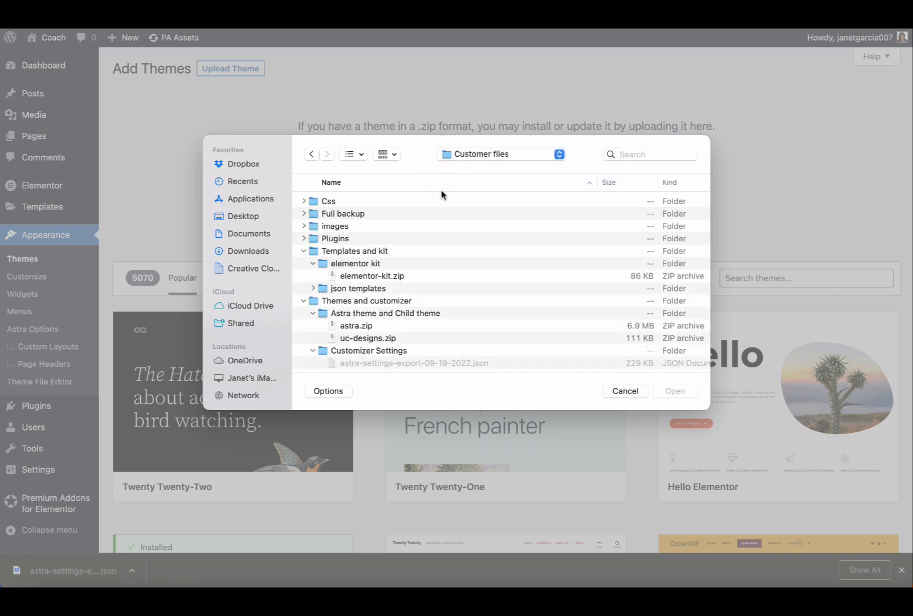
{"action": "scroll", "coordinate": [358, 262], "scroll_direction": "down", "scroll_amount": 2}
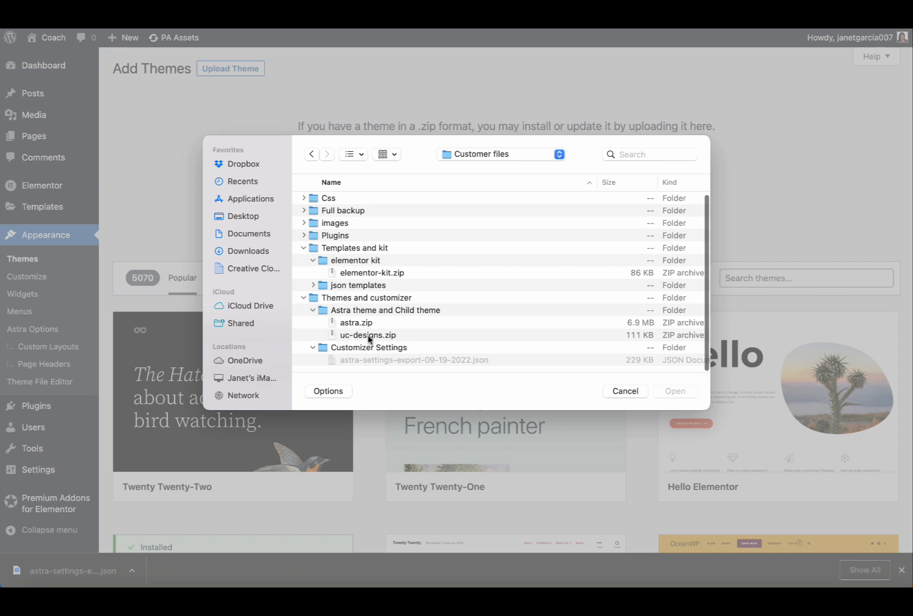
{"action": "left_click", "coordinate": [365, 339]}
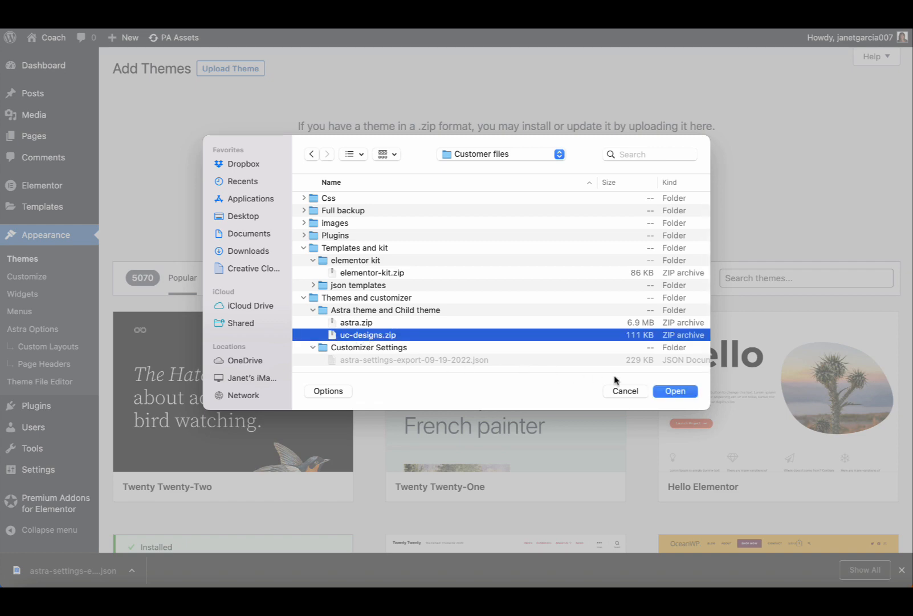
{"action": "left_click", "coordinate": [626, 392]}
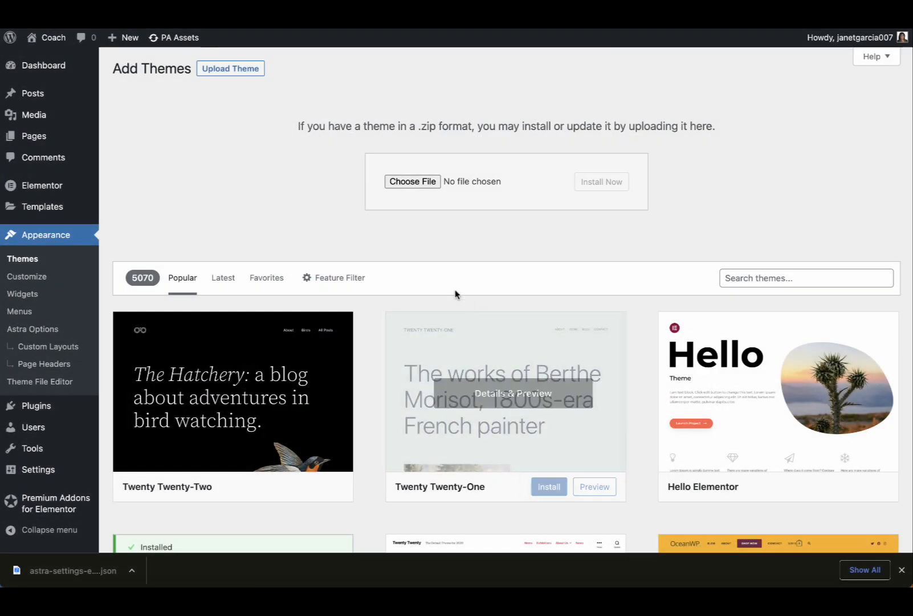
Return to the installed themes and view the details of the Astra theme.
{"action": "scroll", "coordinate": [345, 219], "scroll_direction": "down", "scroll_amount": 3}
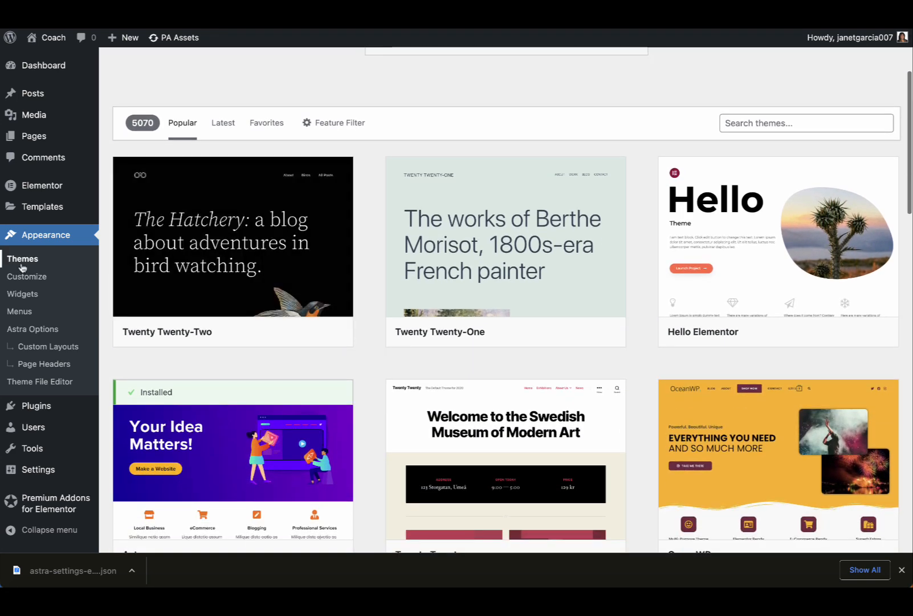
{"action": "left_click", "coordinate": [23, 260]}
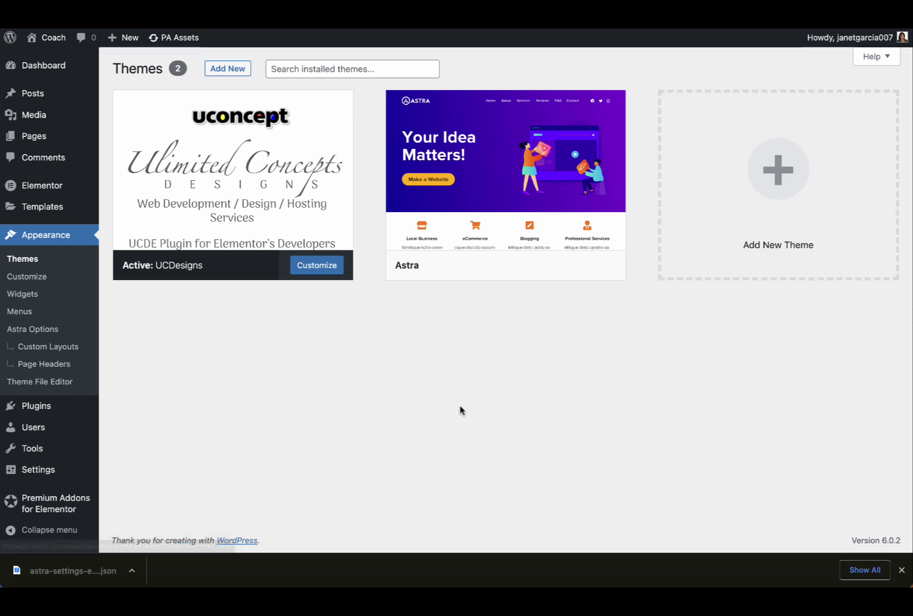
{"action": "left_click", "coordinate": [512, 206]}
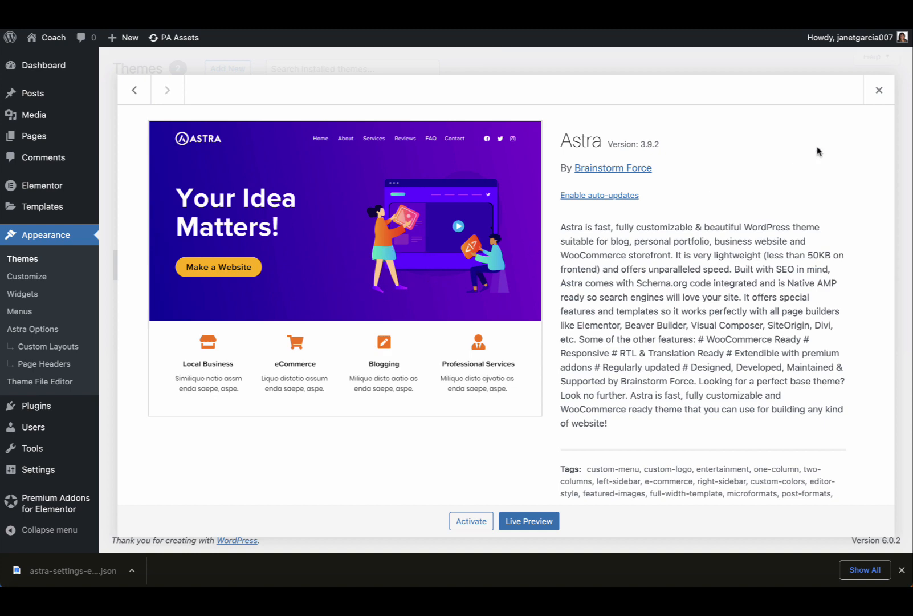
{"action": "left_click", "coordinate": [879, 91]}
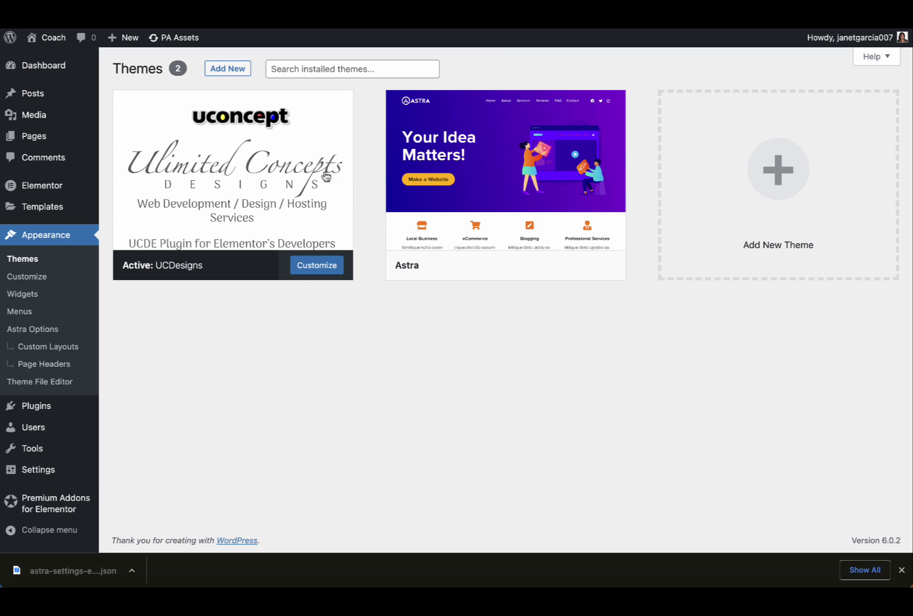
Create a new page titled "Home" and publish it.
{"action": "left_click", "coordinate": [37, 94]}
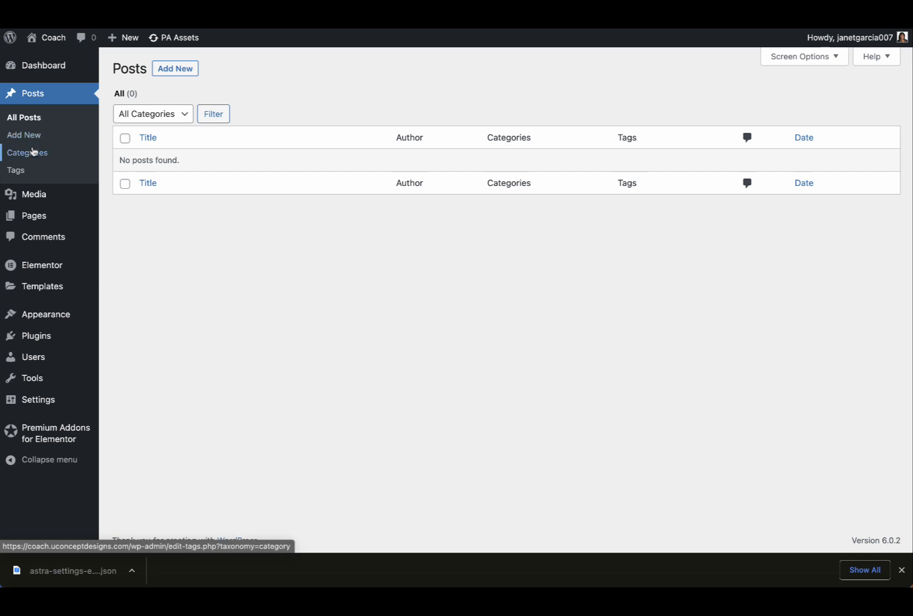
{"action": "left_click", "coordinate": [33, 215]}
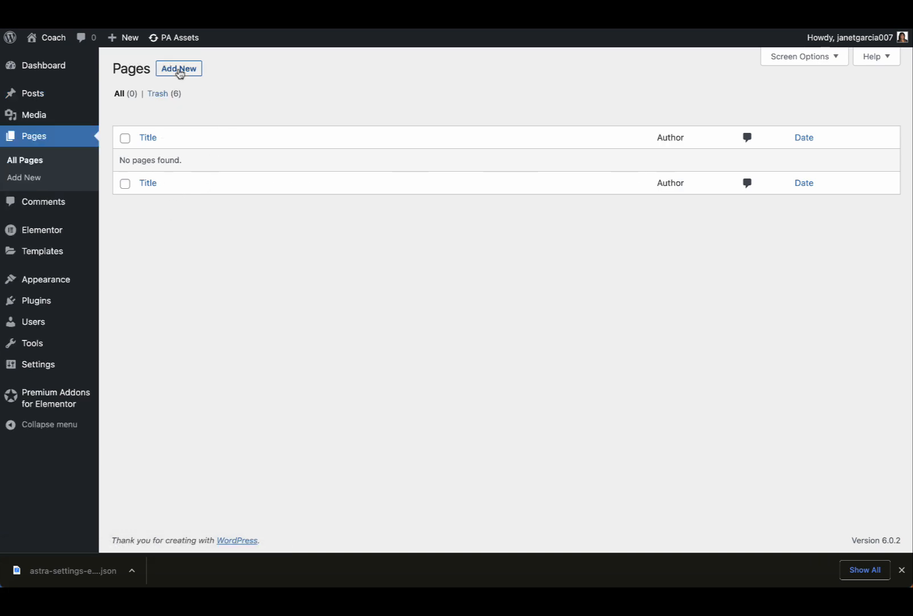
{"action": "left_click", "coordinate": [179, 70]}
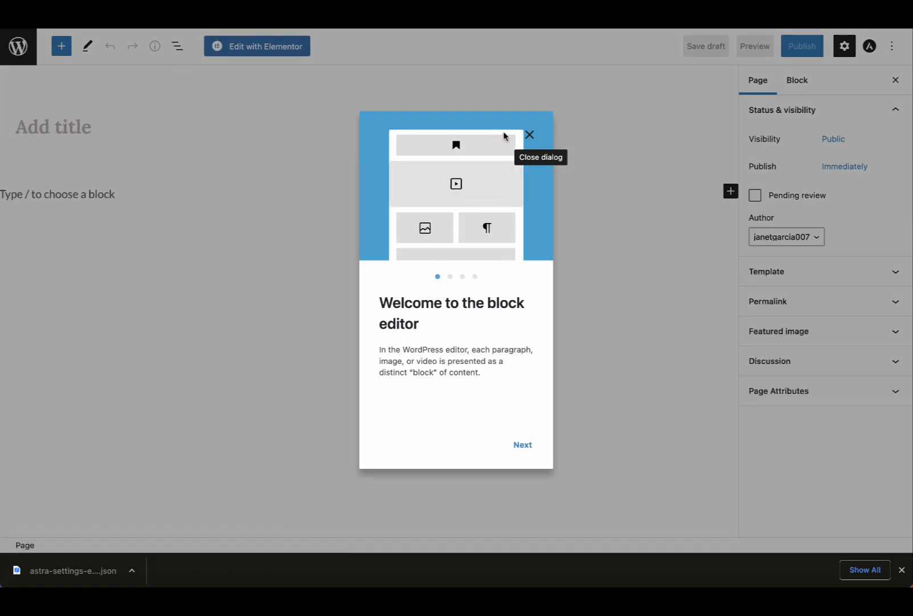
{"action": "left_click", "coordinate": [61, 126]}
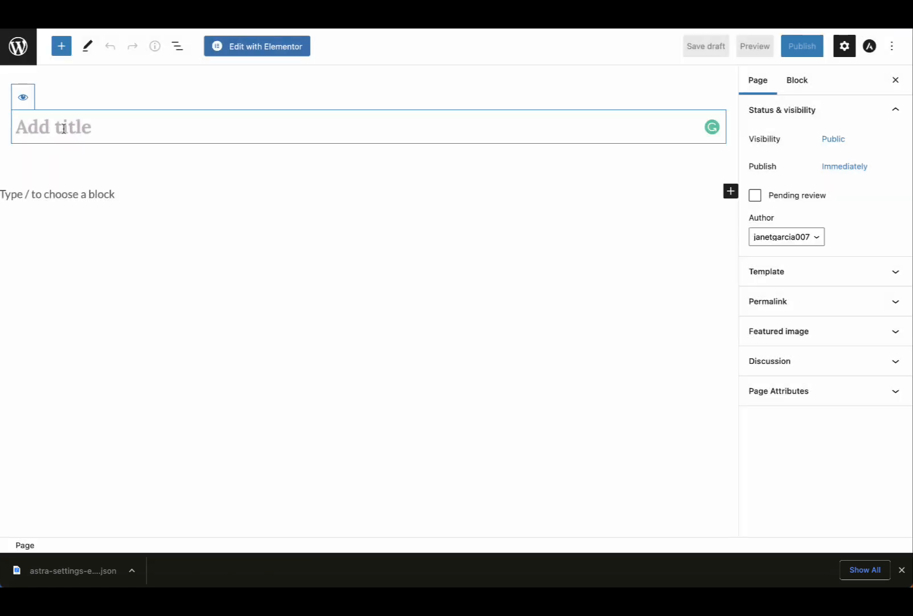
{"action": "type", "text": "Home"}
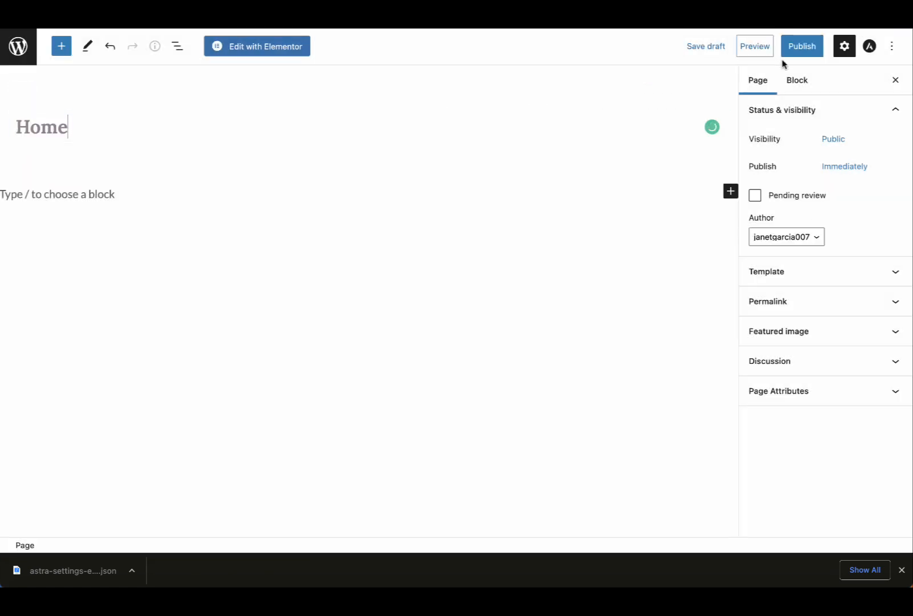
{"action": "left_click", "coordinate": [802, 50]}
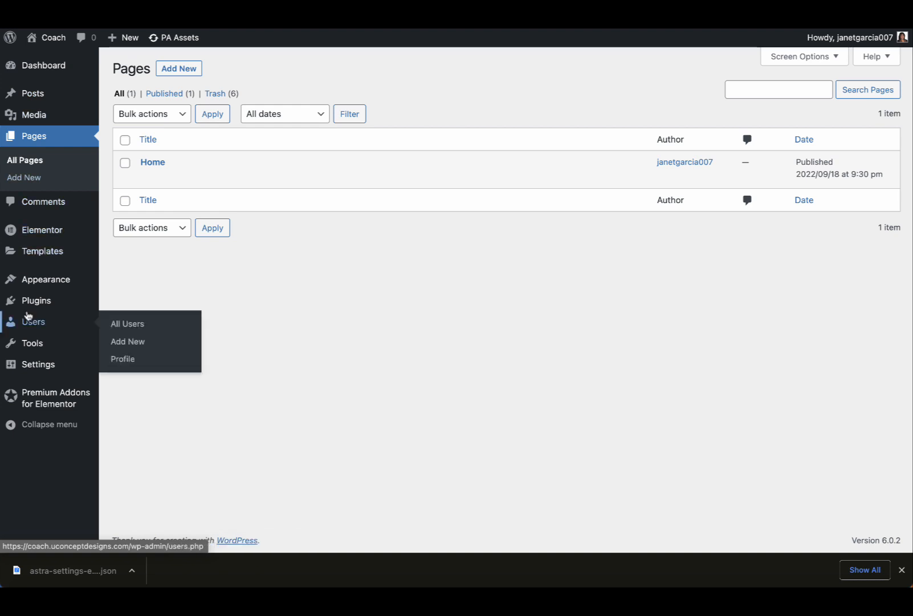
Review the site's general settings, including its title, addresses, timezone, and date and time formats.
{"action": "mouse_move", "coordinate": [33, 368]}
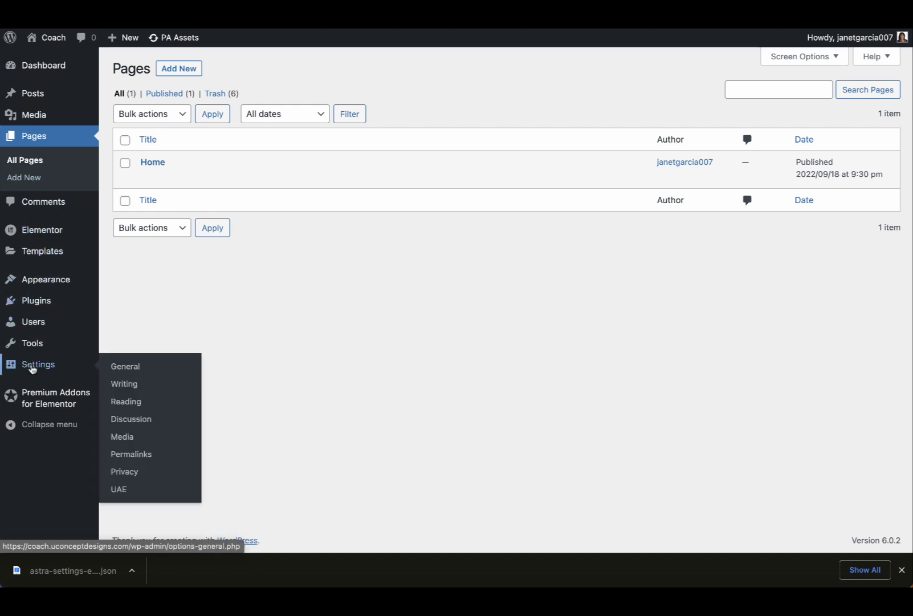
{"action": "left_click", "coordinate": [118, 366]}
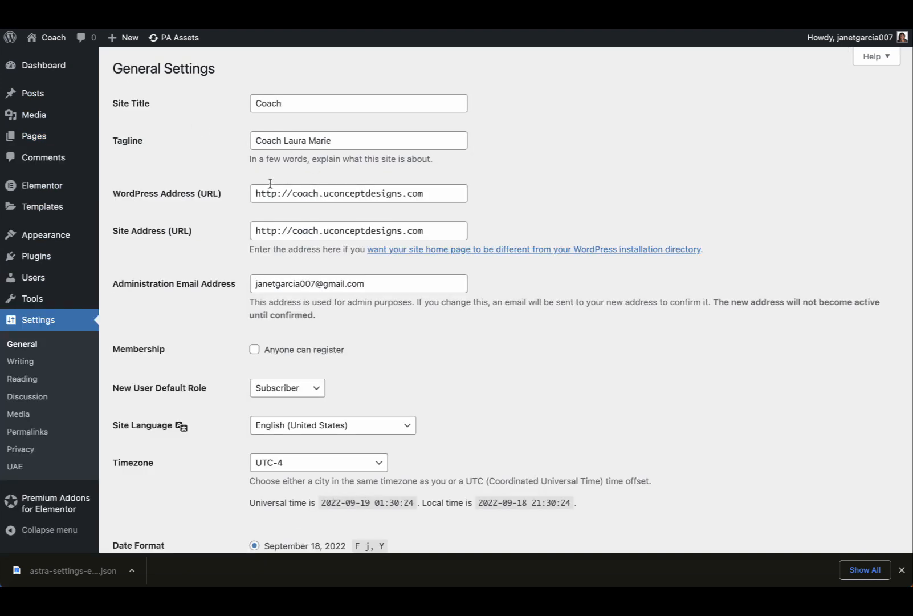
{"action": "scroll", "coordinate": [277, 201], "scroll_direction": "down", "scroll_amount": 6}
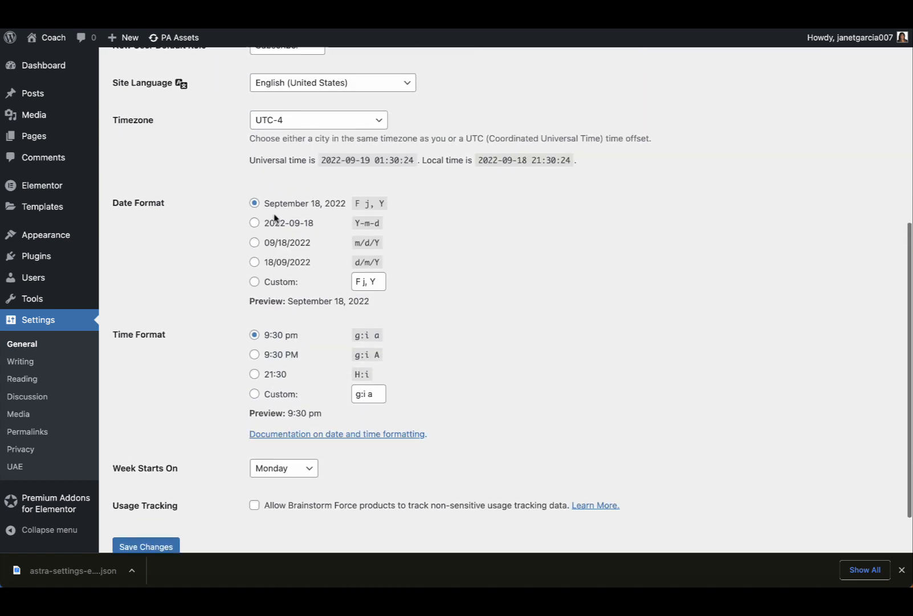
{"action": "scroll", "coordinate": [277, 202], "scroll_direction": "up", "scroll_amount": 2}
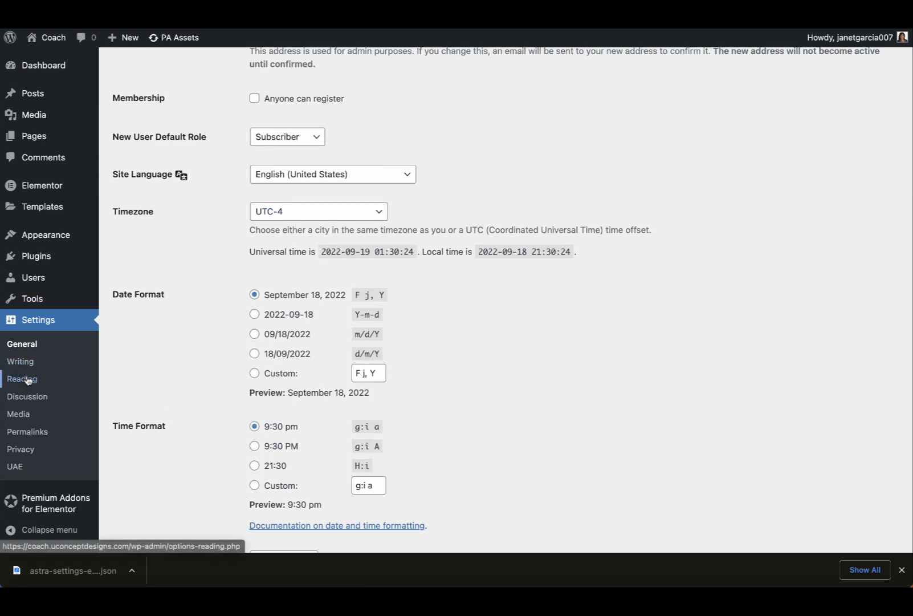
In the reading settings, make the homepage display the static page Home and save the changes.
{"action": "left_click", "coordinate": [22, 379]}
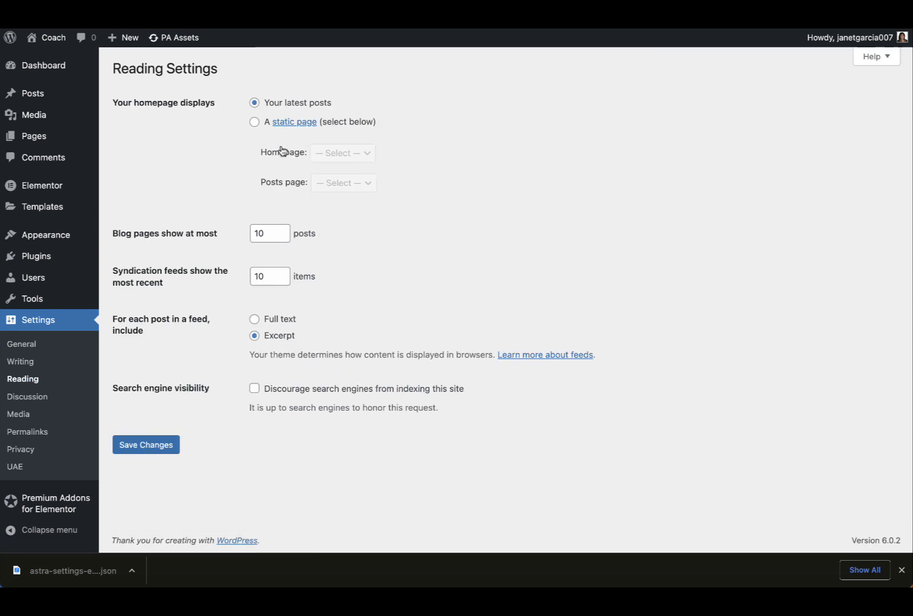
{"action": "left_click", "coordinate": [255, 122]}
{"action": "left_click", "coordinate": [351, 153]}
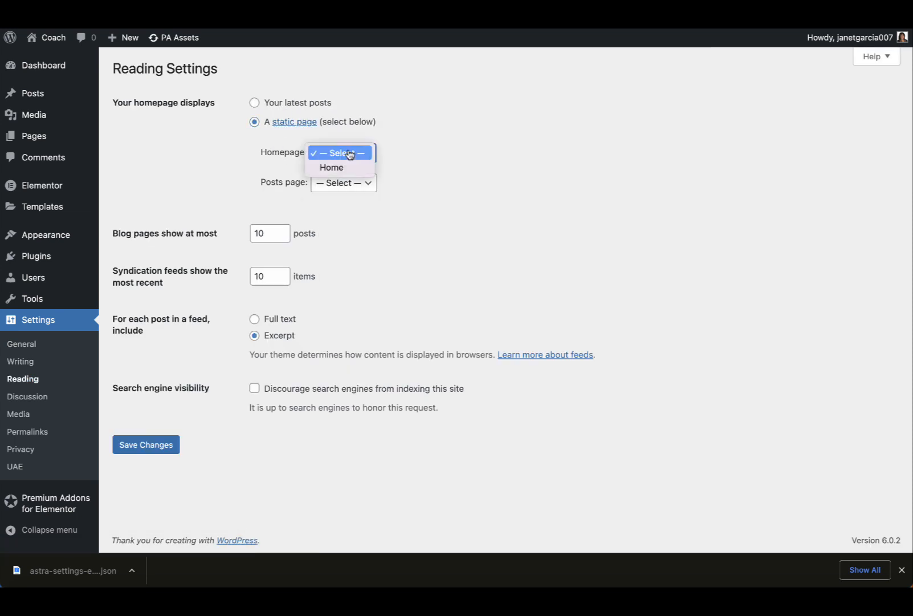
{"action": "left_click", "coordinate": [333, 167]}
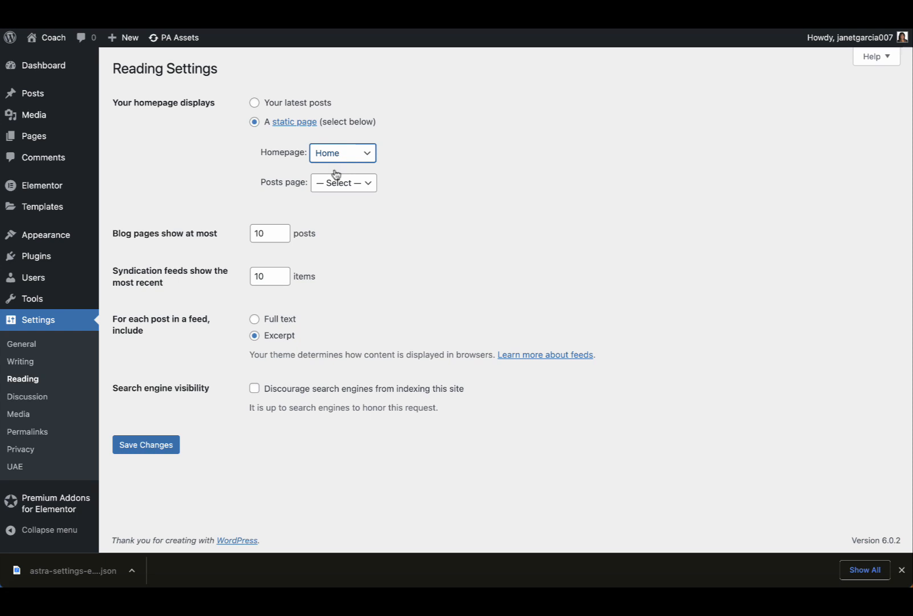
{"action": "left_click", "coordinate": [145, 449]}
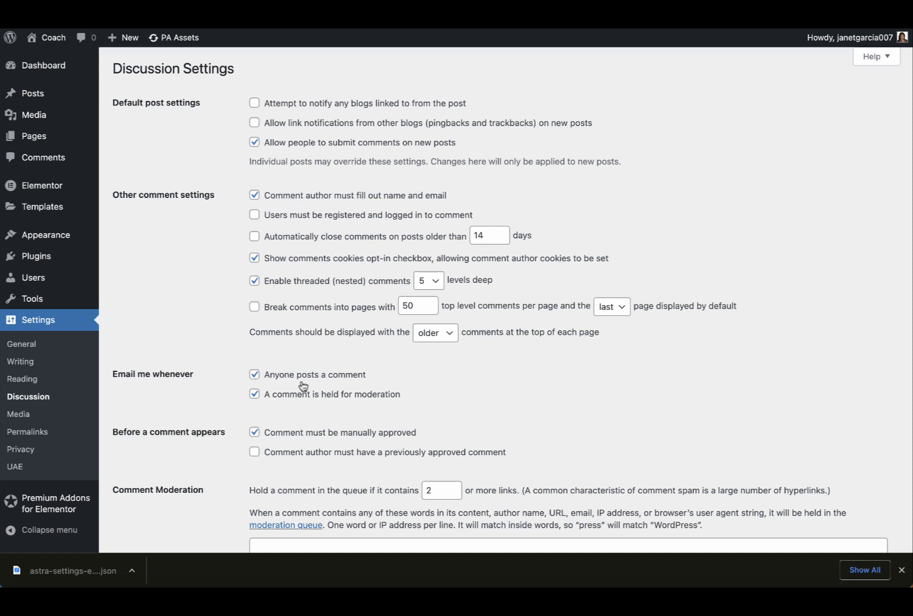
Review the site's discussion settings, including the comment, email notification and moderation options.
{"action": "scroll", "coordinate": [286, 388], "scroll_direction": "down", "scroll_amount": 4}
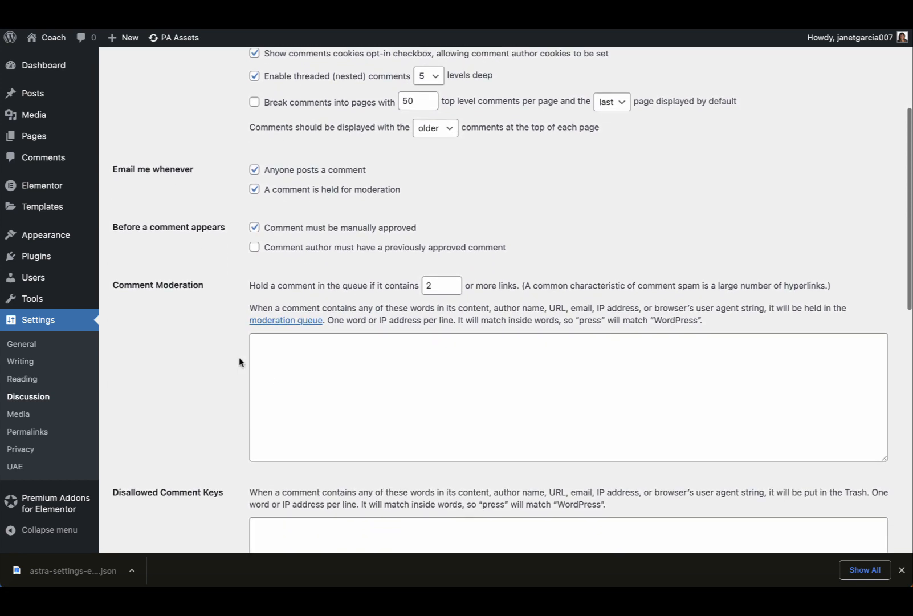
{"action": "scroll", "coordinate": [193, 348], "scroll_direction": "up", "scroll_amount": 5}
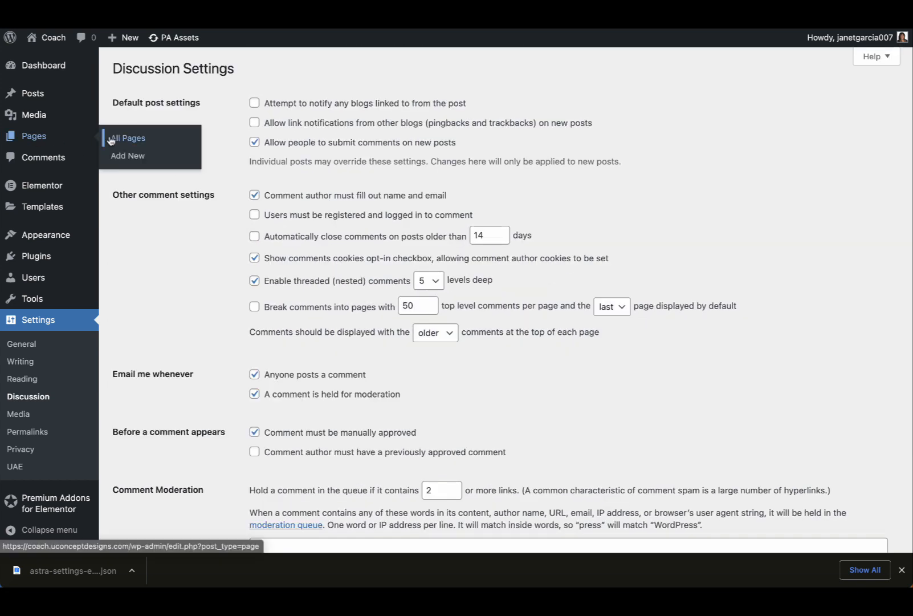
Create a new page titled "Journal", publish it and return to the list of pages.
{"action": "left_click", "coordinate": [57, 136]}
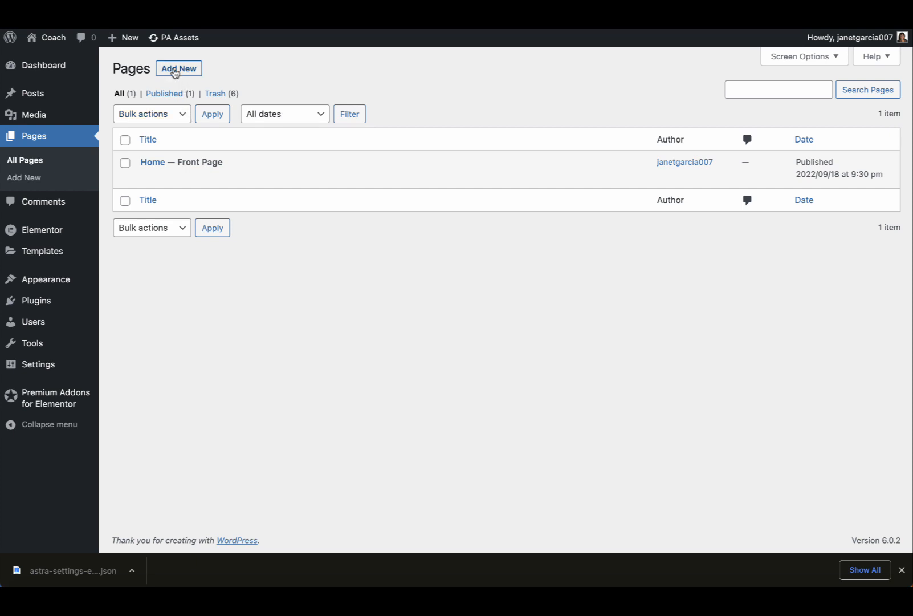
{"action": "left_click", "coordinate": [175, 71]}
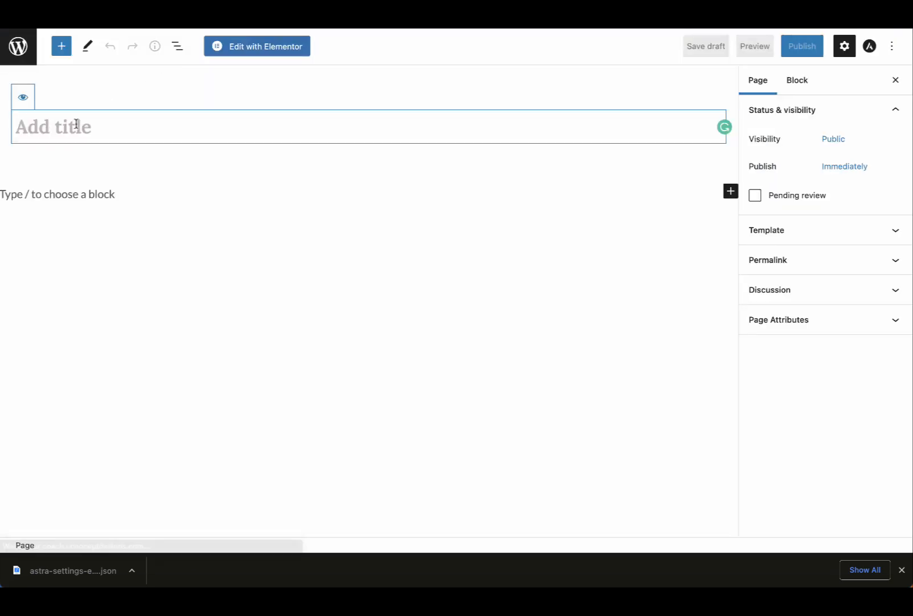
{"action": "type", "text": "Journal"}
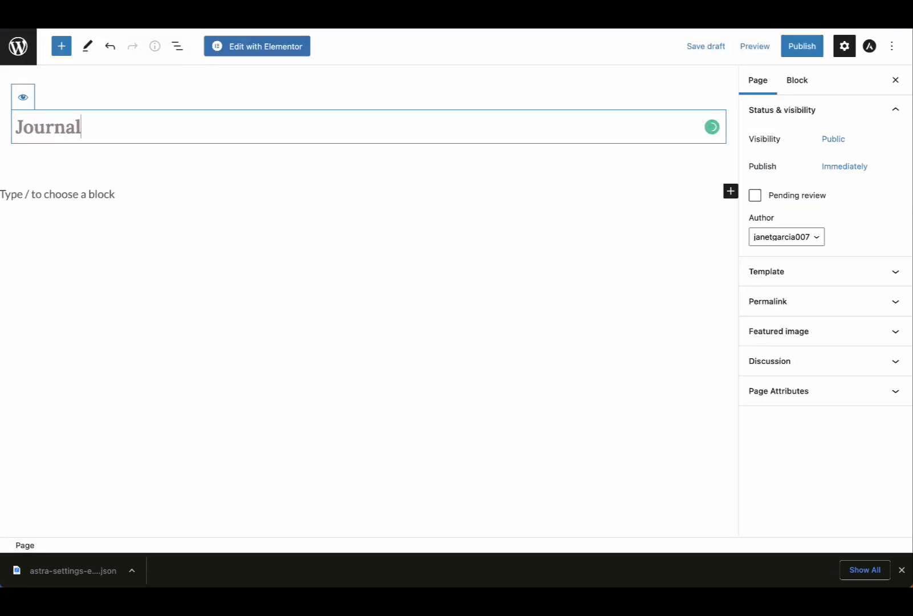
{"action": "left_click", "coordinate": [801, 45]}
{"action": "left_click", "coordinate": [793, 48]}
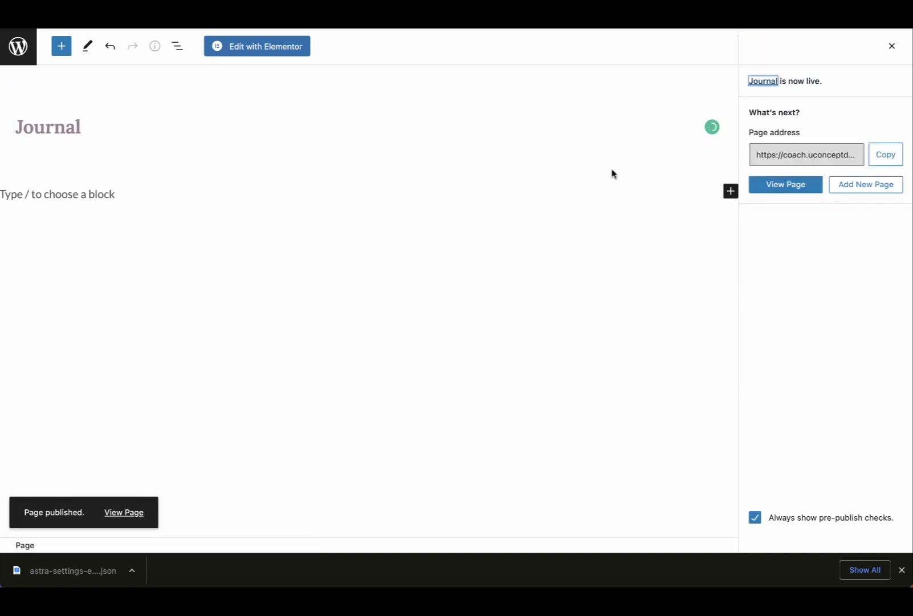
{"action": "left_click", "coordinate": [29, 44]}
In the reading settings, keep Home as the homepage, set the posts page to Journal and save the changes.
{"action": "mouse_move", "coordinate": [34, 363]}
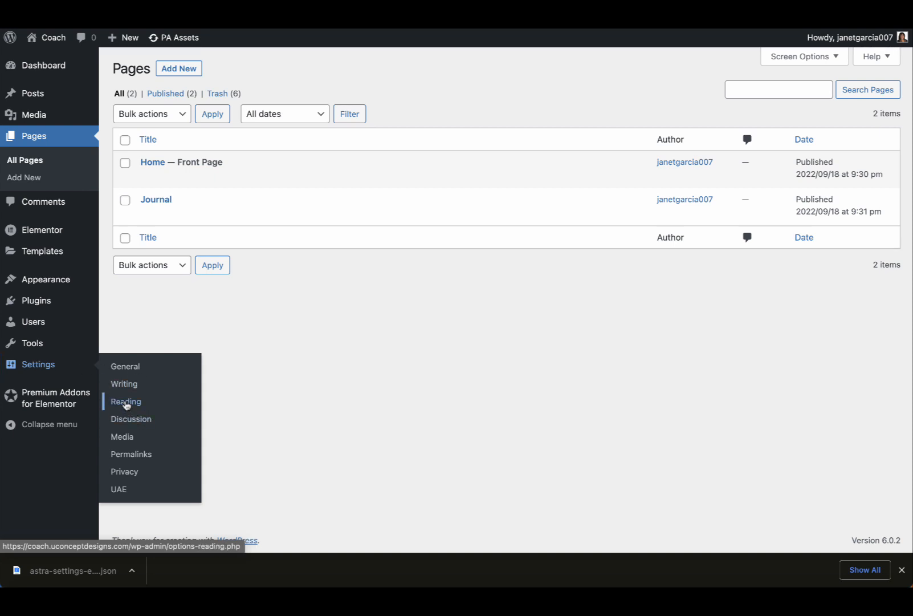
{"action": "left_click", "coordinate": [126, 403]}
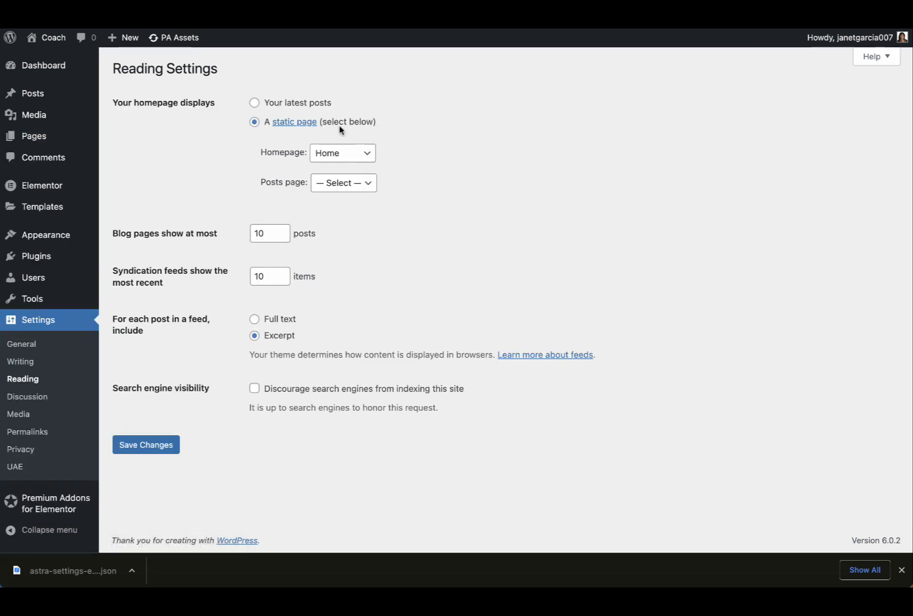
{"action": "left_click", "coordinate": [372, 154]}
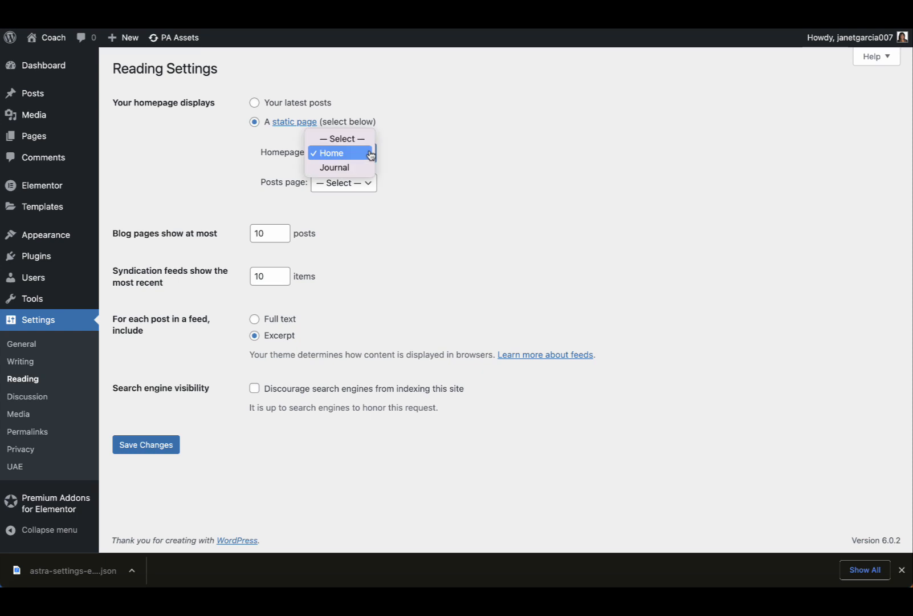
{"action": "left_click", "coordinate": [331, 152]}
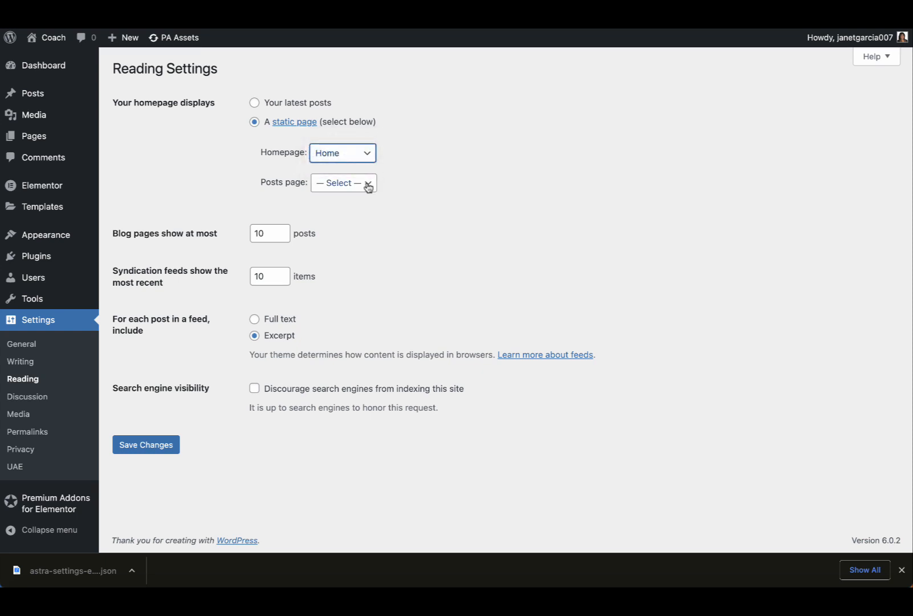
{"action": "left_click", "coordinate": [369, 186]}
{"action": "left_click", "coordinate": [367, 186]}
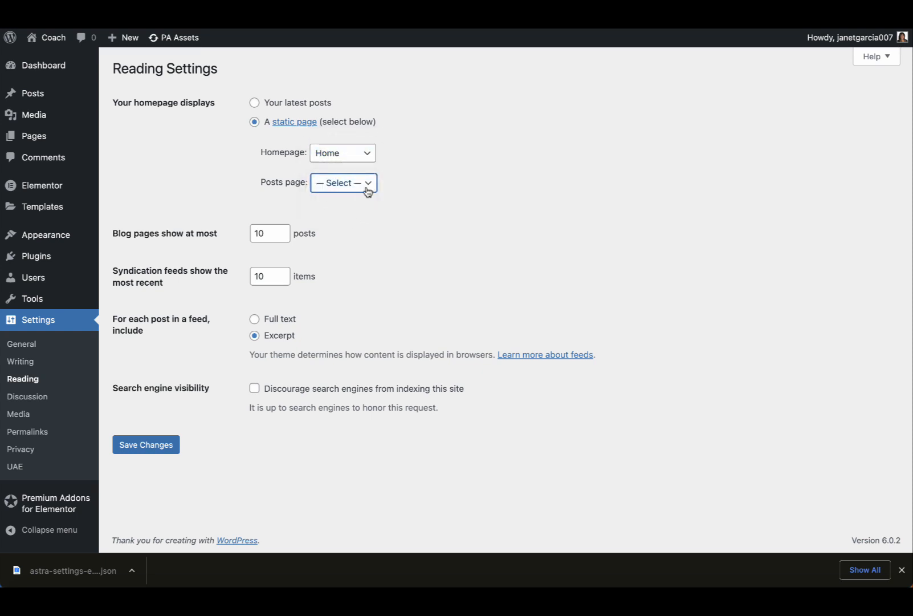
{"action": "left_click", "coordinate": [367, 189]}
{"action": "left_click", "coordinate": [341, 212]}
{"action": "left_click", "coordinate": [149, 450]}
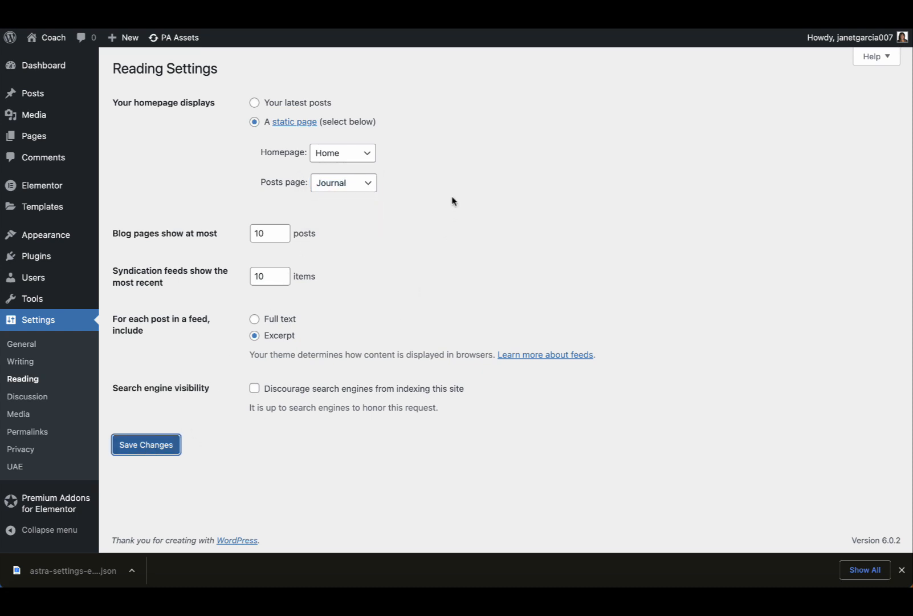
Open the site title and logo settings under Site Identity in the theme customizer and start selecting a logo.
{"action": "mouse_move", "coordinate": [82, 234]}
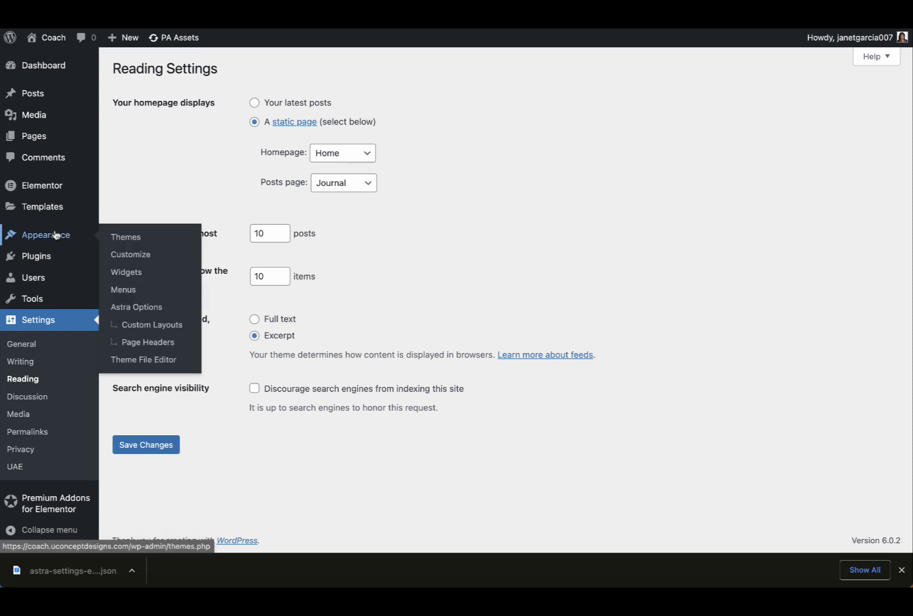
{"action": "left_click", "coordinate": [129, 255]}
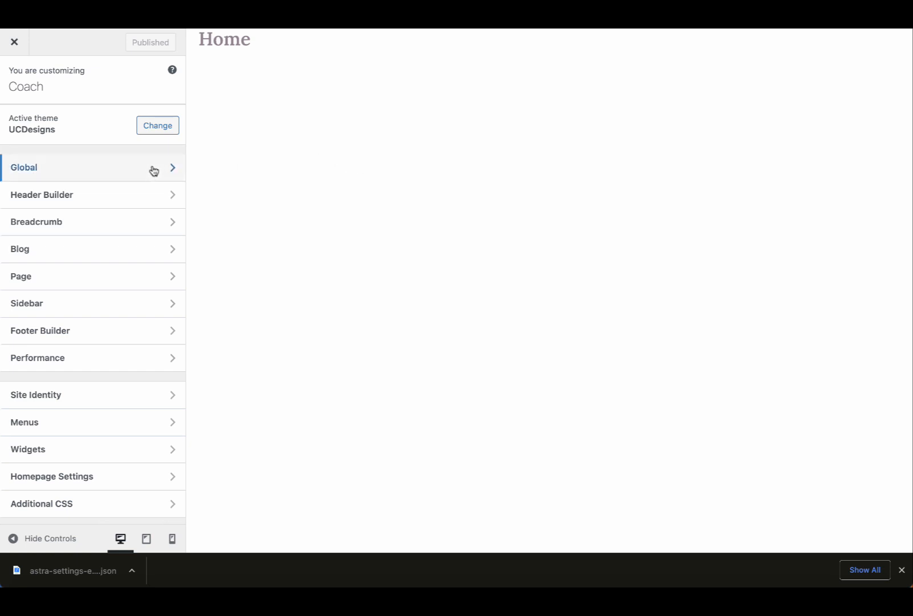
{"action": "left_click", "coordinate": [81, 399]}
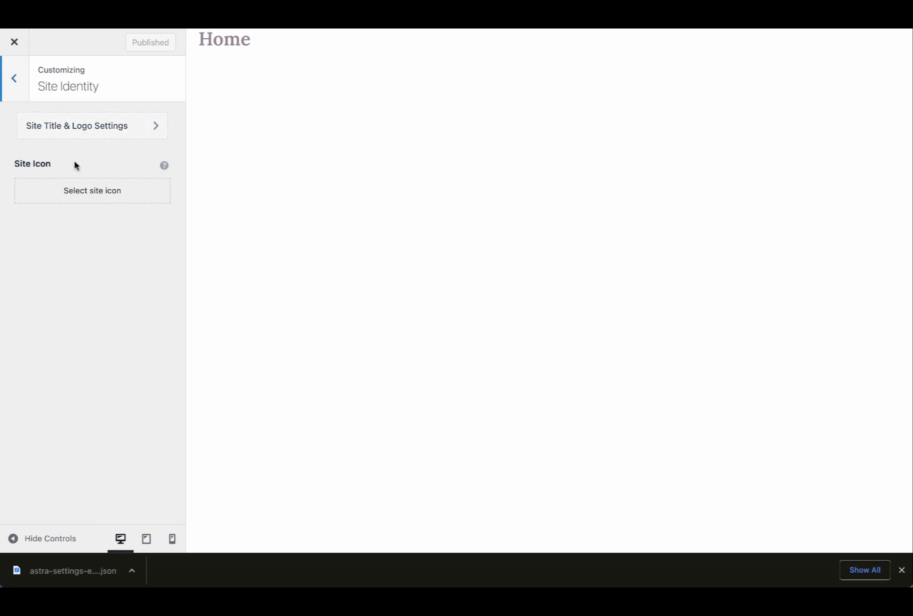
{"action": "left_click", "coordinate": [92, 130]}
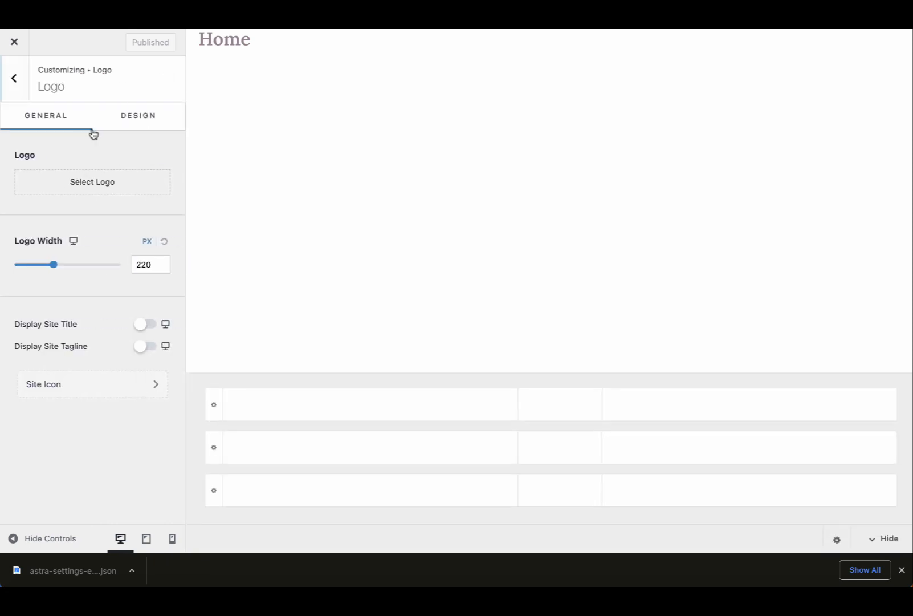
{"action": "left_click", "coordinate": [85, 182]}
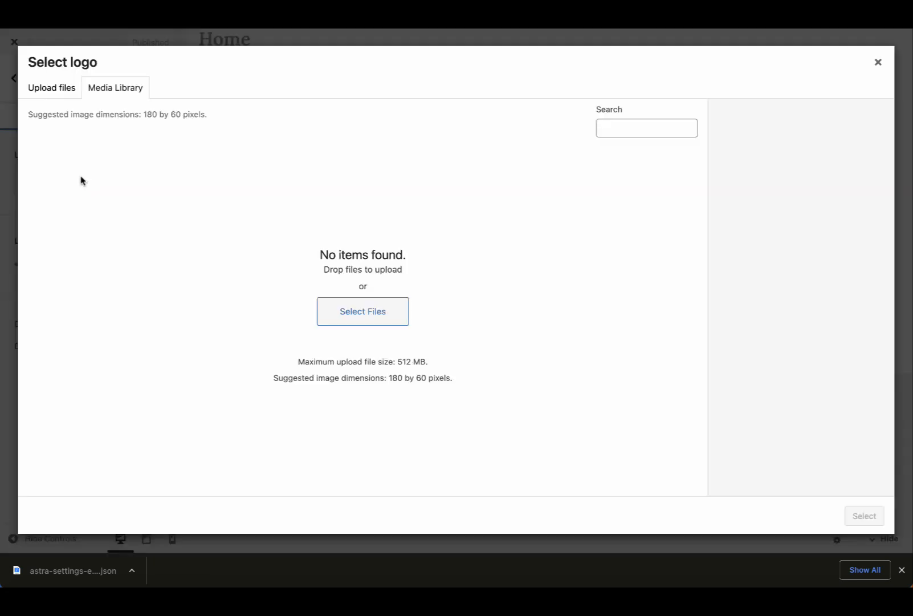
Upload Coach-logo.png from the images folder inside the Coach folder's Customer files to the media library.
{"action": "left_click", "coordinate": [353, 317]}
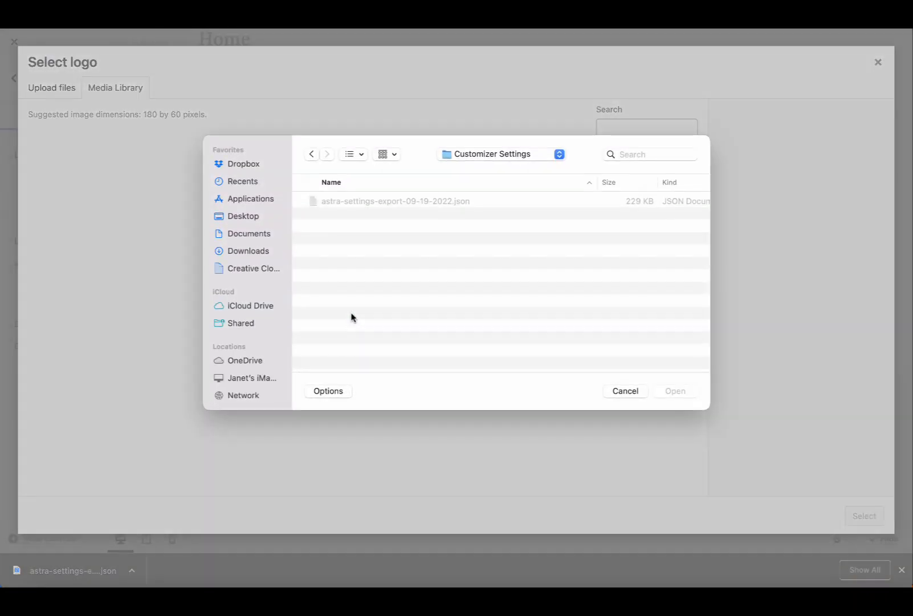
{"action": "left_click", "coordinate": [496, 155]}
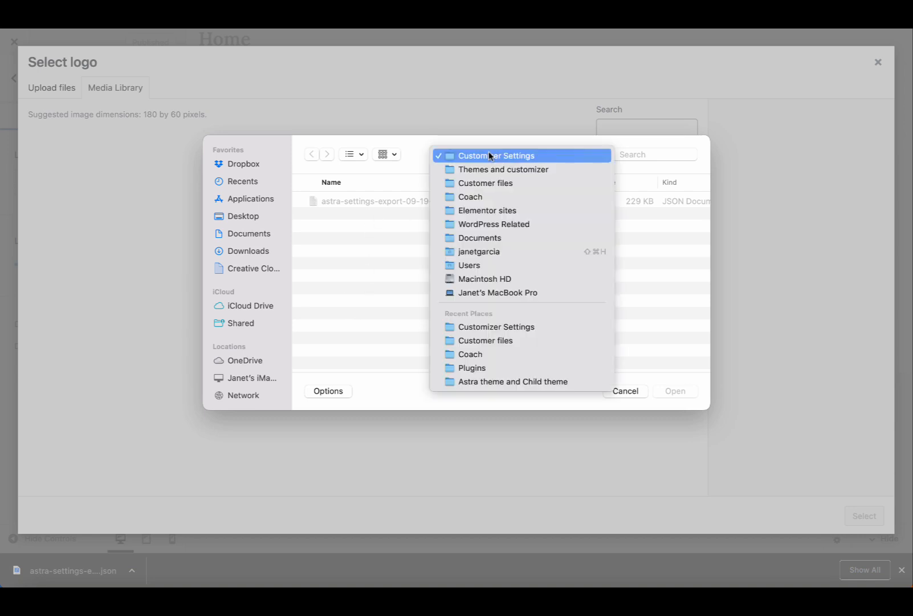
{"action": "left_click", "coordinate": [481, 196]}
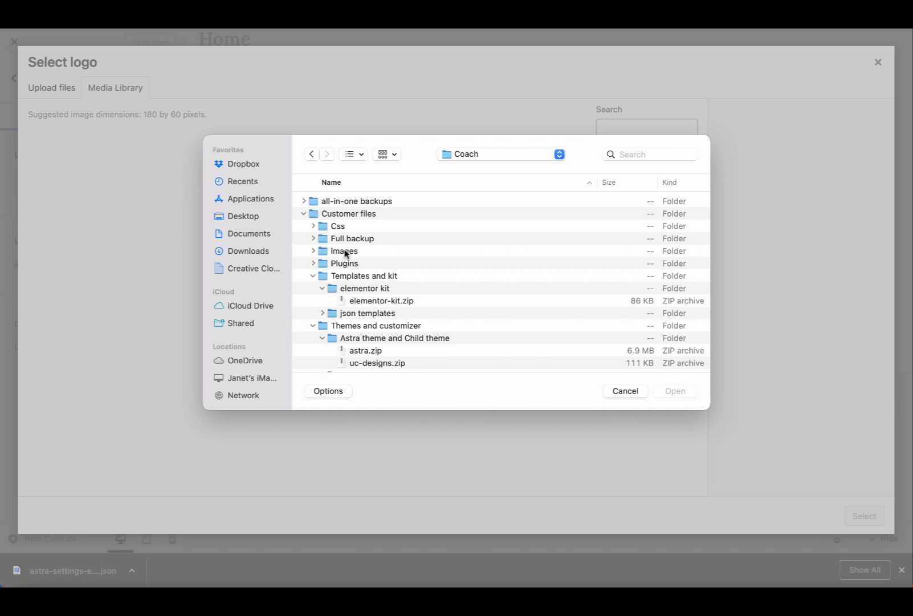
{"action": "left_click", "coordinate": [316, 251]}
{"action": "scroll", "coordinate": [379, 268], "scroll_direction": "down", "scroll_amount": 3}
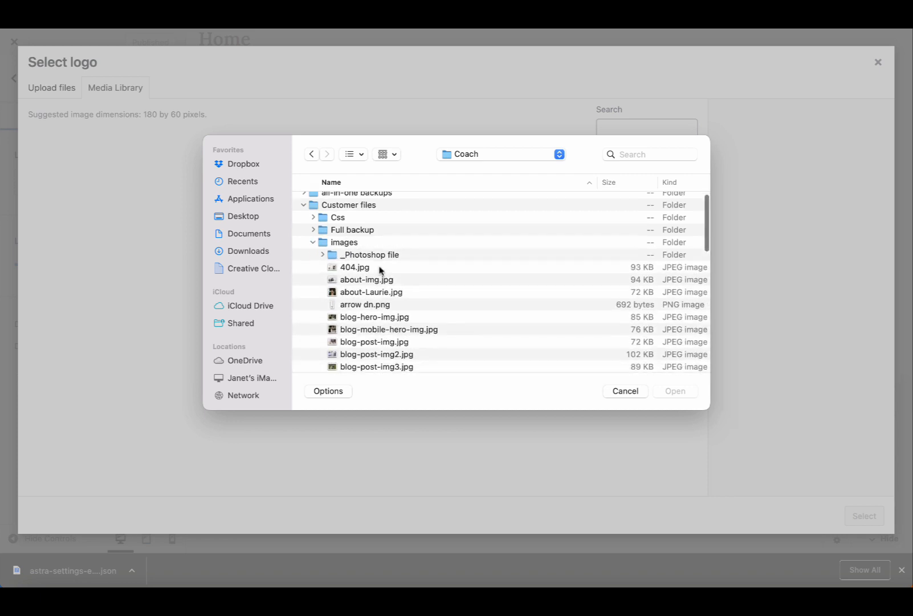
{"action": "scroll", "coordinate": [379, 268], "scroll_direction": "down", "scroll_amount": 5}
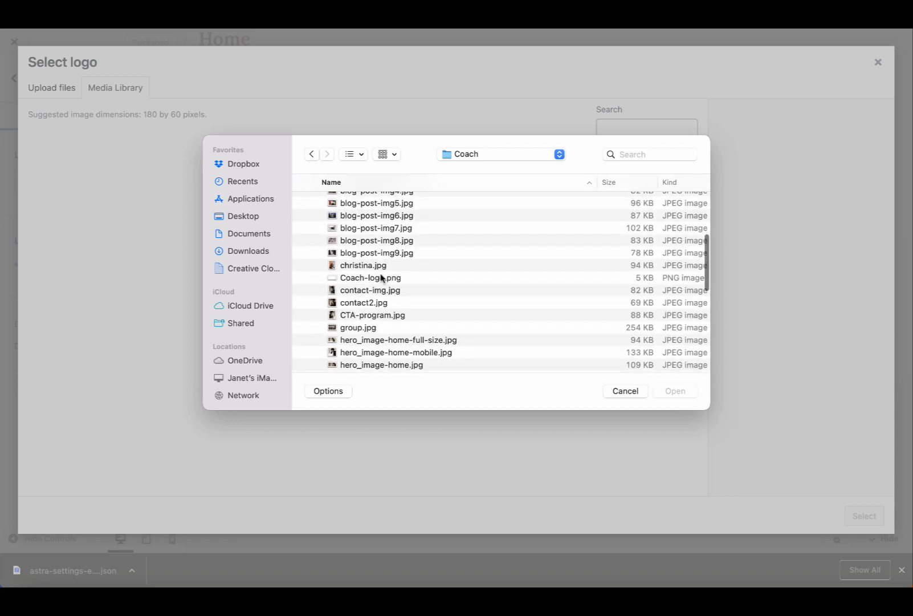
{"action": "left_click", "coordinate": [382, 277]}
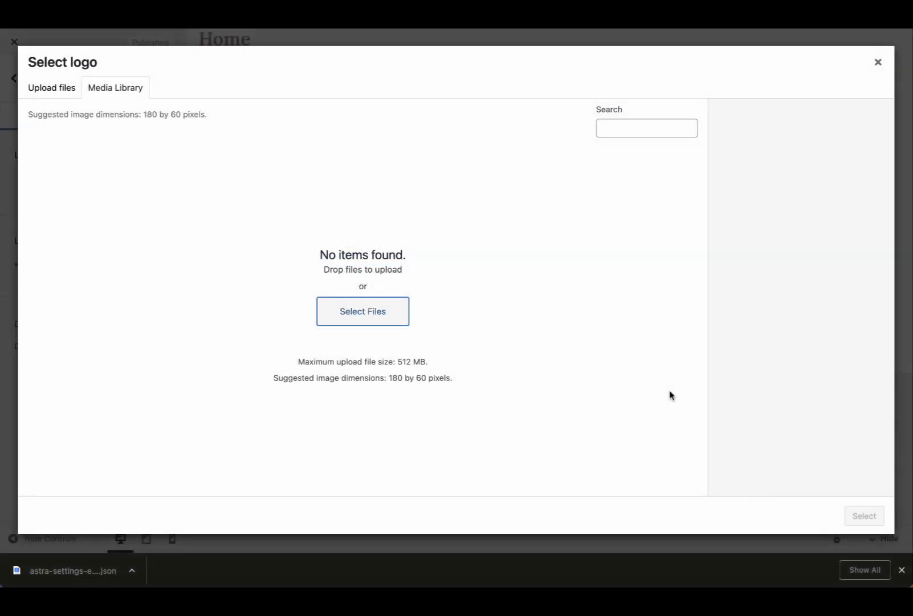
{"action": "left_click", "coordinate": [661, 392]}
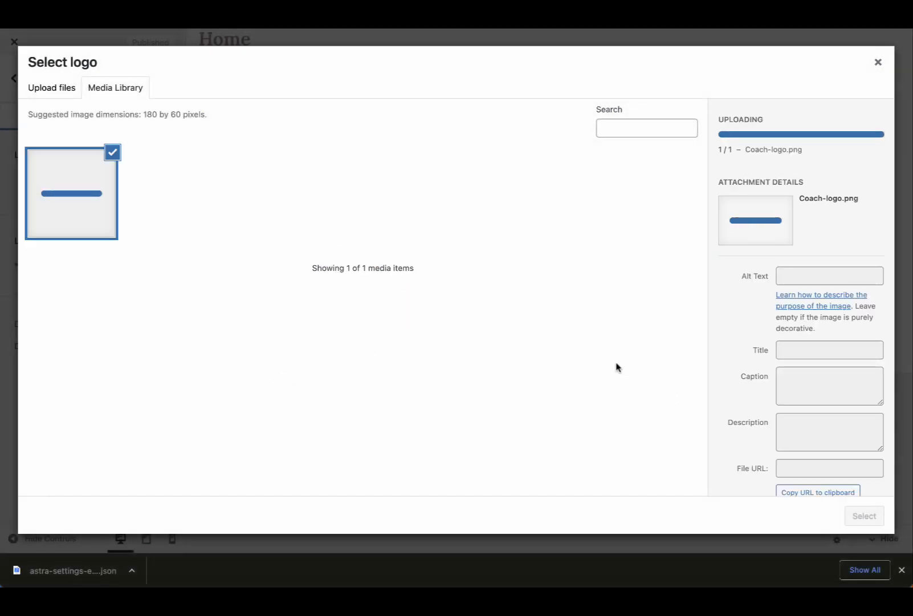
Set the uploaded Coach-logo.png as the site logo without cropping, publish the change and close the customizer.
{"action": "left_click", "coordinate": [864, 516]}
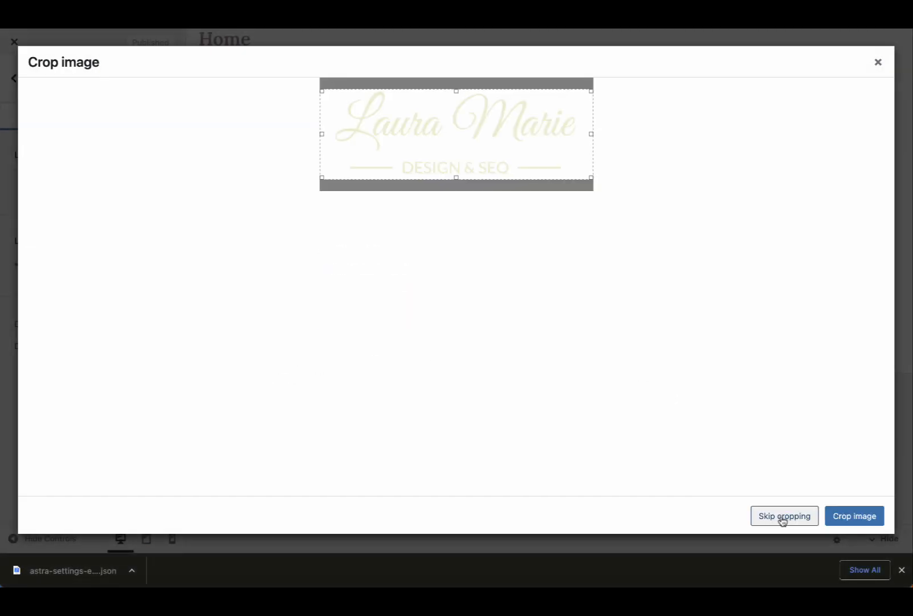
{"action": "left_click", "coordinate": [781, 518]}
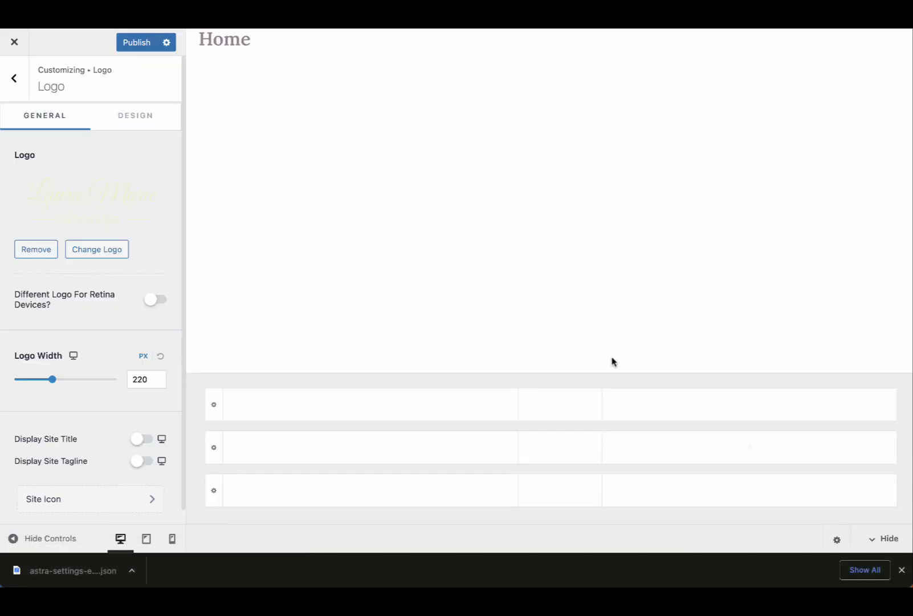
{"action": "left_click", "coordinate": [134, 44]}
{"action": "left_click", "coordinate": [14, 78]}
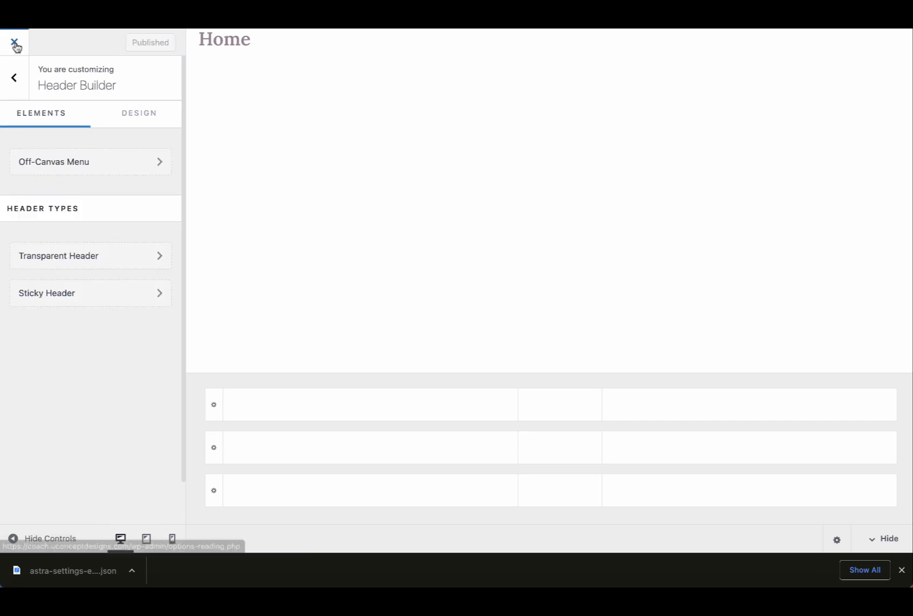
{"action": "left_click", "coordinate": [14, 79]}
{"action": "left_click", "coordinate": [15, 42]}
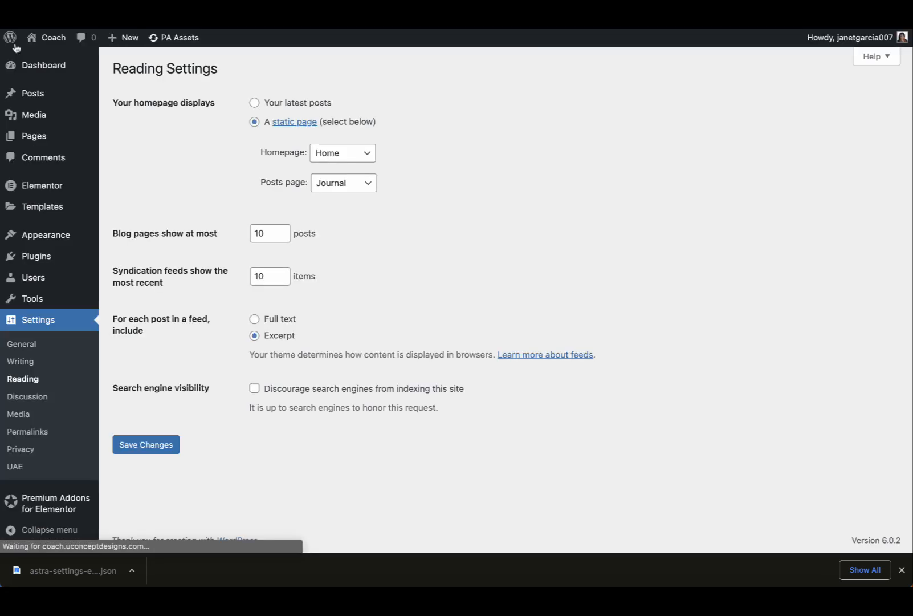
Open Elementor's experiments settings and review the status of the ongoing experiments and stable features.
{"action": "mouse_move", "coordinate": [40, 258]}
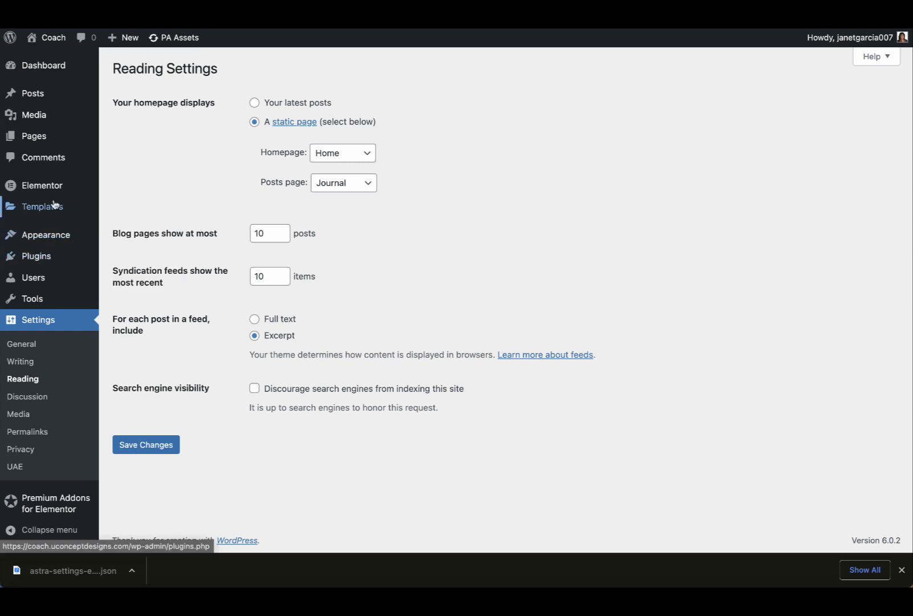
{"action": "mouse_move", "coordinate": [49, 192]}
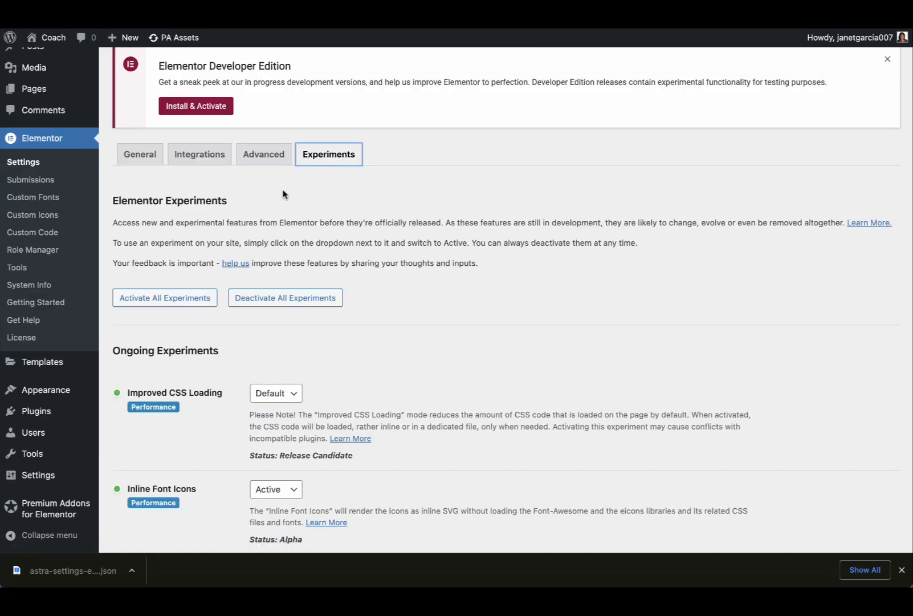
{"action": "scroll", "coordinate": [284, 193], "scroll_direction": "down", "scroll_amount": 8}
{"action": "scroll", "coordinate": [284, 194], "scroll_direction": "down", "scroll_amount": 15}
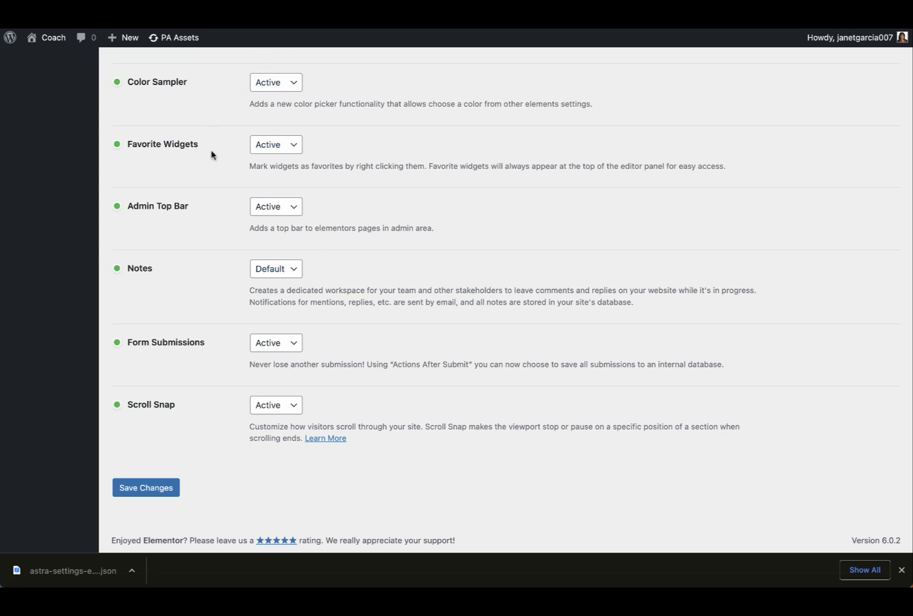
{"action": "scroll", "coordinate": [211, 155], "scroll_direction": "up", "scroll_amount": 4}
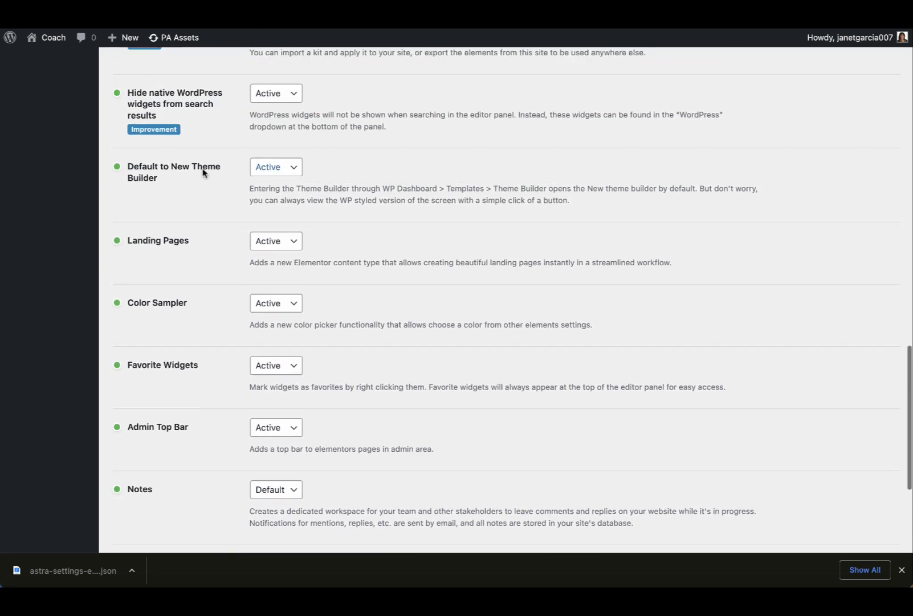
{"action": "scroll", "coordinate": [203, 172], "scroll_direction": "up", "scroll_amount": 5}
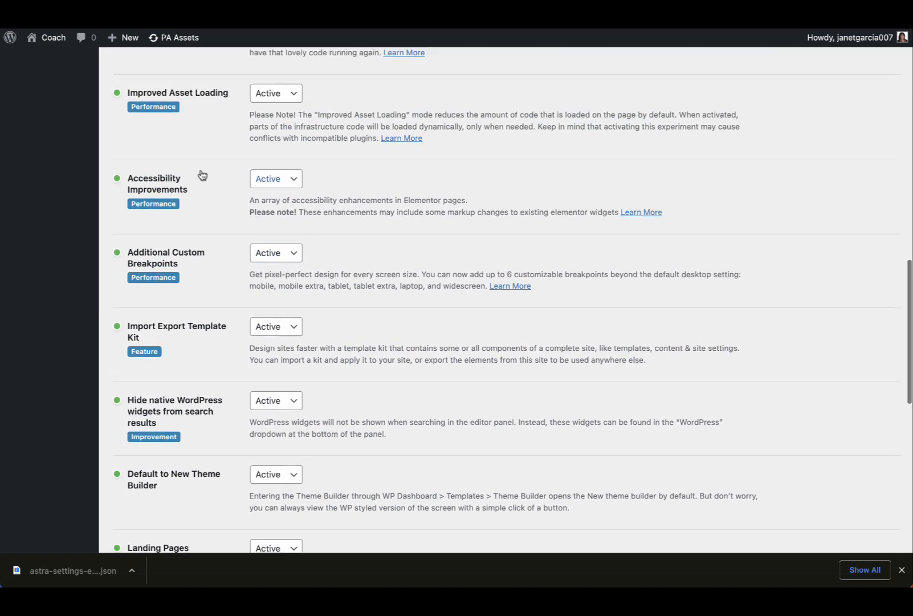
{"action": "scroll", "coordinate": [202, 174], "scroll_direction": "up", "scroll_amount": 6}
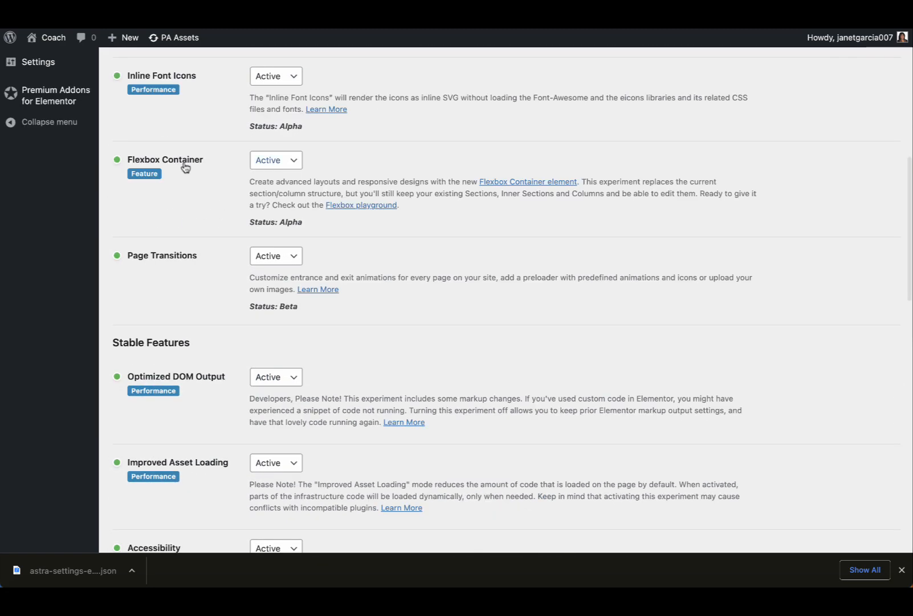
Keep the Flexbox Container experiment set to Active and save the Elementor experiments settings.
{"action": "left_click", "coordinate": [293, 161]}
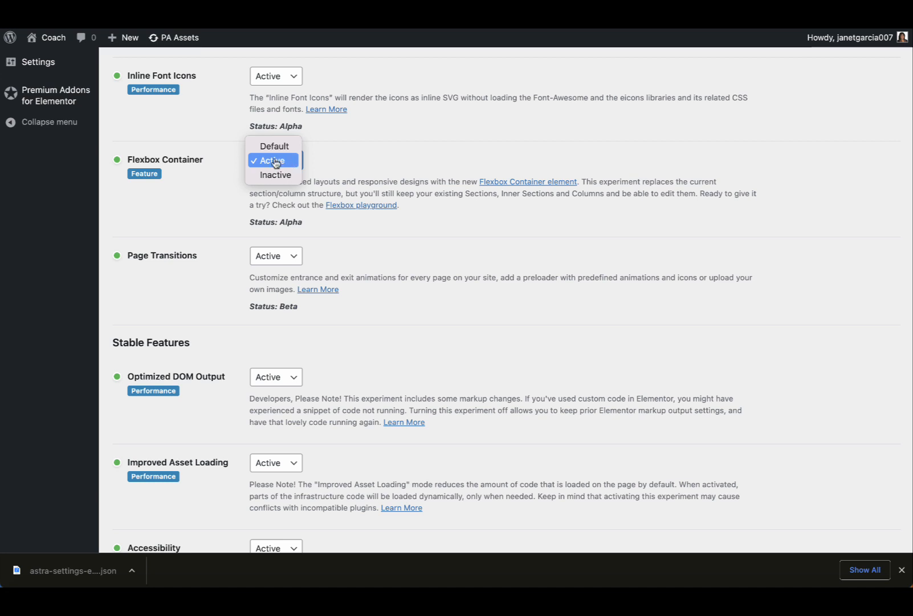
{"action": "left_click", "coordinate": [331, 162]}
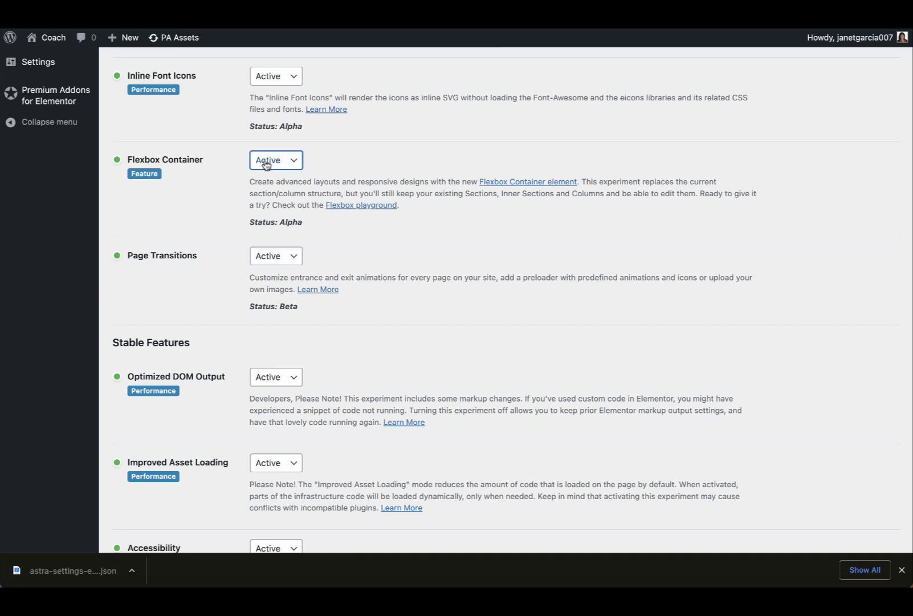
{"action": "scroll", "coordinate": [265, 164], "scroll_direction": "down", "scroll_amount": 4}
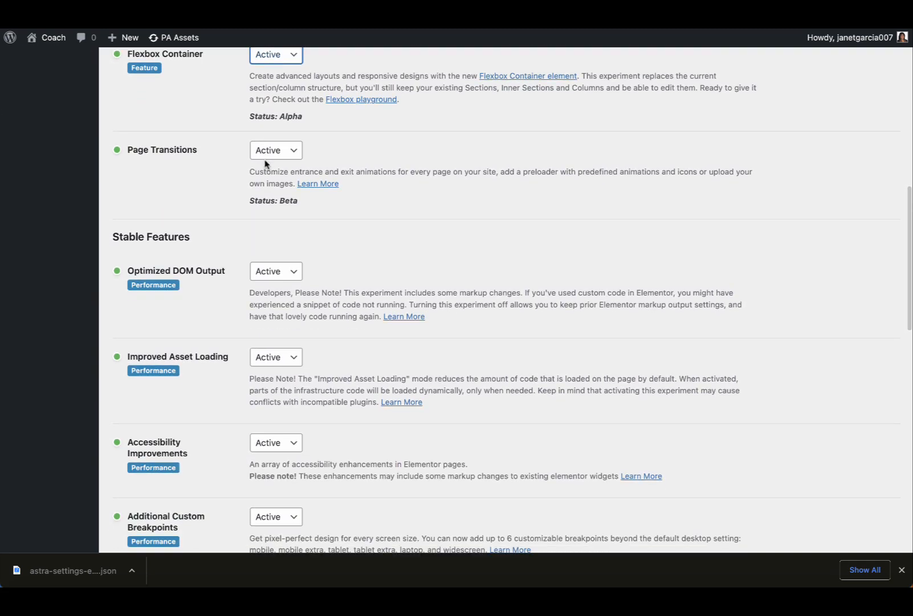
{"action": "scroll", "coordinate": [265, 164], "scroll_direction": "down", "scroll_amount": 20}
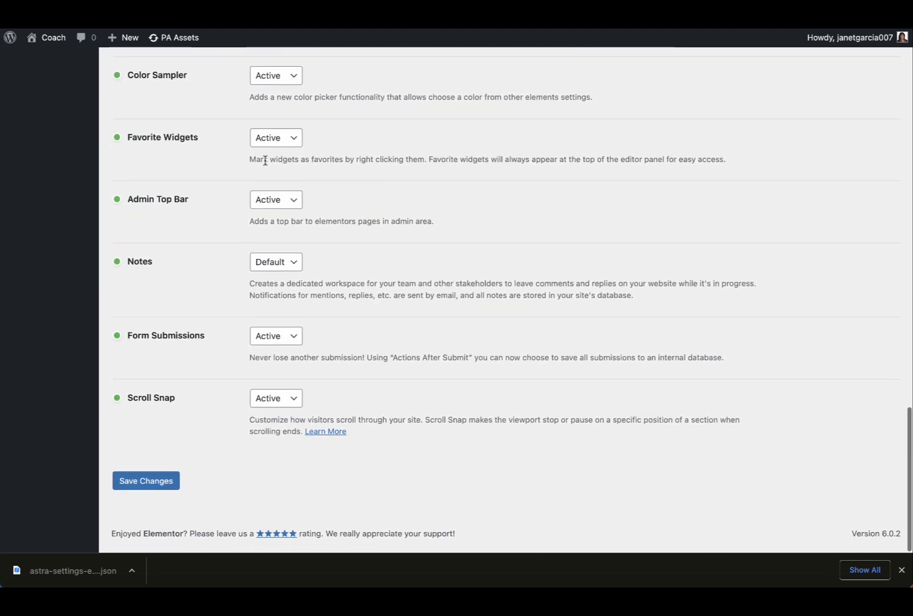
{"action": "left_click", "coordinate": [151, 489]}
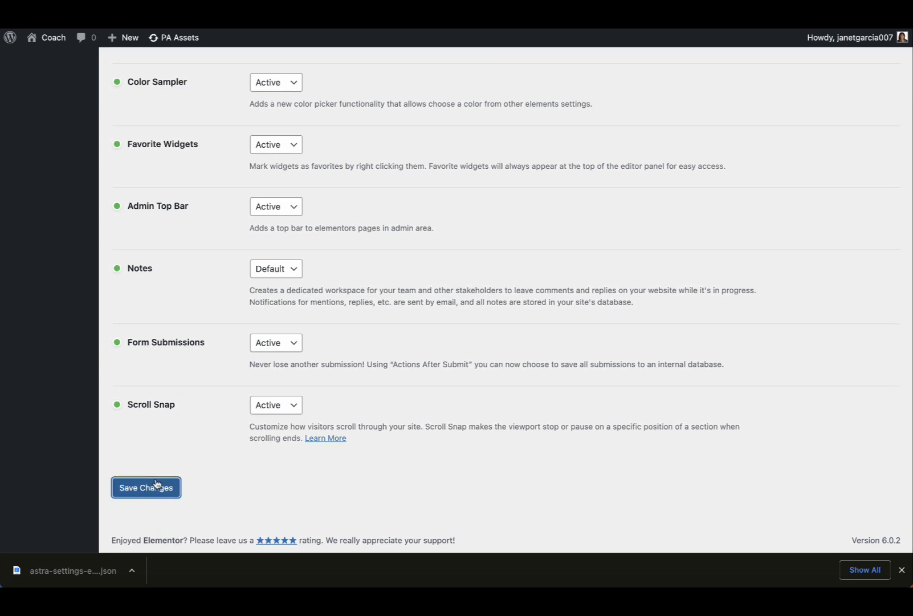
Start a template kit import from Elementor's tools and upload elementor-kit.zip.
{"action": "scroll", "coordinate": [35, 165], "scroll_direction": "up", "scroll_amount": 3}
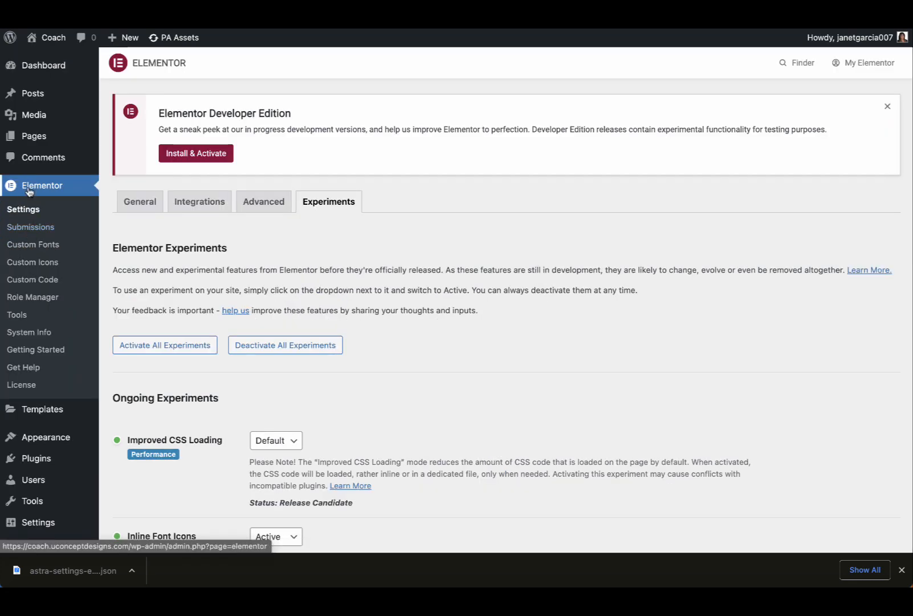
{"action": "left_click", "coordinate": [18, 315]}
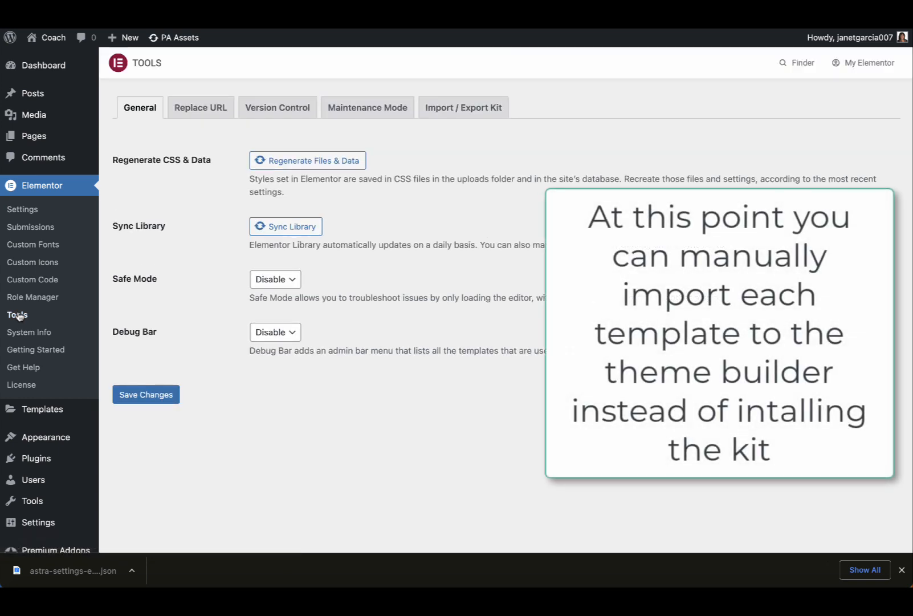
{"action": "left_click", "coordinate": [473, 108]}
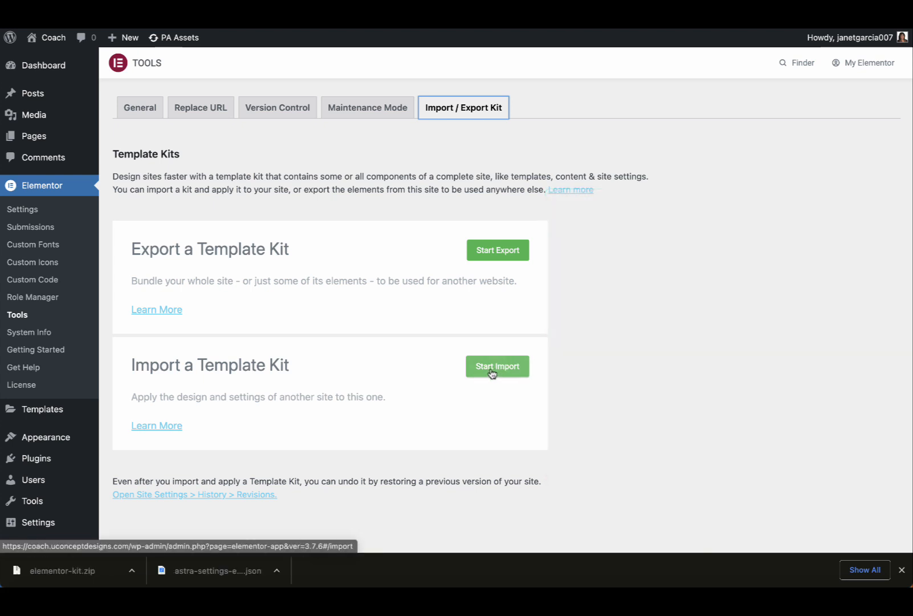
{"action": "left_click", "coordinate": [493, 373]}
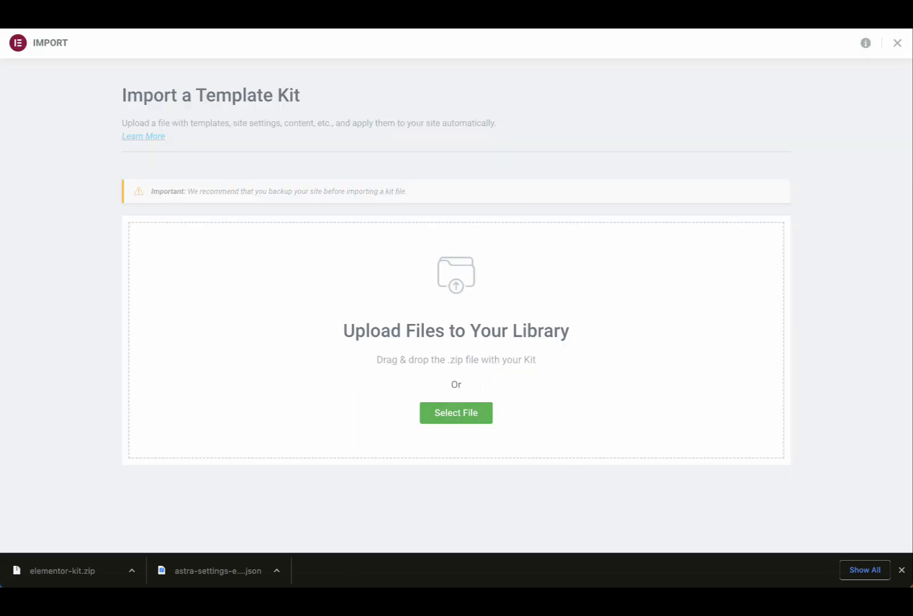
{"action": "left_click_drag", "start_coordinate": [836, 401], "coordinate": [435, 331]}
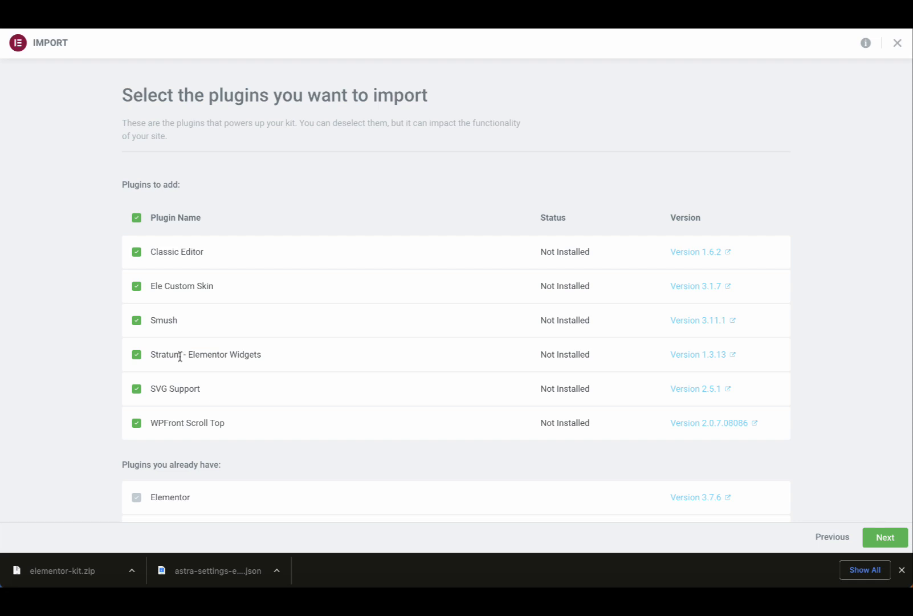
Import the kit with all its plugins, templates, content including Custom Layouts, and site settings selected, and close the importer.
{"action": "left_click", "coordinate": [138, 358]}
{"action": "left_click", "coordinate": [137, 356]}
{"action": "scroll", "coordinate": [214, 357], "scroll_direction": "down", "scroll_amount": 3}
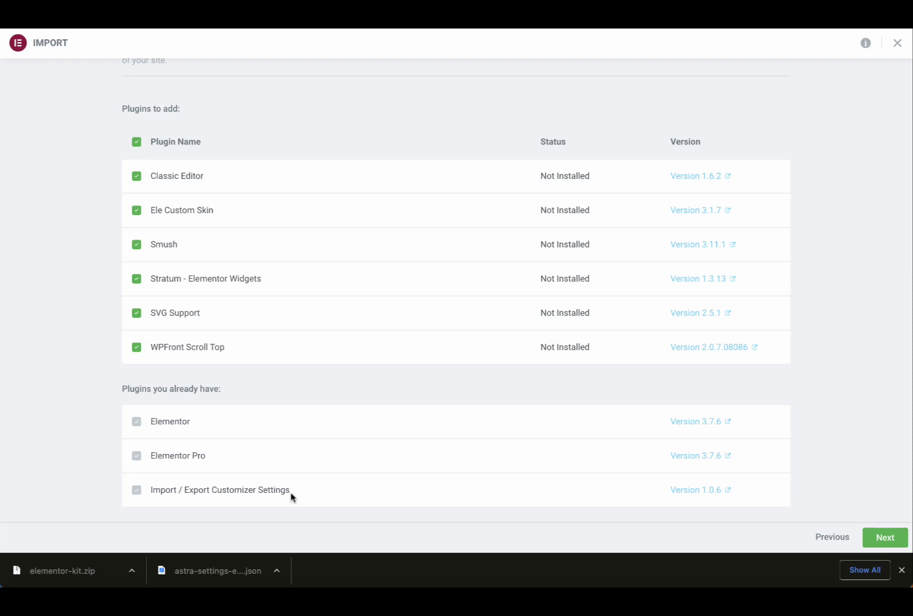
{"action": "left_click", "coordinate": [887, 538]}
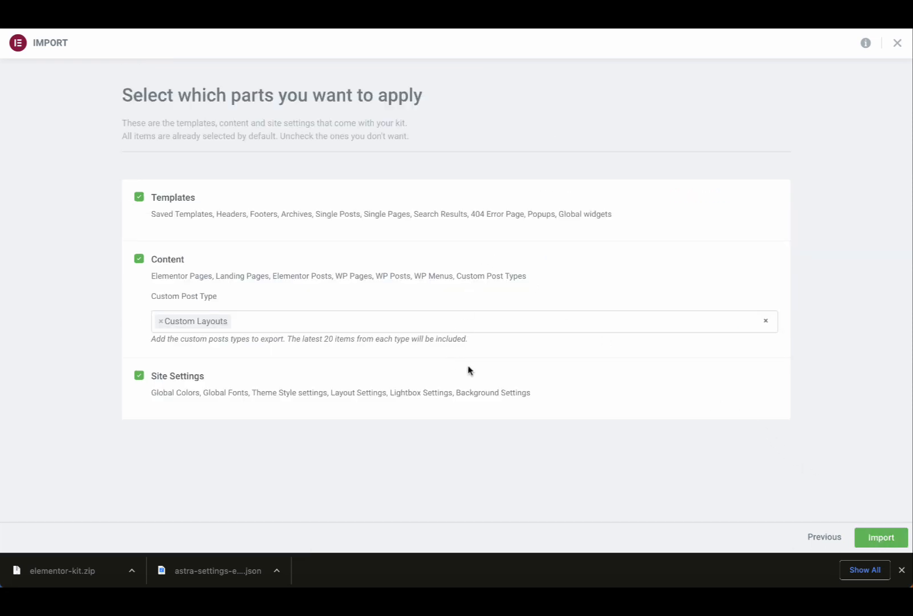
{"action": "left_click", "coordinate": [881, 538]}
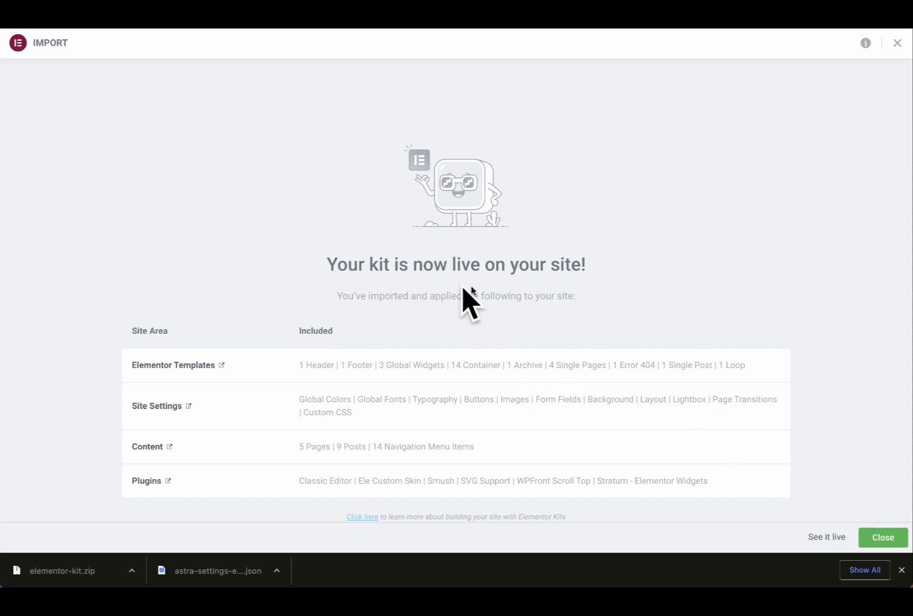
{"action": "left_click", "coordinate": [875, 539]}
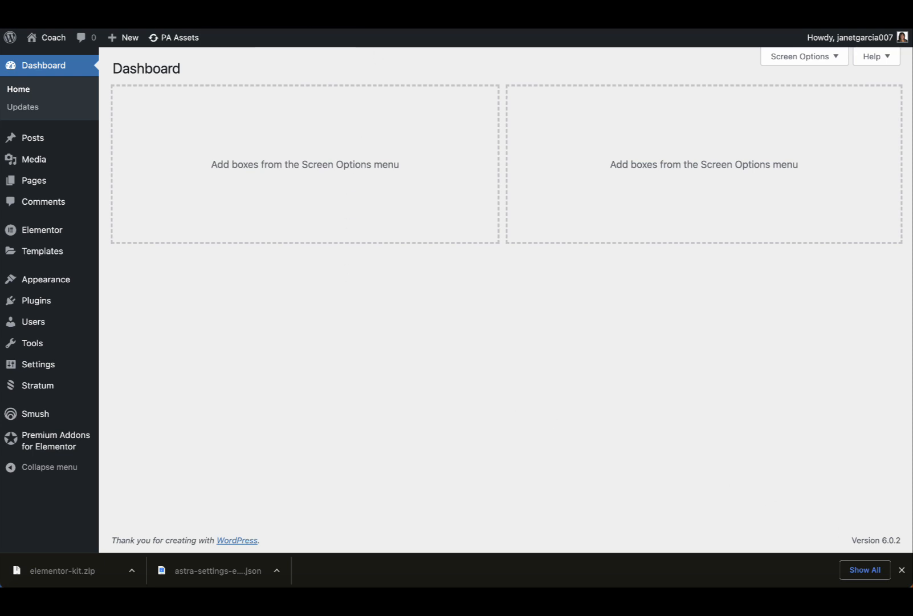
Visit the front end of the Coach site from the dashboard.
{"action": "mouse_move", "coordinate": [46, 40]}
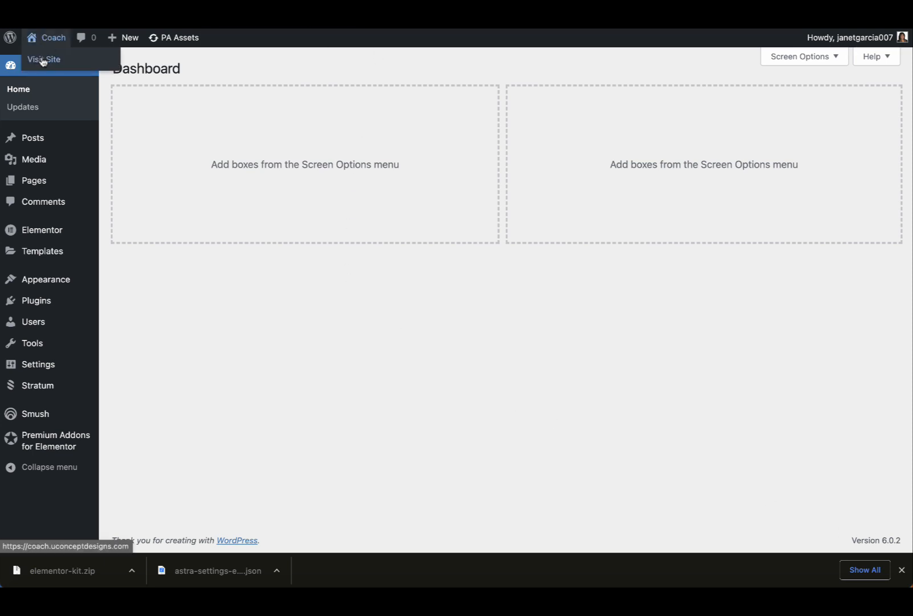
{"action": "right_click", "coordinate": [42, 60]}
{"action": "left_click", "coordinate": [59, 65]}
{"action": "left_click", "coordinate": [50, 62]}
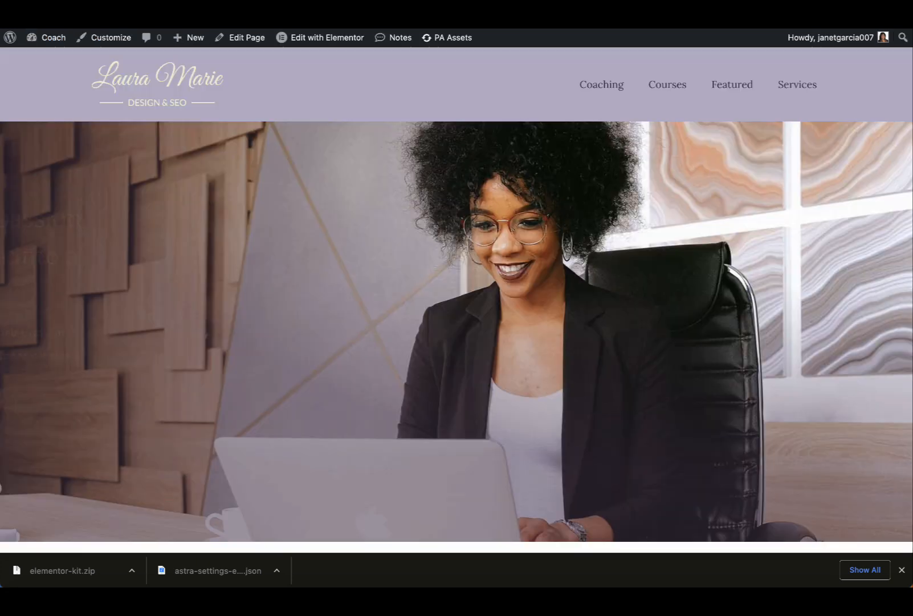
Examine the imported homepage from its header down to the footer, checking sections, images and menus, and return to the dashboard.
{"action": "scroll", "coordinate": [317, 140], "scroll_direction": "down", "scroll_amount": 15}
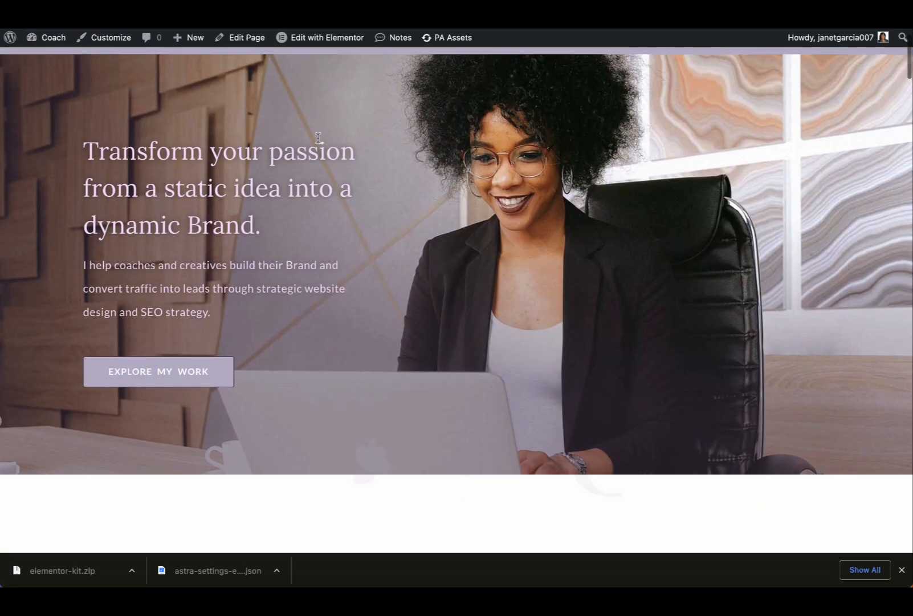
{"action": "scroll", "coordinate": [320, 141], "scroll_direction": "down", "scroll_amount": 4}
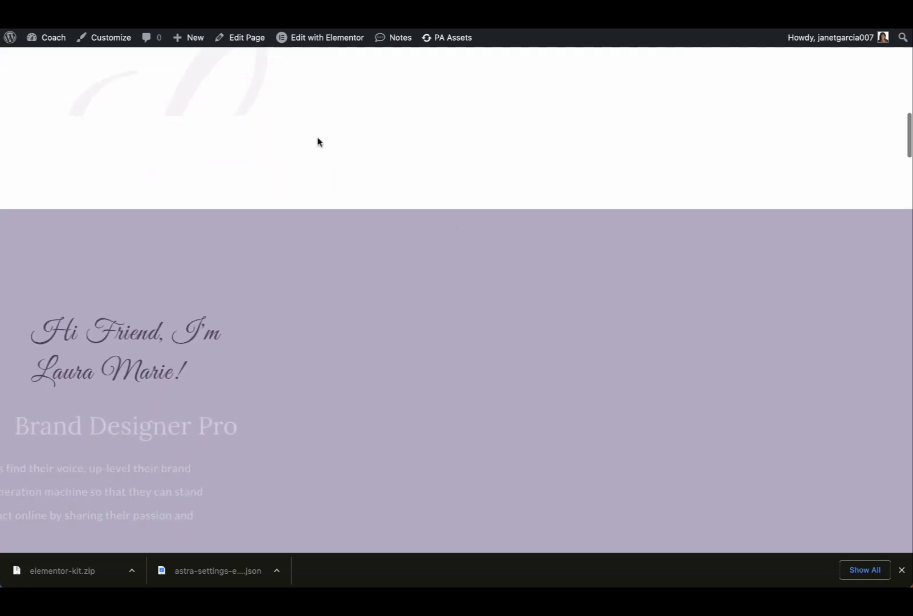
{"action": "scroll", "coordinate": [318, 140], "scroll_direction": "down", "scroll_amount": 2}
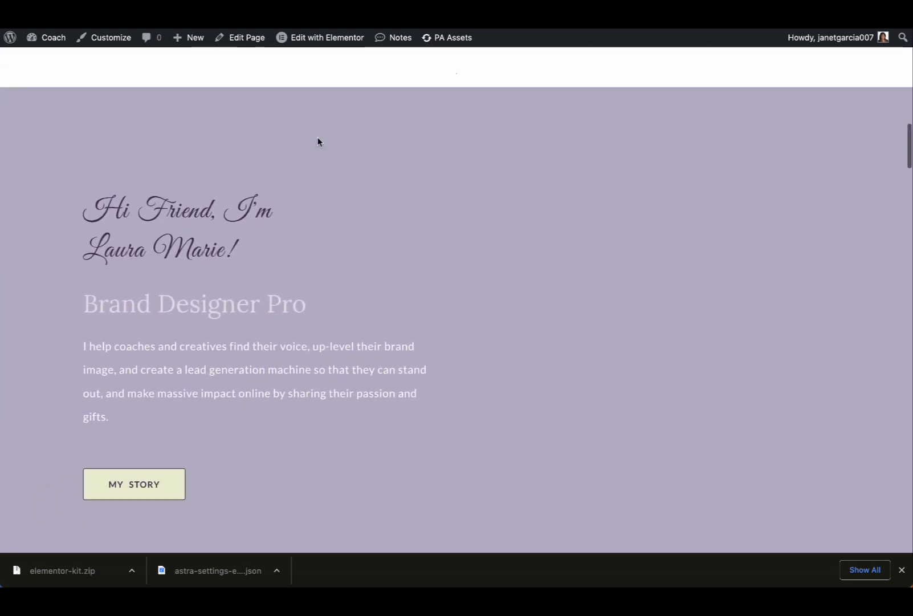
{"action": "scroll", "coordinate": [521, 251], "scroll_direction": "down", "scroll_amount": 15}
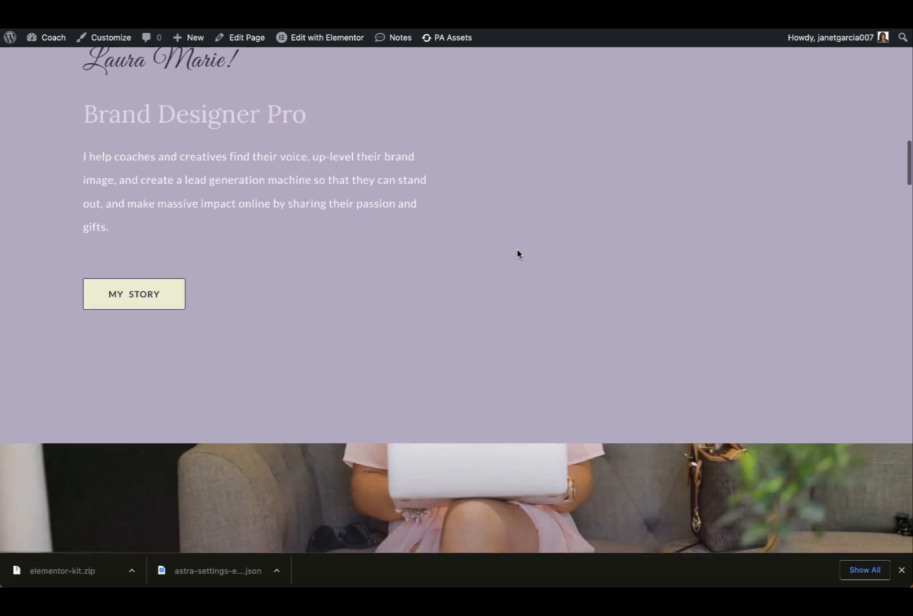
{"action": "scroll", "coordinate": [519, 252], "scroll_direction": "down", "scroll_amount": 10}
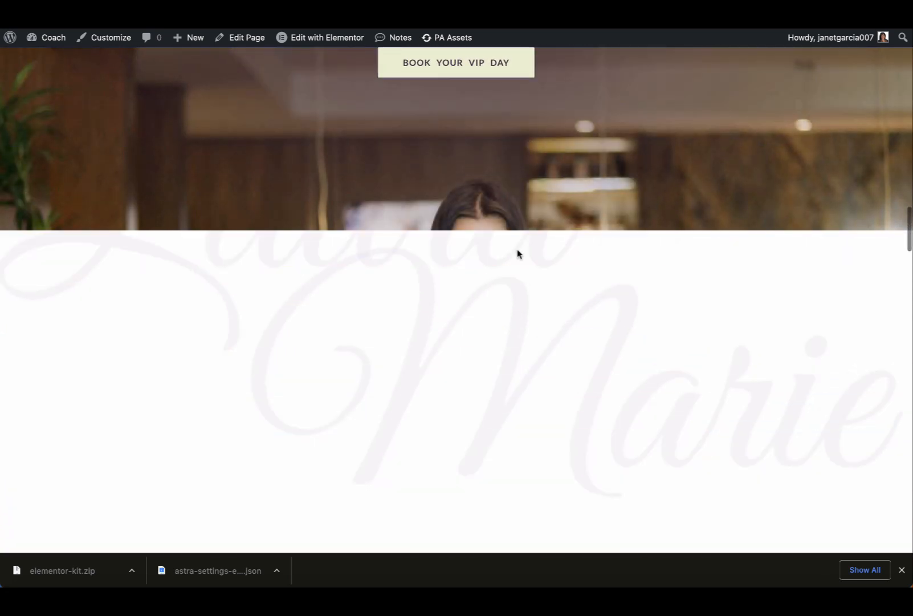
{"action": "scroll", "coordinate": [519, 253], "scroll_direction": "up", "scroll_amount": 3}
{"action": "scroll", "coordinate": [518, 253], "scroll_direction": "down", "scroll_amount": 15}
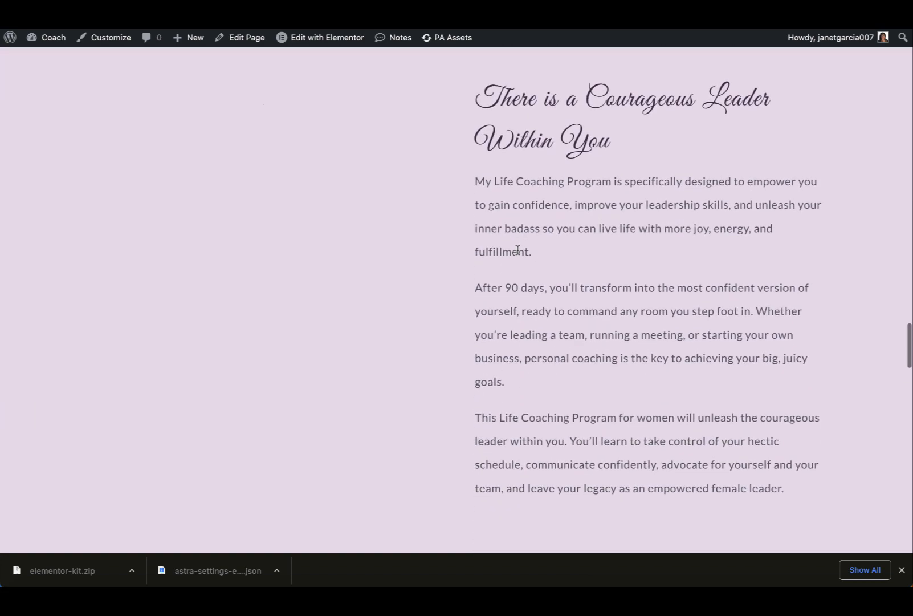
{"action": "scroll", "coordinate": [364, 235], "scroll_direction": "down", "scroll_amount": 8}
{"action": "scroll", "coordinate": [365, 234], "scroll_direction": "down", "scroll_amount": 12}
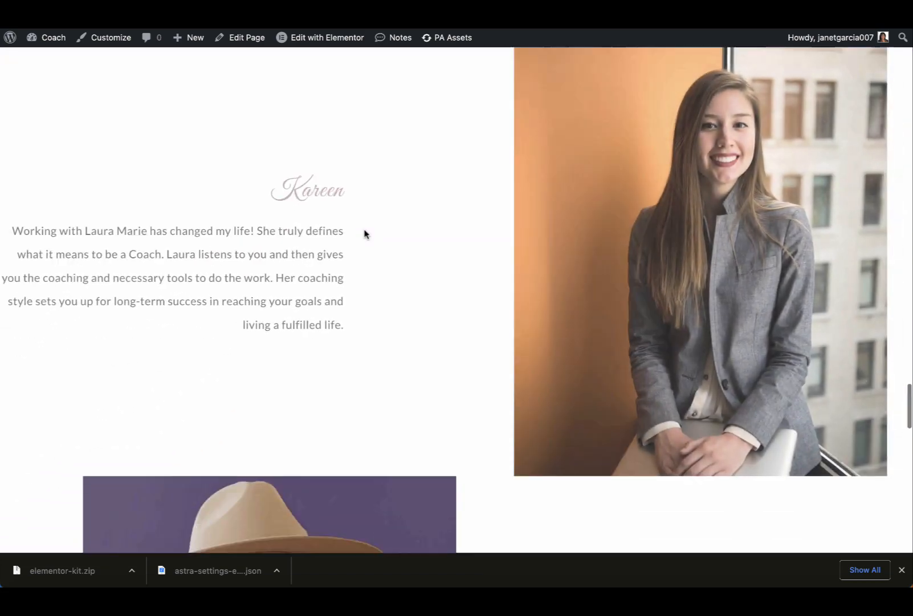
{"action": "scroll", "coordinate": [364, 233], "scroll_direction": "down", "scroll_amount": 14}
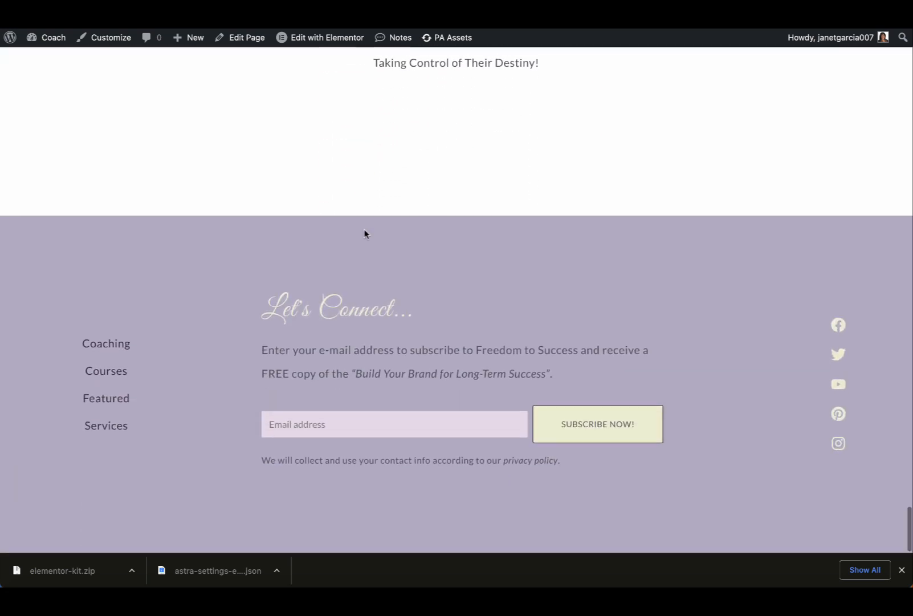
{"action": "scroll", "coordinate": [365, 234], "scroll_direction": "up", "scroll_amount": 20}
{"action": "scroll", "coordinate": [365, 233], "scroll_direction": "up", "scroll_amount": 15}
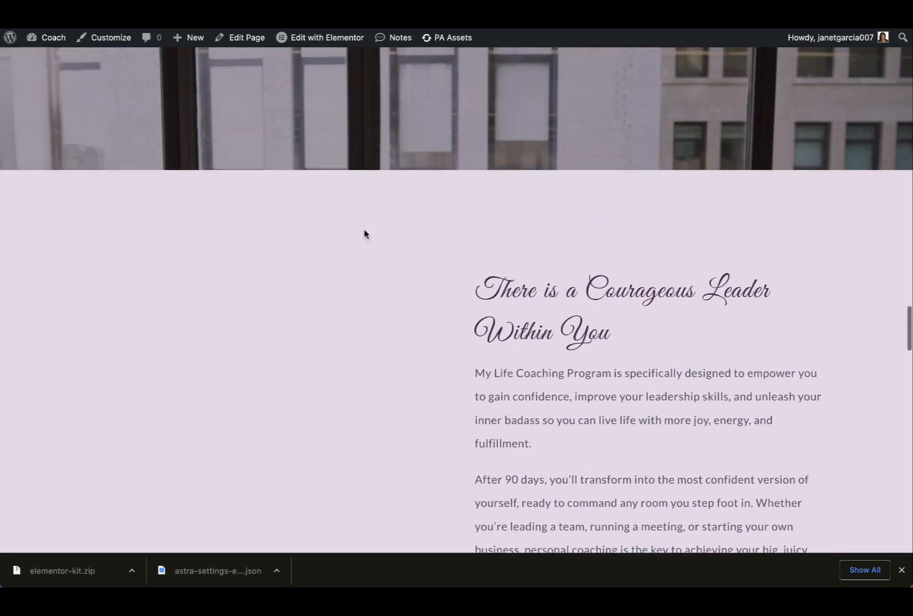
{"action": "scroll", "coordinate": [365, 234], "scroll_direction": "up", "scroll_amount": 15}
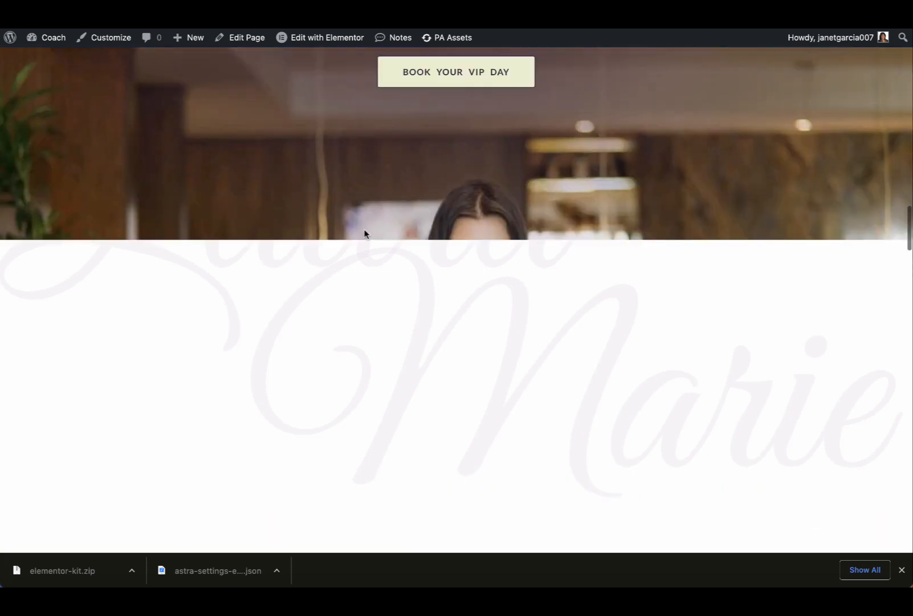
{"action": "scroll", "coordinate": [365, 234], "scroll_direction": "up", "scroll_amount": 12}
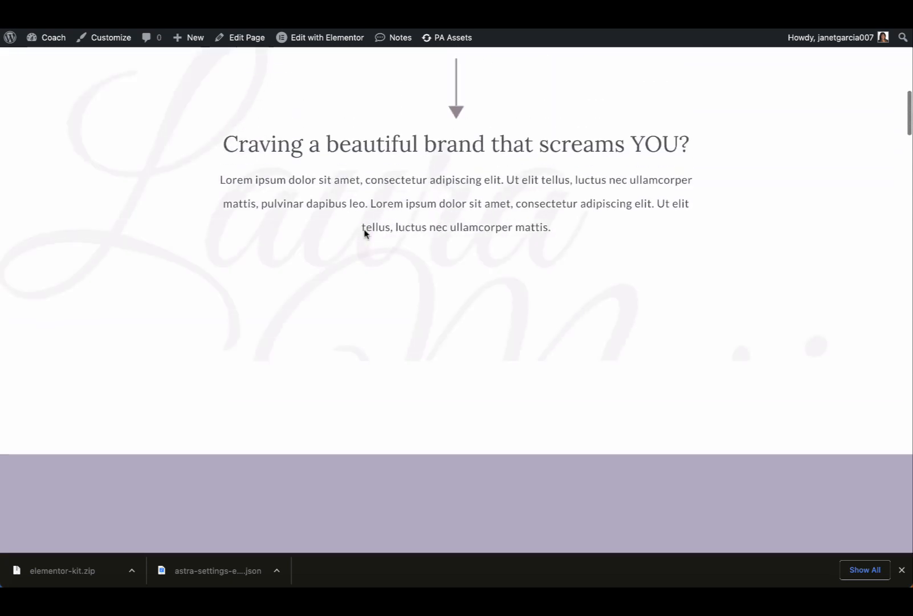
{"action": "scroll", "coordinate": [364, 231], "scroll_direction": "up", "scroll_amount": 5}
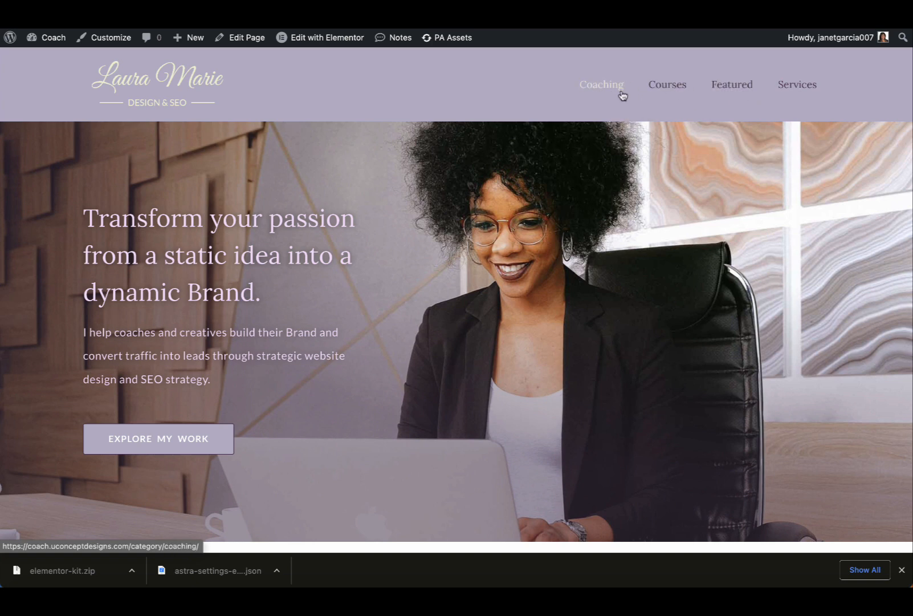
{"action": "left_click", "coordinate": [51, 37]}
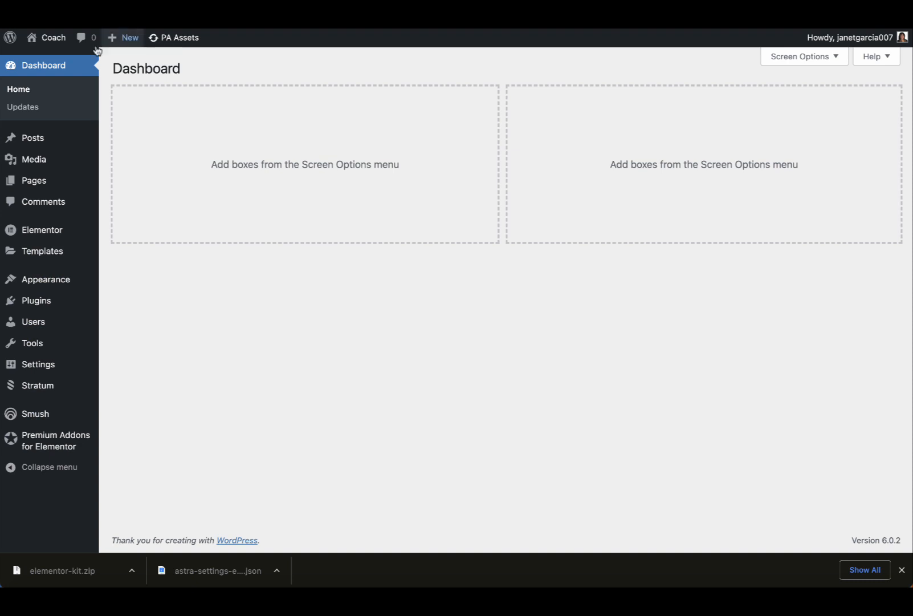
Open the Media Library and look over the imported images and the available media filters.
{"action": "mouse_move", "coordinate": [32, 159]}
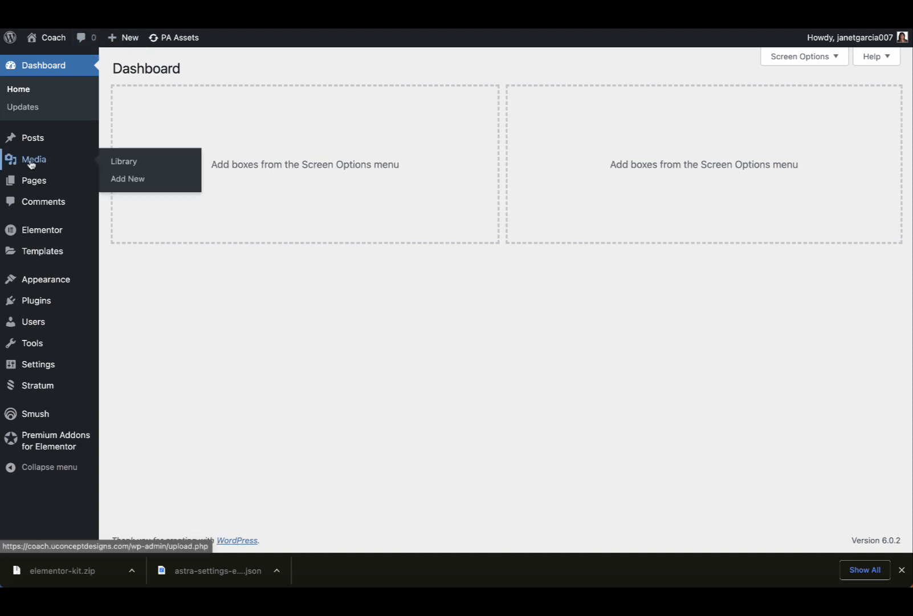
{"action": "left_click", "coordinate": [33, 162]}
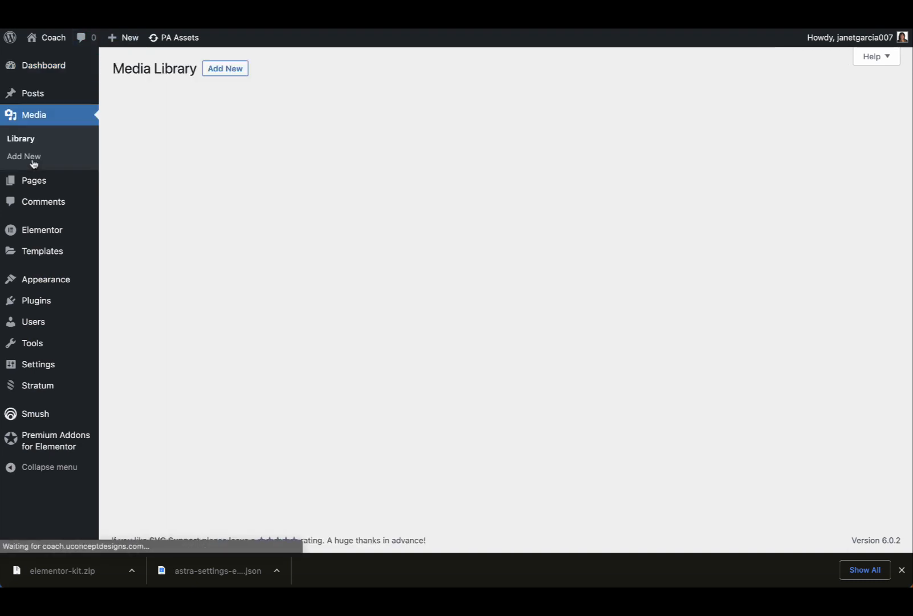
{"action": "scroll", "coordinate": [387, 261], "scroll_direction": "down", "scroll_amount": 2}
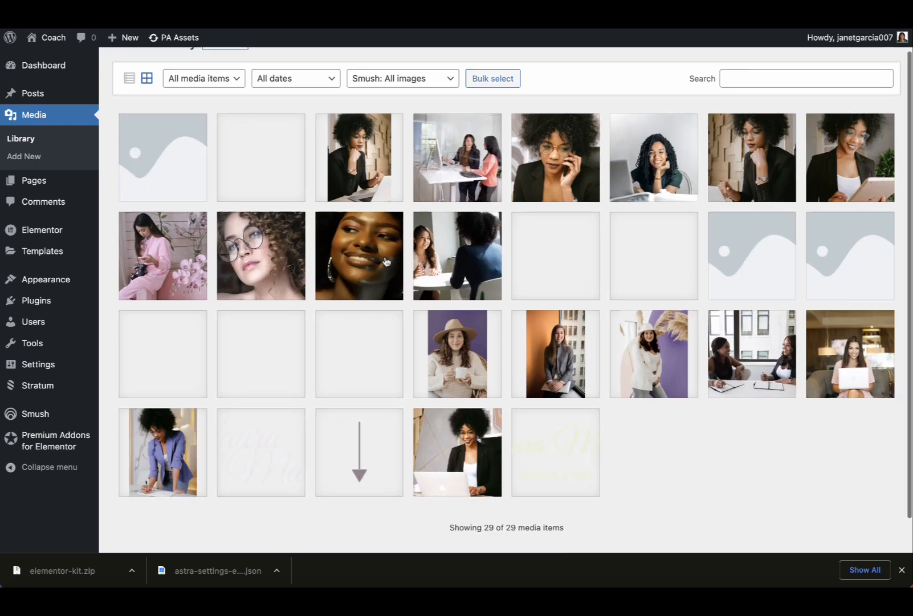
{"action": "scroll", "coordinate": [387, 261], "scroll_direction": "up", "scroll_amount": 2}
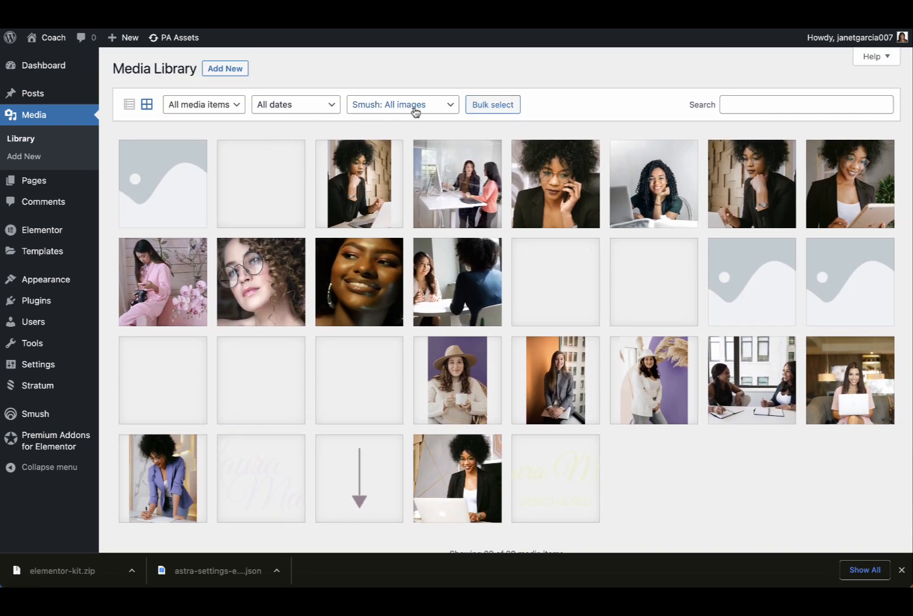
{"action": "scroll", "coordinate": [248, 84], "scroll_direction": "down", "scroll_amount": 1}
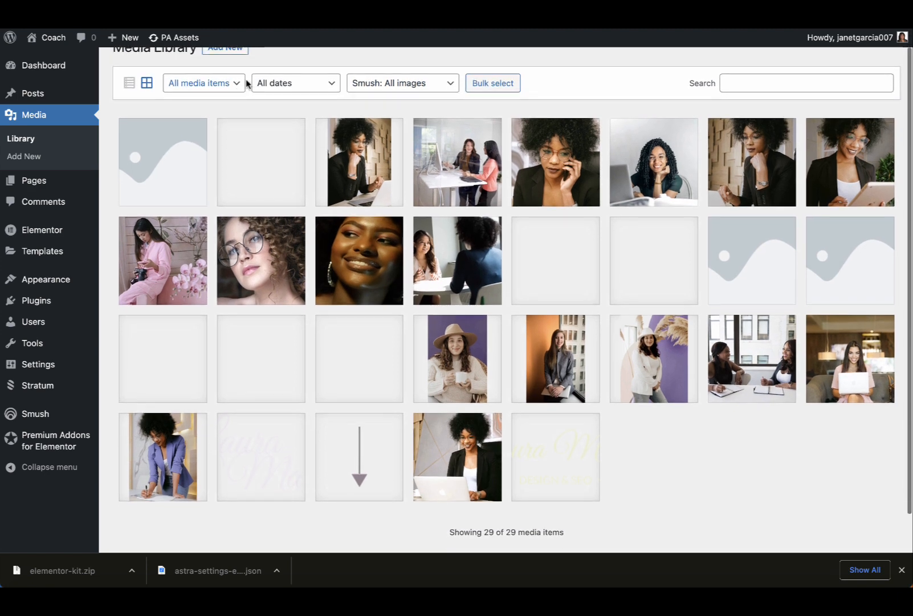
{"action": "scroll", "coordinate": [248, 84], "scroll_direction": "up", "scroll_amount": 1}
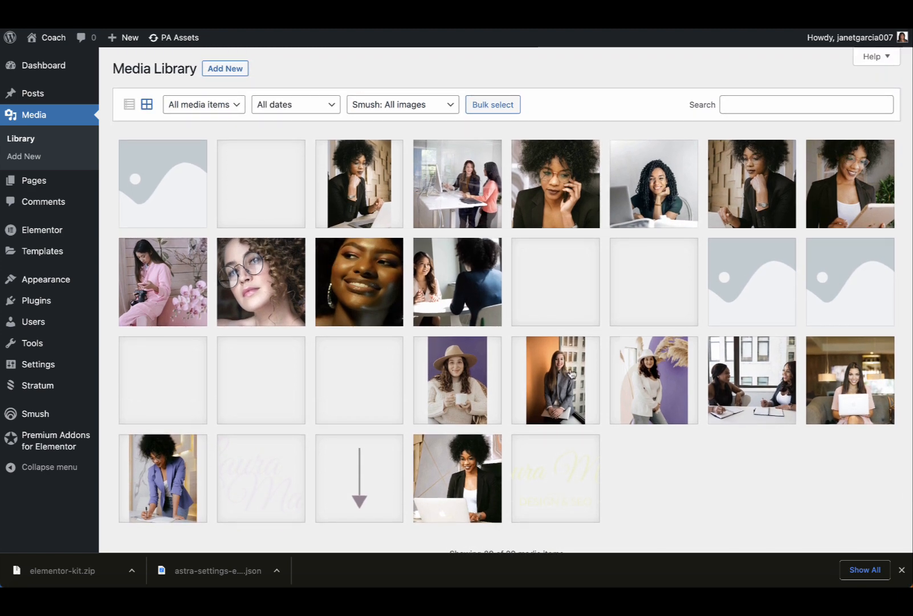
{"action": "left_click", "coordinate": [237, 102]}
{"action": "left_click", "coordinate": [310, 72]}
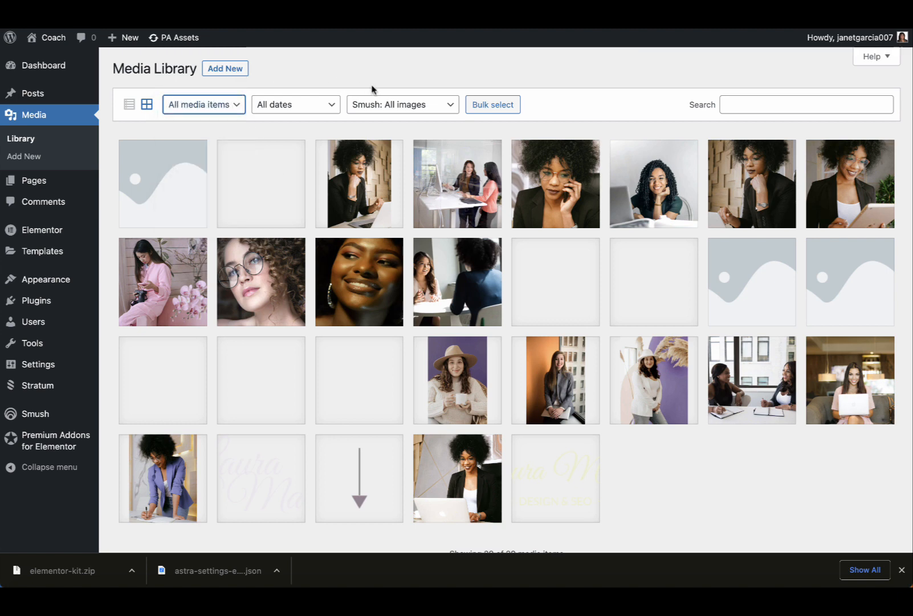
Bulk-select every item in the Media Library and permanently delete them all.
{"action": "left_click", "coordinate": [486, 105]}
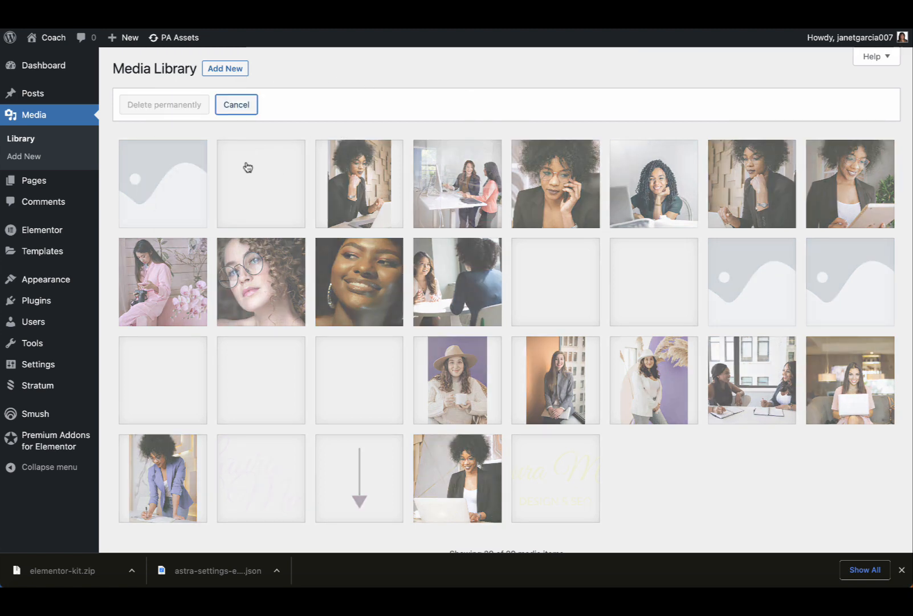
{"action": "left_click", "coordinate": [178, 206]}
{"action": "left_click", "coordinate": [261, 188]}
{"action": "left_click", "coordinate": [360, 188]}
{"action": "left_click", "coordinate": [457, 188]}
{"action": "left_click", "coordinate": [555, 194]}
{"action": "left_click", "coordinate": [653, 210]}
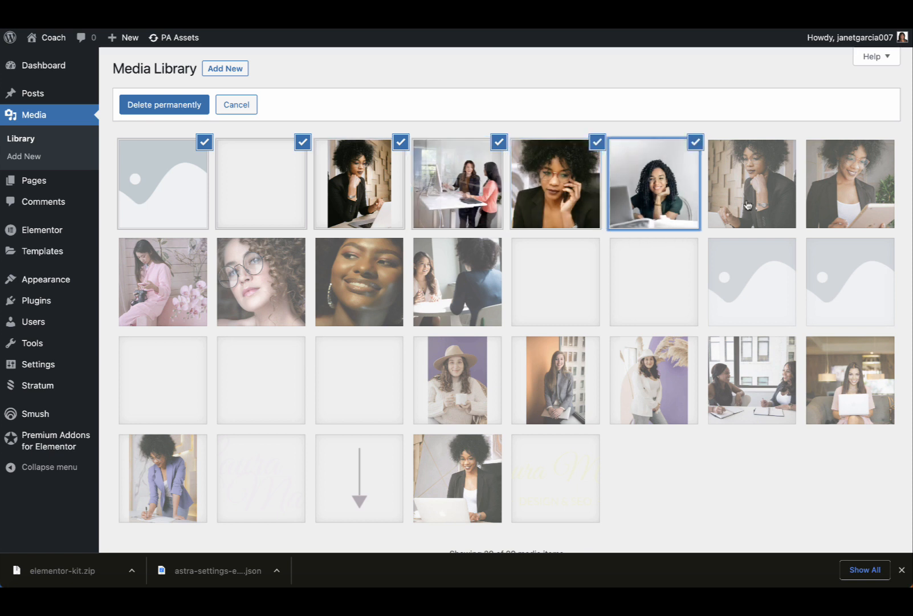
{"action": "left_click", "coordinate": [752, 194]}
{"action": "left_click", "coordinate": [837, 204]}
{"action": "left_click", "coordinate": [178, 288]}
{"action": "left_click", "coordinate": [262, 288]}
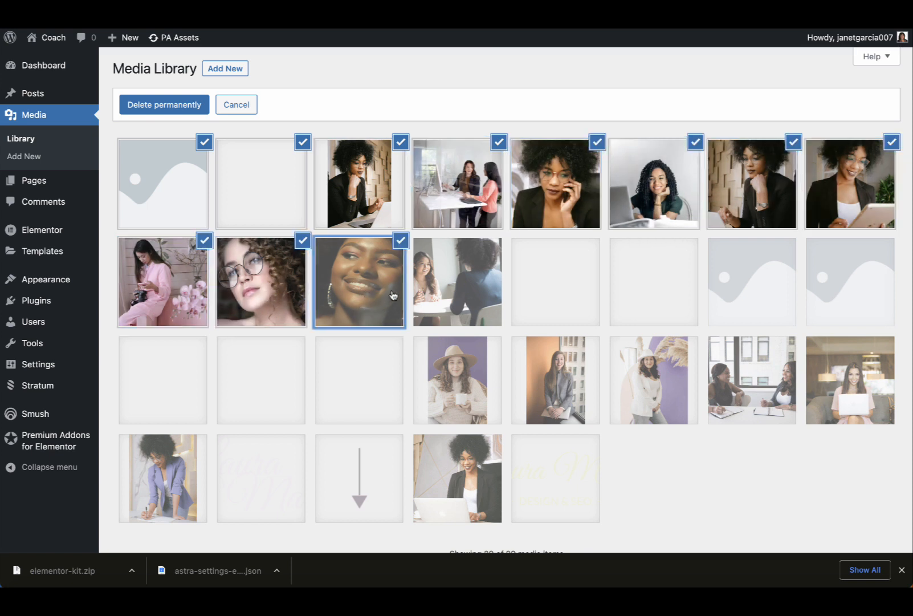
{"action": "left_click", "coordinate": [360, 288]}
{"action": "left_click", "coordinate": [460, 294]}
{"action": "left_click", "coordinate": [552, 296]}
{"action": "left_click", "coordinate": [651, 300]}
{"action": "left_click", "coordinate": [728, 301]}
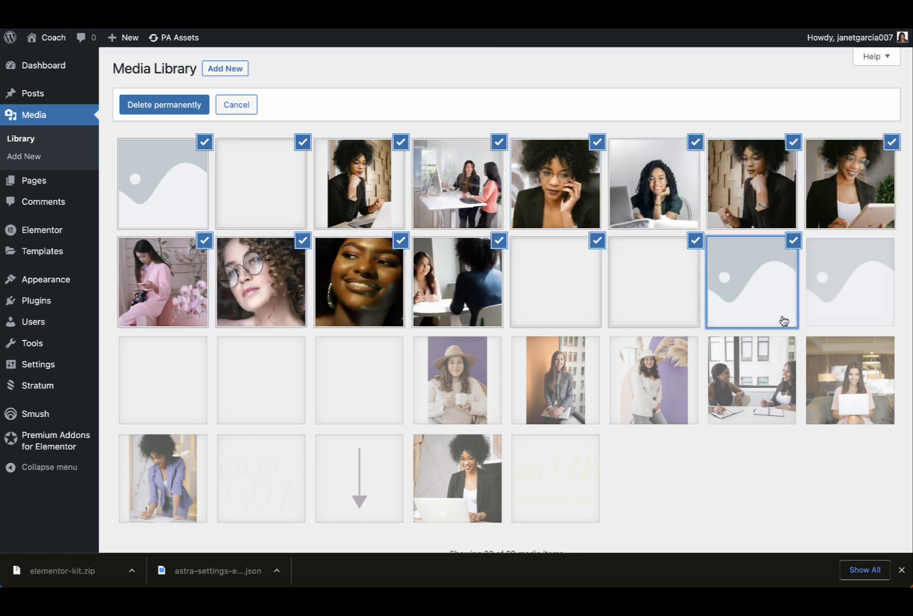
{"action": "left_click", "coordinate": [818, 314]}
{"action": "left_click", "coordinate": [183, 358]}
{"action": "left_click", "coordinate": [300, 366]}
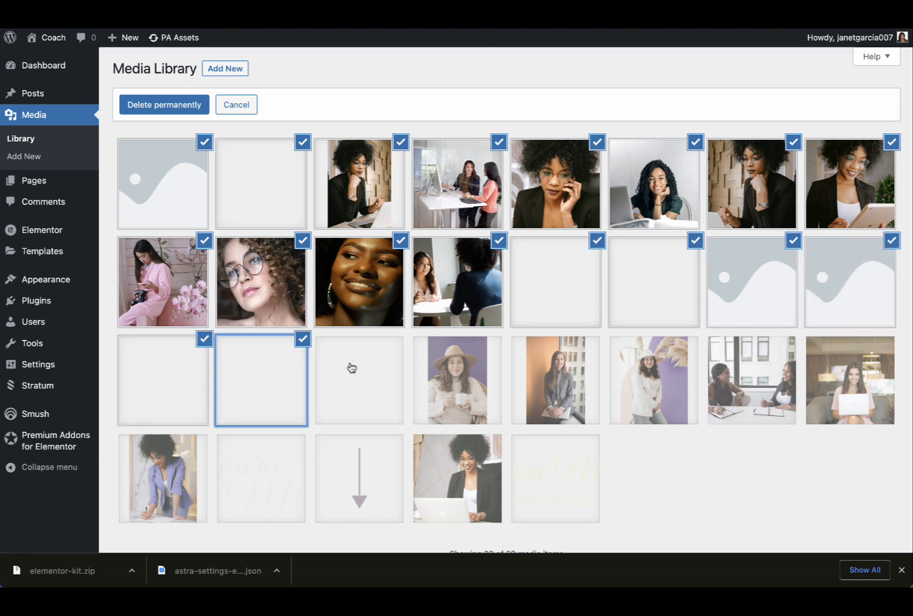
{"action": "left_click", "coordinate": [352, 367]}
{"action": "left_click", "coordinate": [439, 381]}
{"action": "left_click", "coordinate": [548, 382]}
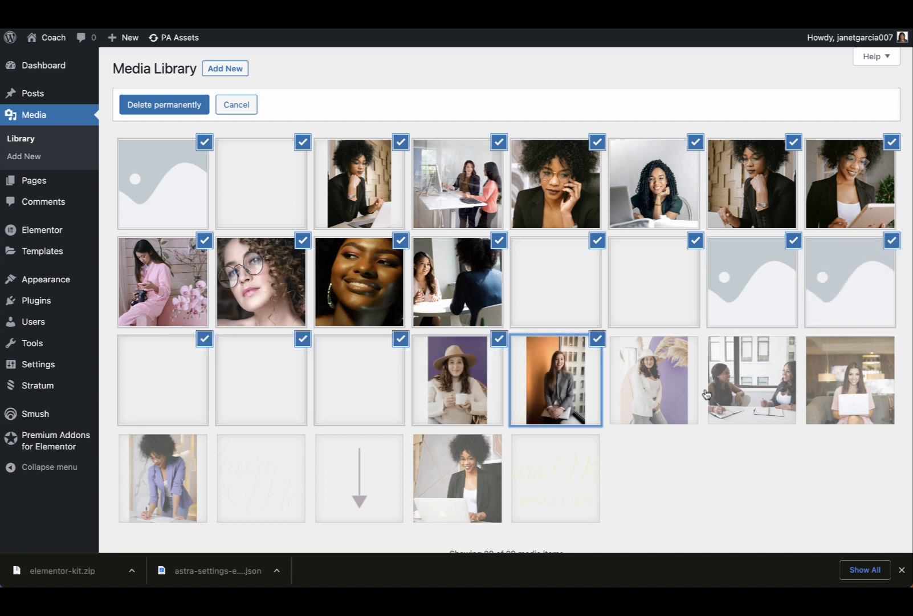
{"action": "left_click", "coordinate": [670, 392]}
{"action": "left_click", "coordinate": [737, 388]}
{"action": "left_click", "coordinate": [844, 394]}
{"action": "left_click", "coordinate": [188, 467]}
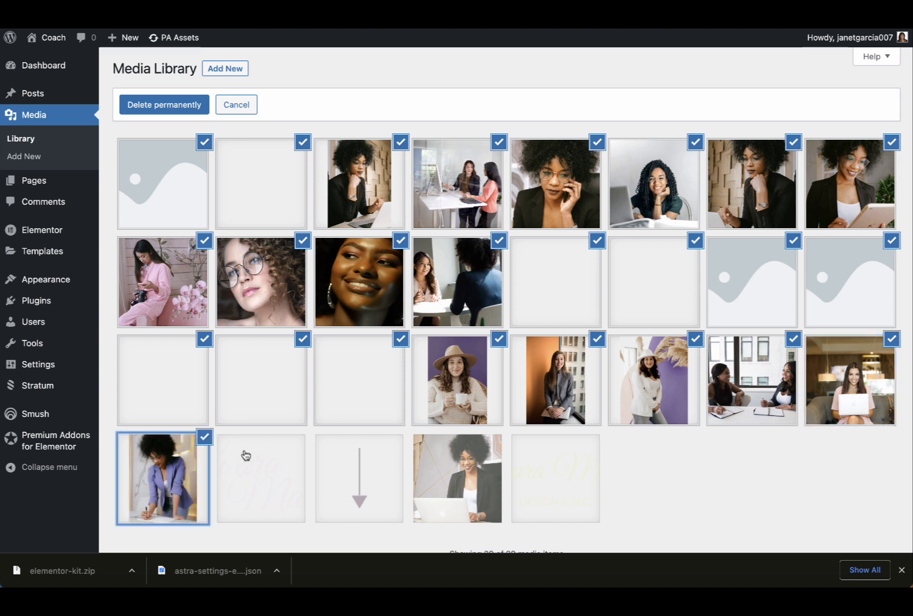
{"action": "left_click", "coordinate": [246, 454]}
{"action": "left_click", "coordinate": [363, 468]}
{"action": "left_click", "coordinate": [454, 473]}
{"action": "left_click", "coordinate": [549, 483]}
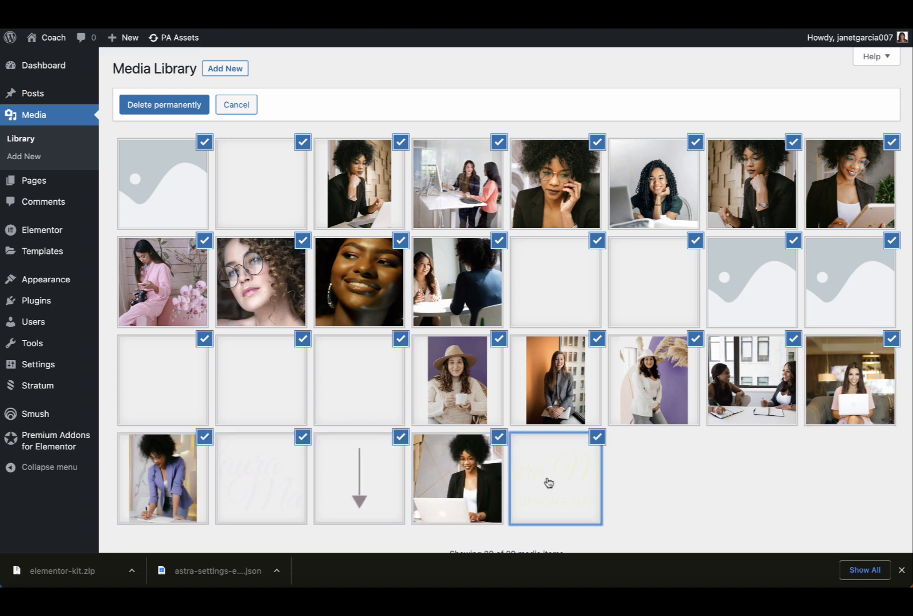
{"action": "left_click", "coordinate": [148, 107]}
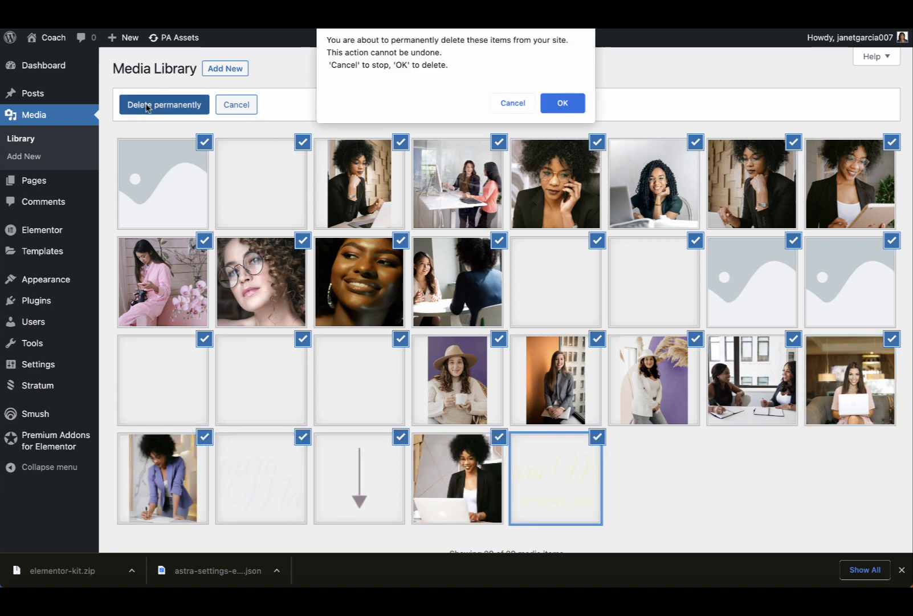
{"action": "left_click", "coordinate": [562, 103]}
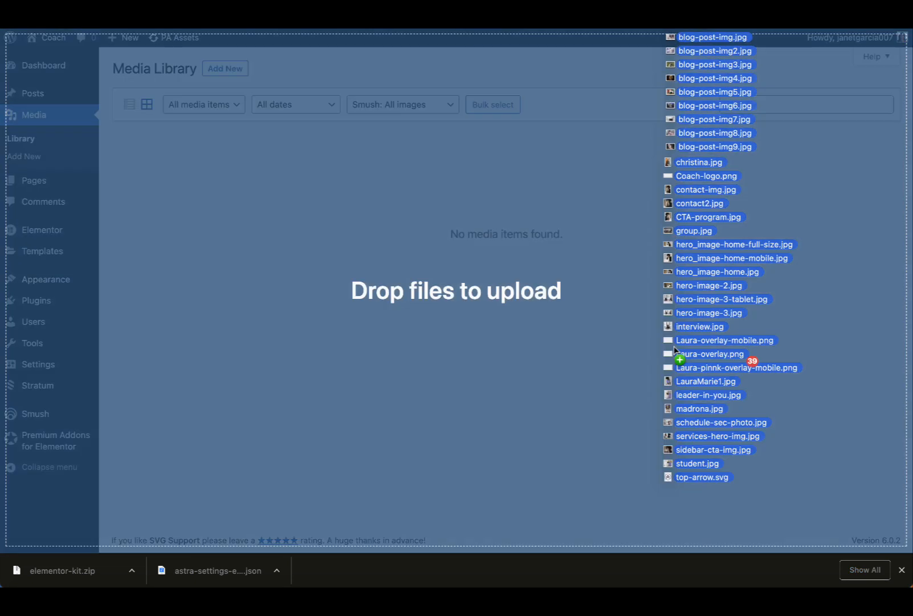
Upload the 39 site image files, including Coach-logo.png, the hero and blog post images and top-arrow.svg, to the Media Library.
{"action": "left_click_drag", "start_coordinate": [677, 349], "coordinate": [550, 417]}
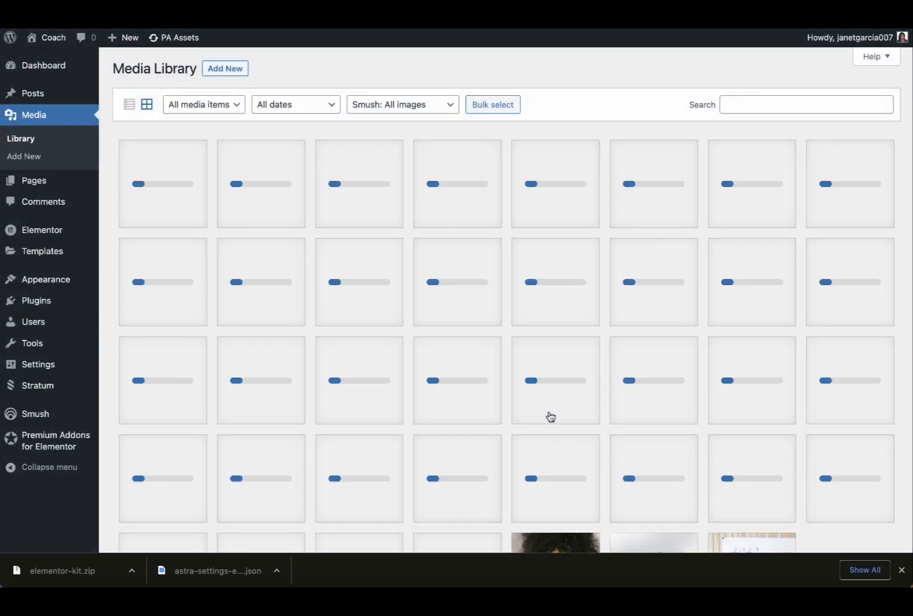
{"action": "scroll", "coordinate": [551, 417], "scroll_direction": "down", "scroll_amount": 3}
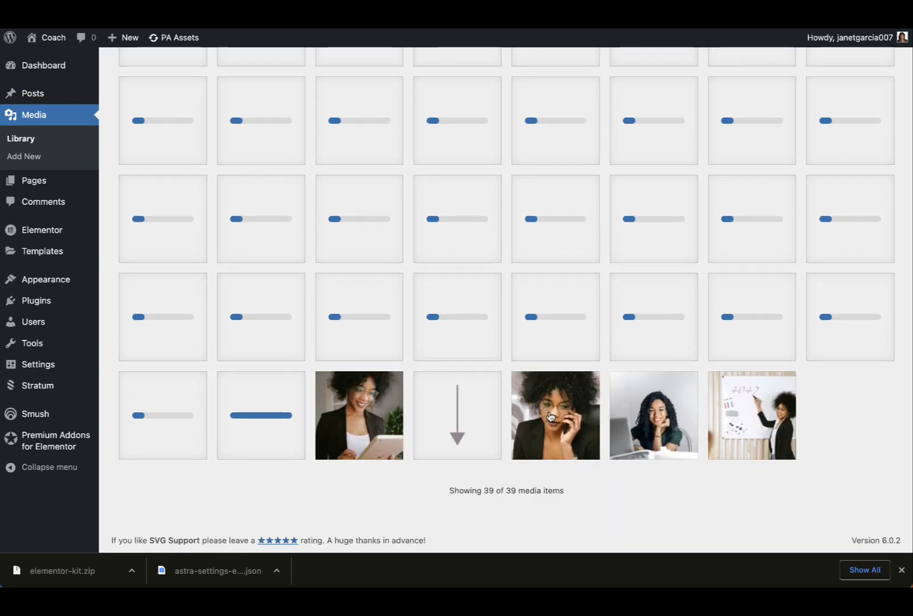
{"action": "scroll", "coordinate": [597, 253], "scroll_direction": "down", "scroll_amount": 3}
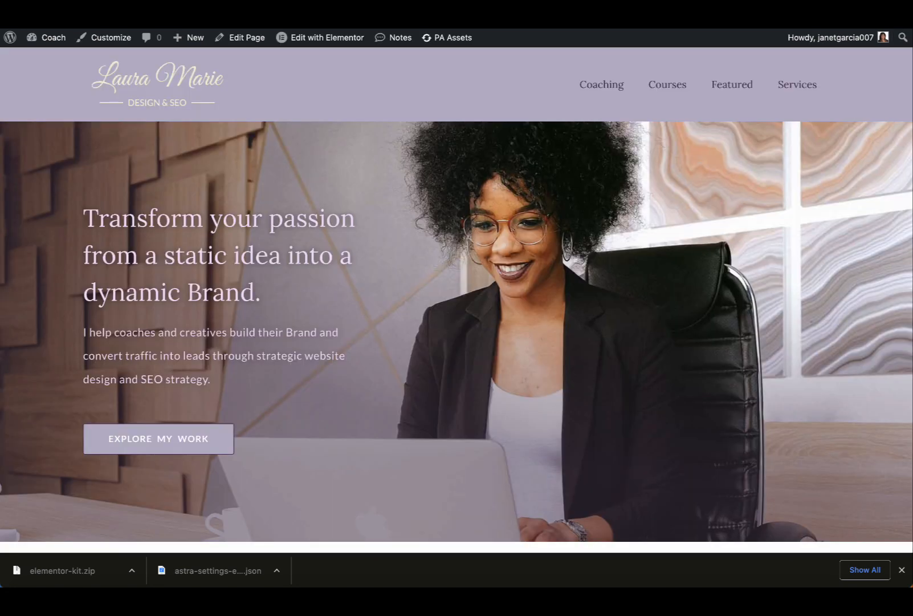
Examine the site's homepage from header to footer for its images and section backgrounds, and return to the Media Library.
{"action": "scroll", "coordinate": [387, 210], "scroll_direction": "down", "scroll_amount": 8}
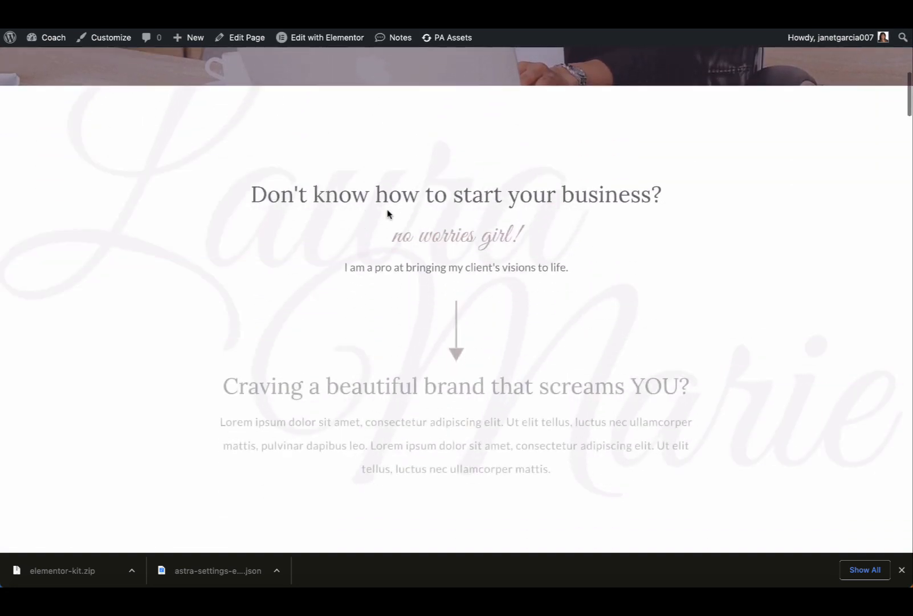
{"action": "scroll", "coordinate": [388, 214], "scroll_direction": "down", "scroll_amount": 10}
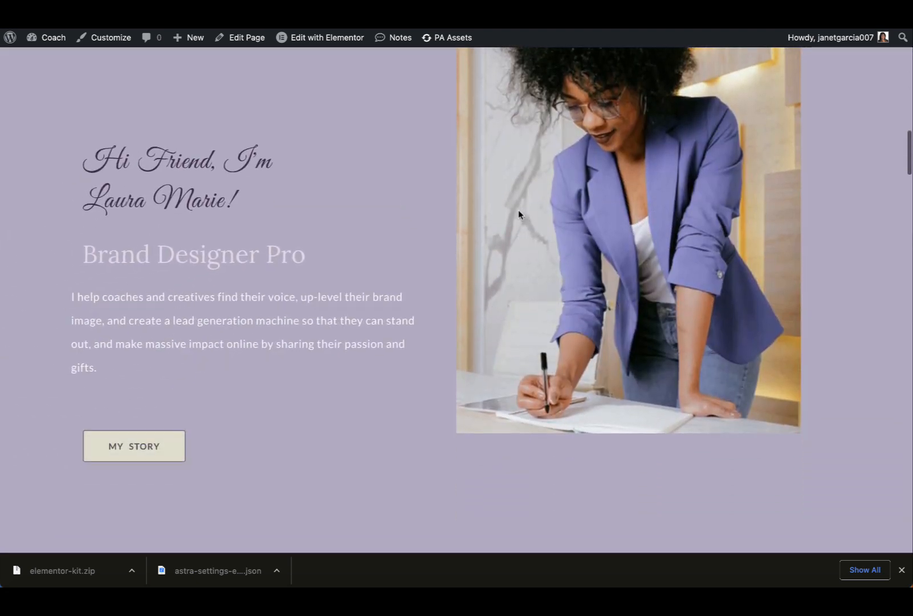
{"action": "scroll", "coordinate": [518, 215], "scroll_direction": "up", "scroll_amount": 3}
{"action": "scroll", "coordinate": [594, 262], "scroll_direction": "down", "scroll_amount": 5}
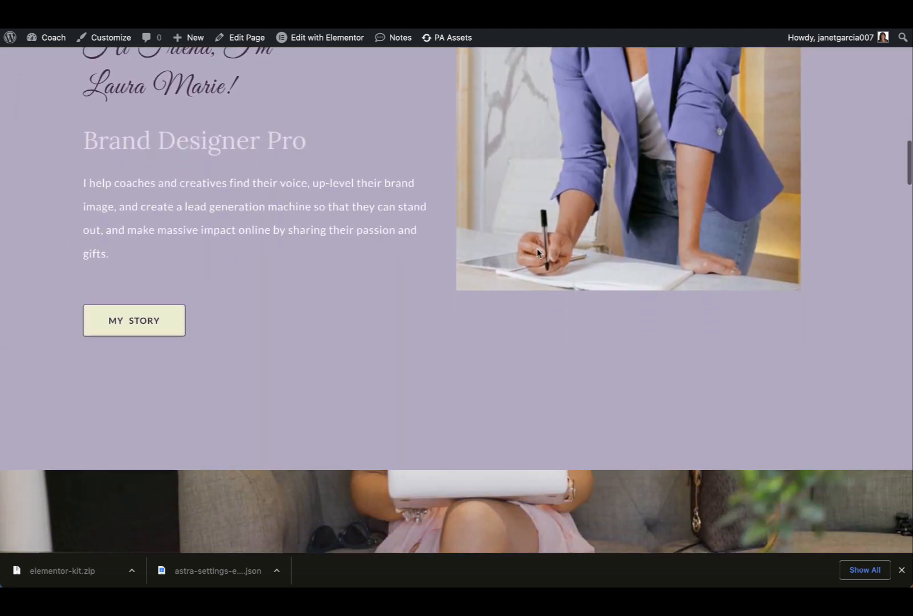
{"action": "scroll", "coordinate": [519, 242], "scroll_direction": "down", "scroll_amount": 10}
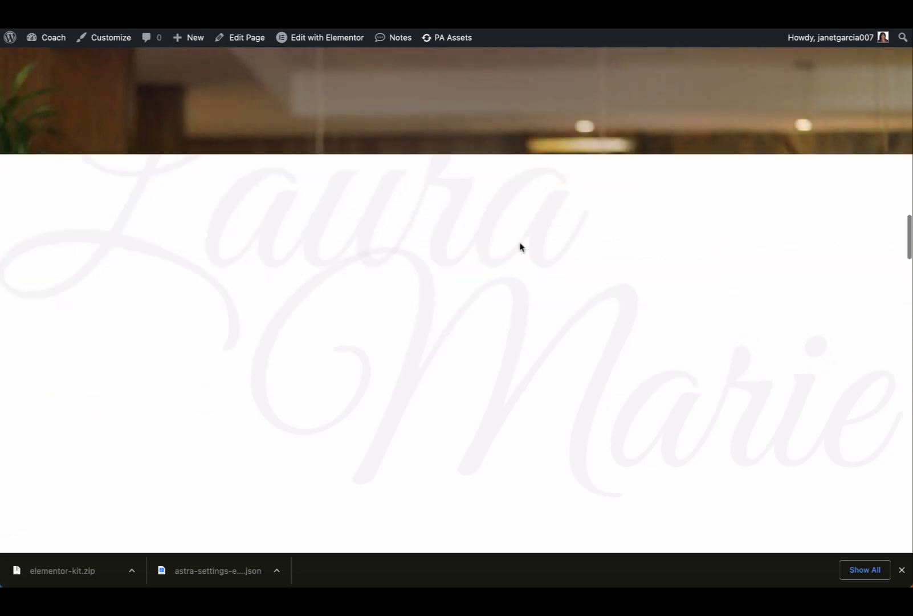
{"action": "scroll", "coordinate": [488, 245], "scroll_direction": "down", "scroll_amount": 5}
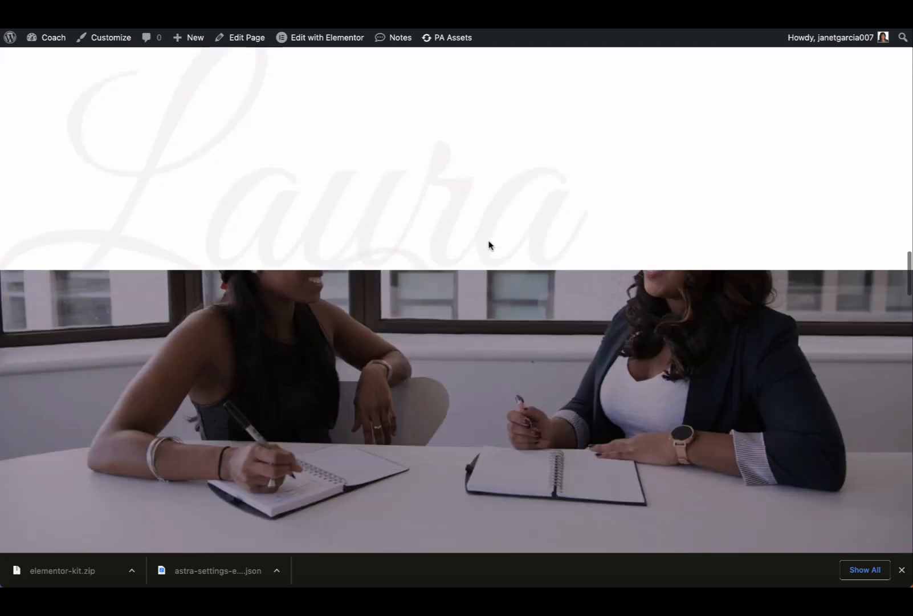
{"action": "scroll", "coordinate": [488, 245], "scroll_direction": "down", "scroll_amount": 10}
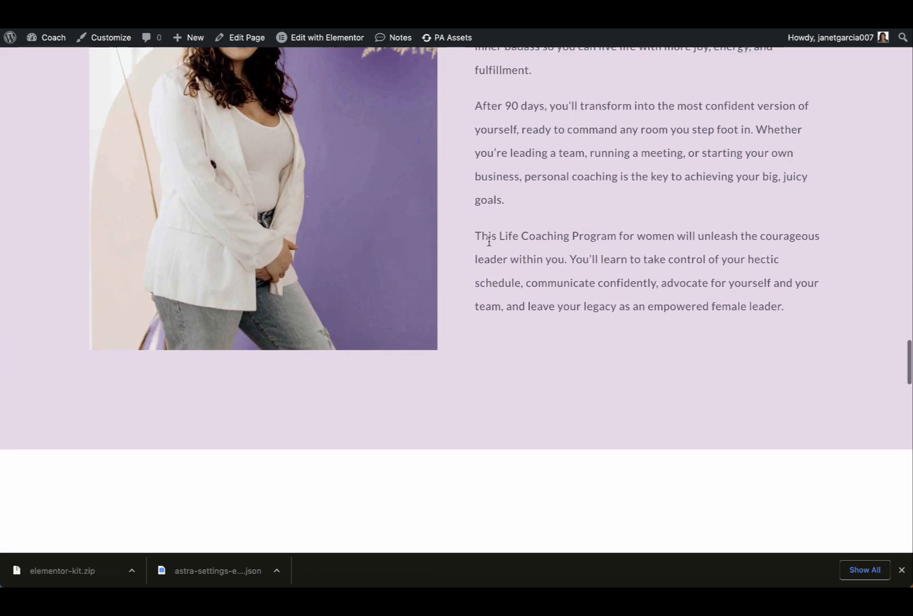
{"action": "scroll", "coordinate": [488, 241], "scroll_direction": "down", "scroll_amount": 10}
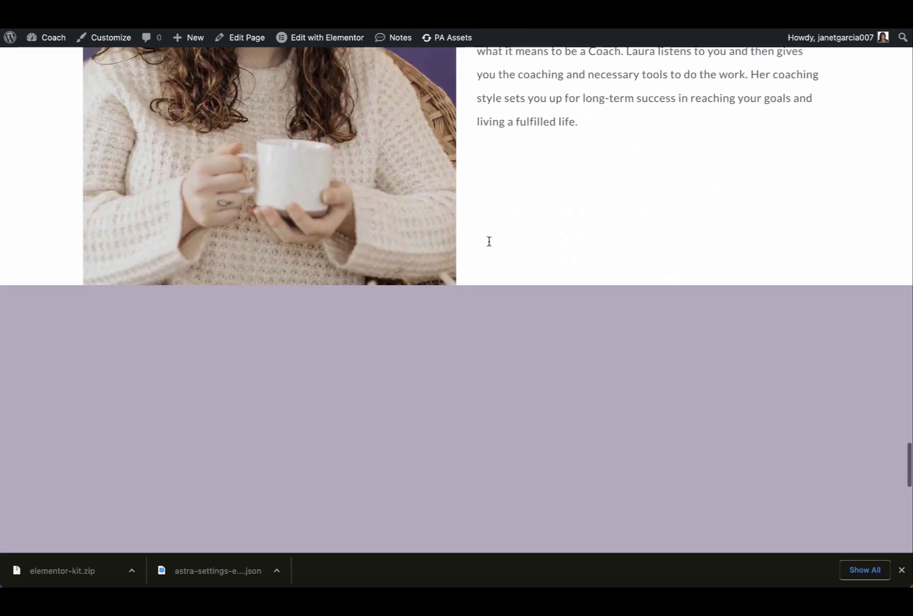
{"action": "scroll", "coordinate": [488, 242], "scroll_direction": "down", "scroll_amount": 10}
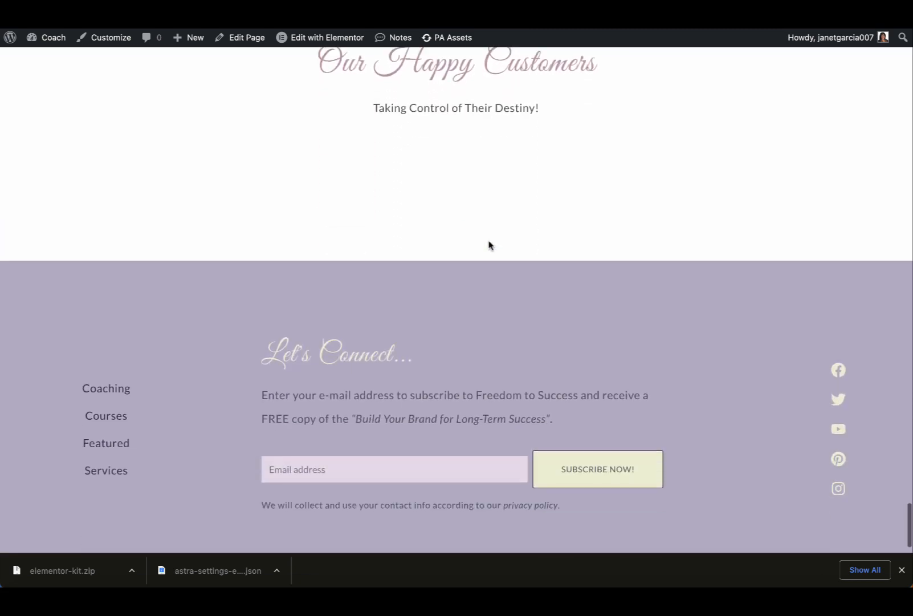
{"action": "scroll", "coordinate": [489, 257], "scroll_direction": "down", "scroll_amount": 2}
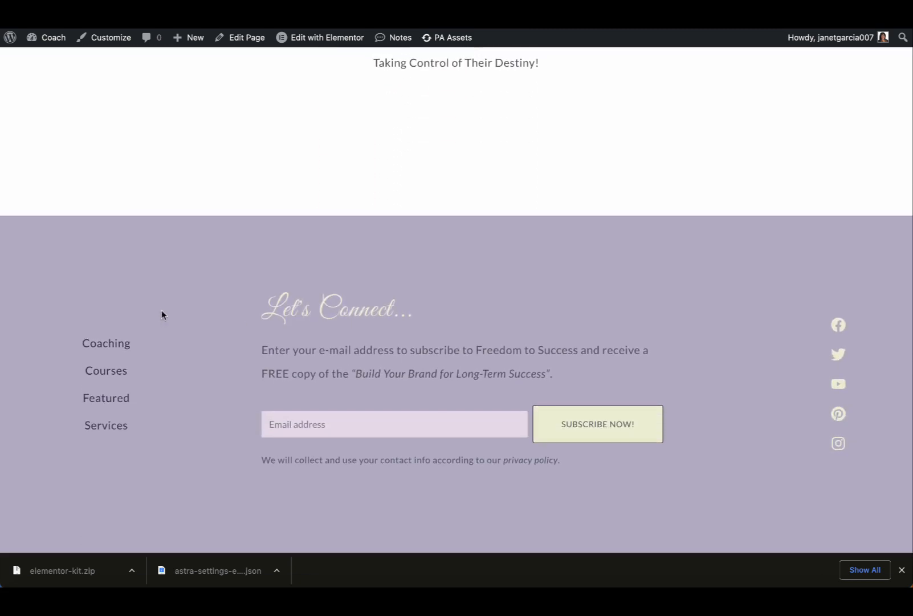
{"action": "scroll", "coordinate": [341, 343], "scroll_direction": "up", "scroll_amount": 20}
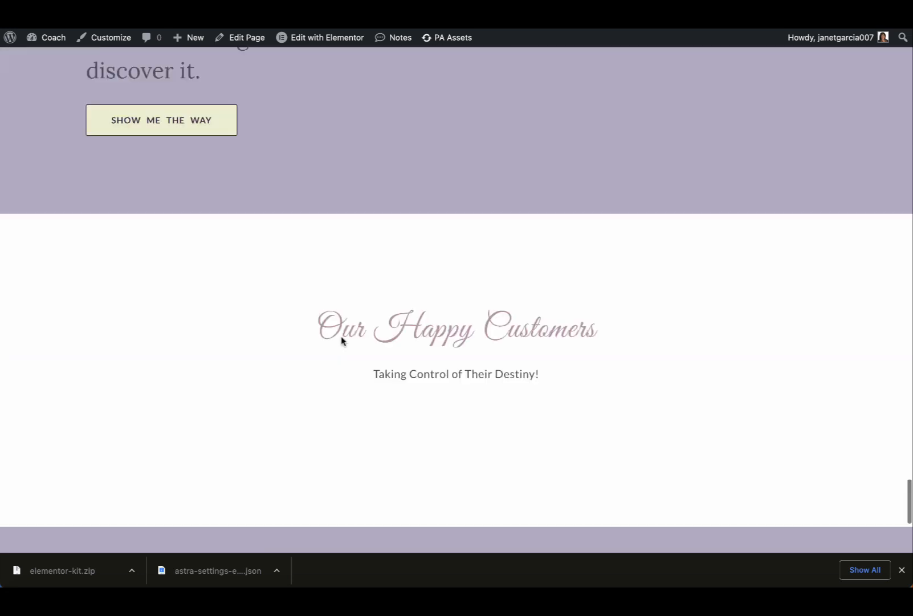
{"action": "scroll", "coordinate": [337, 382], "scroll_direction": "up", "scroll_amount": 20}
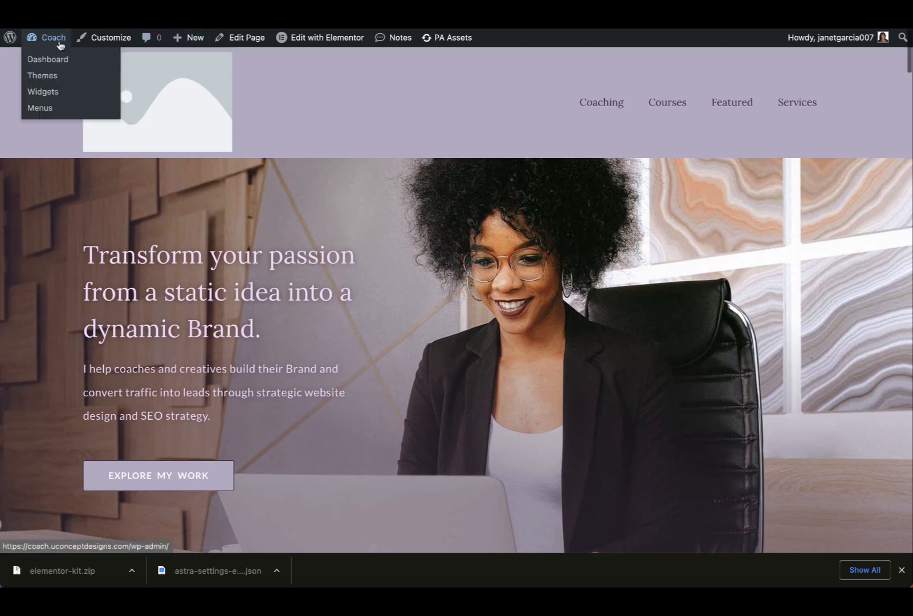
{"action": "left_click", "coordinate": [114, 20]}
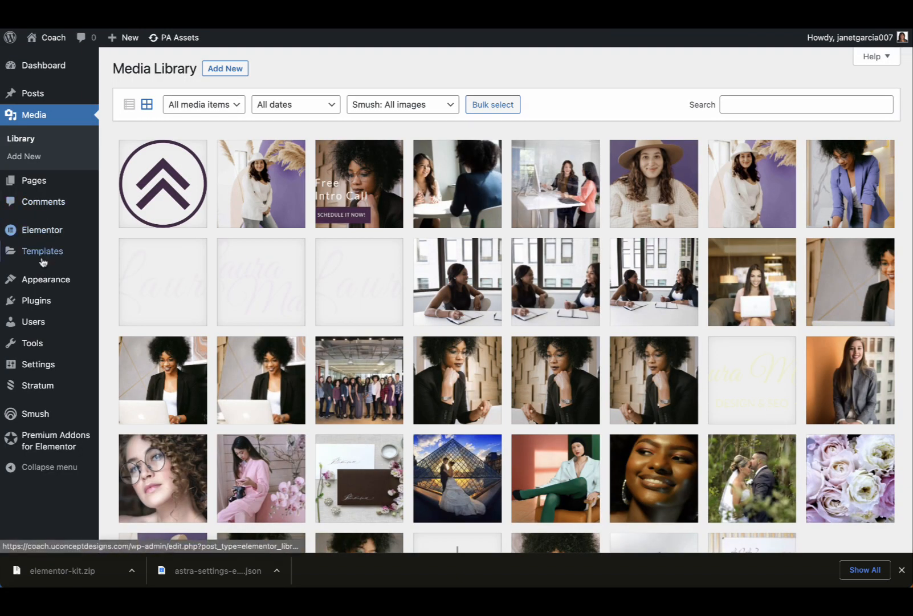
Set Coach-logo-1.png from the Media Library as the site logo in the theme customizer and publish the change.
{"action": "mouse_move", "coordinate": [37, 279]}
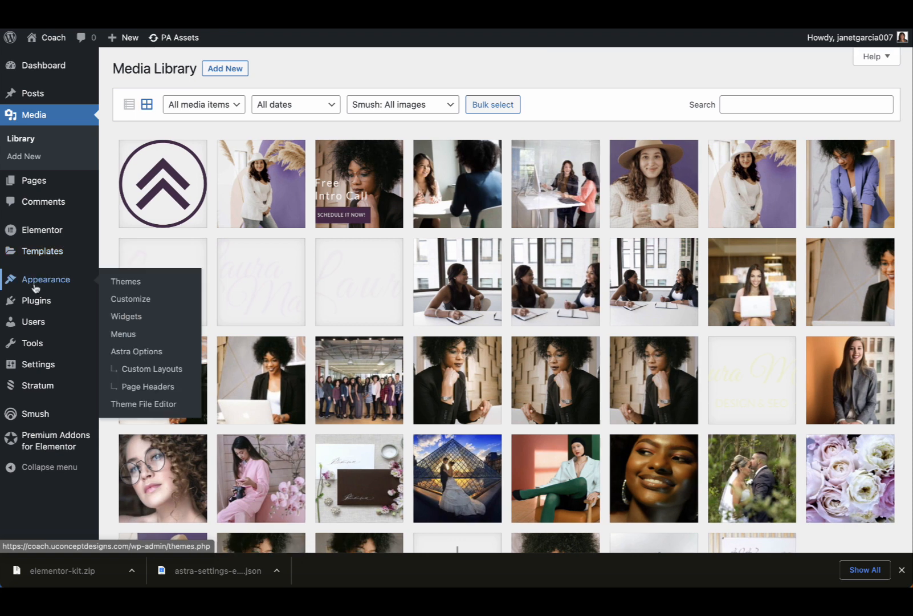
{"action": "left_click", "coordinate": [122, 300]}
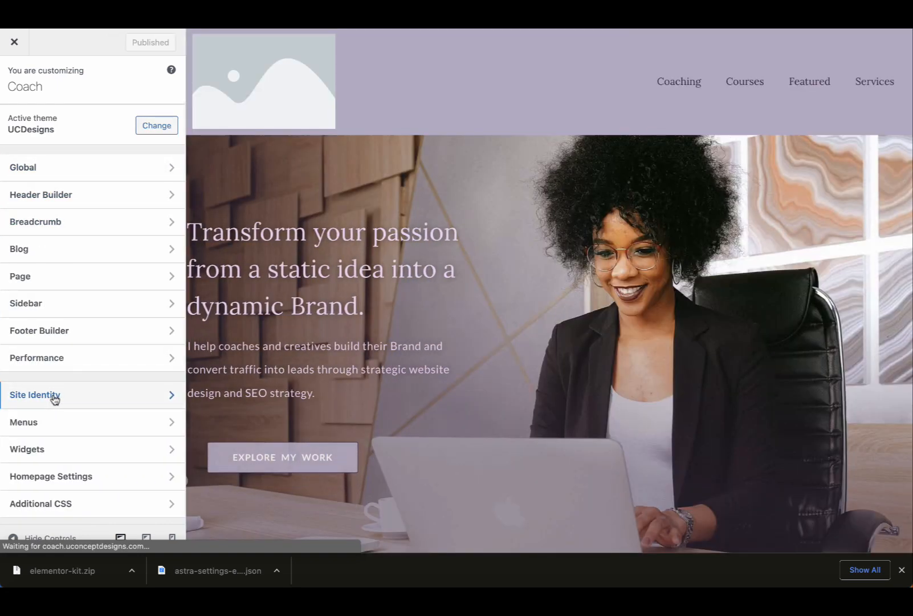
{"action": "left_click", "coordinate": [53, 396]}
{"action": "left_click", "coordinate": [28, 125]}
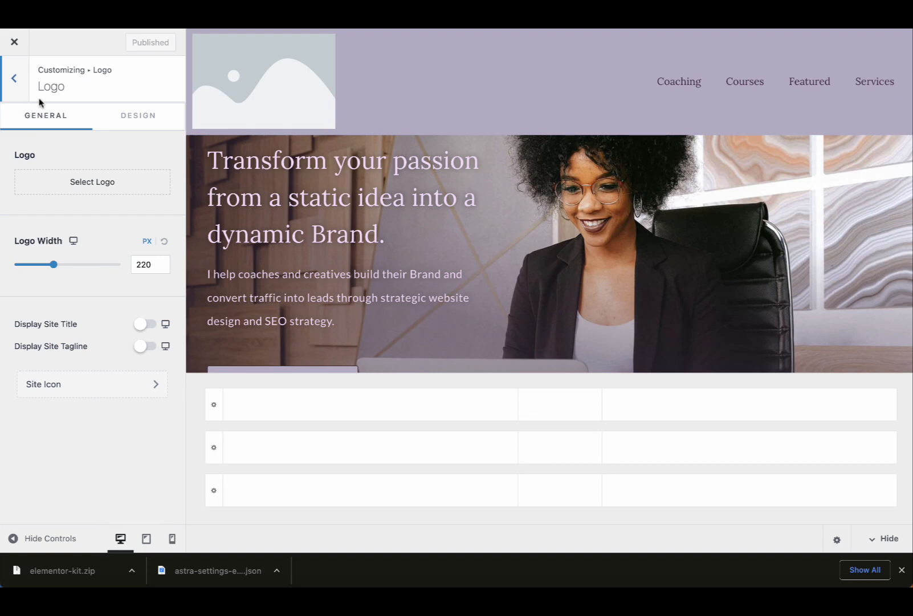
{"action": "left_click", "coordinate": [80, 181]}
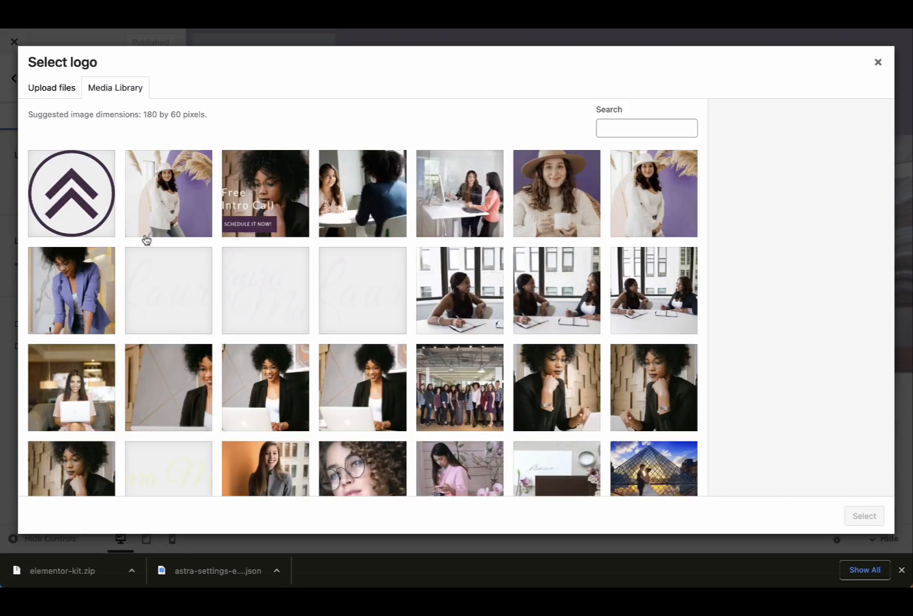
{"action": "scroll", "coordinate": [150, 251], "scroll_direction": "down", "scroll_amount": 1}
{"action": "left_click", "coordinate": [182, 424]}
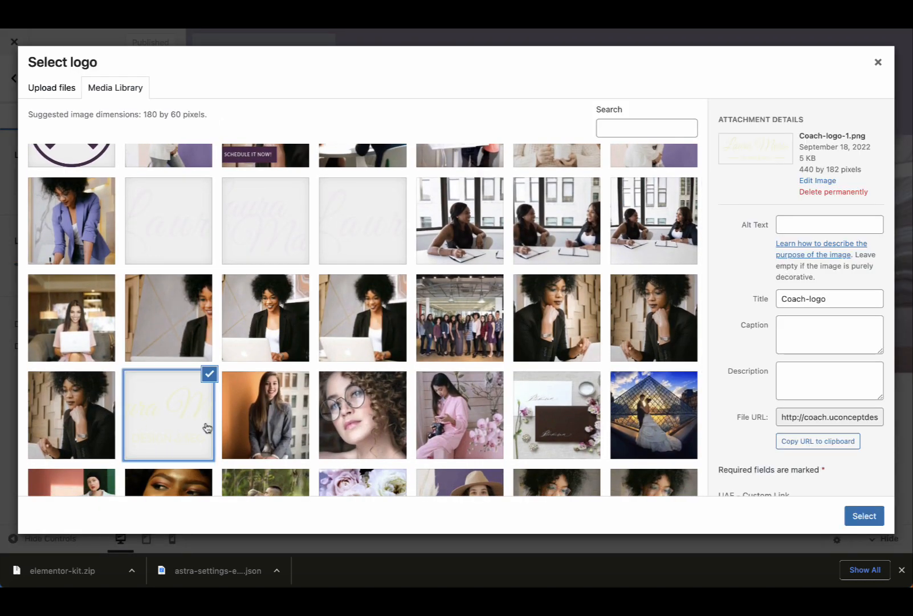
{"action": "left_click", "coordinate": [861, 516]}
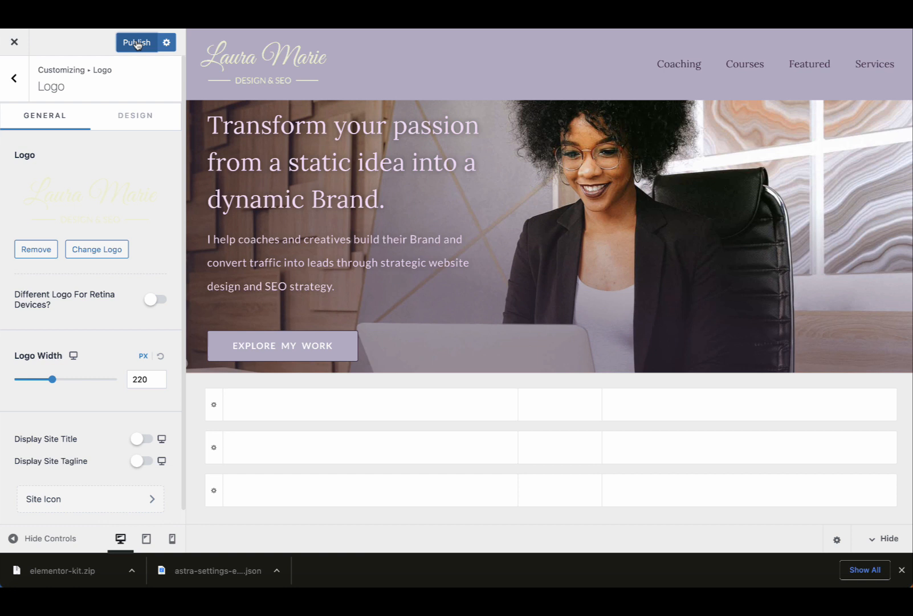
{"action": "left_click", "coordinate": [136, 43]}
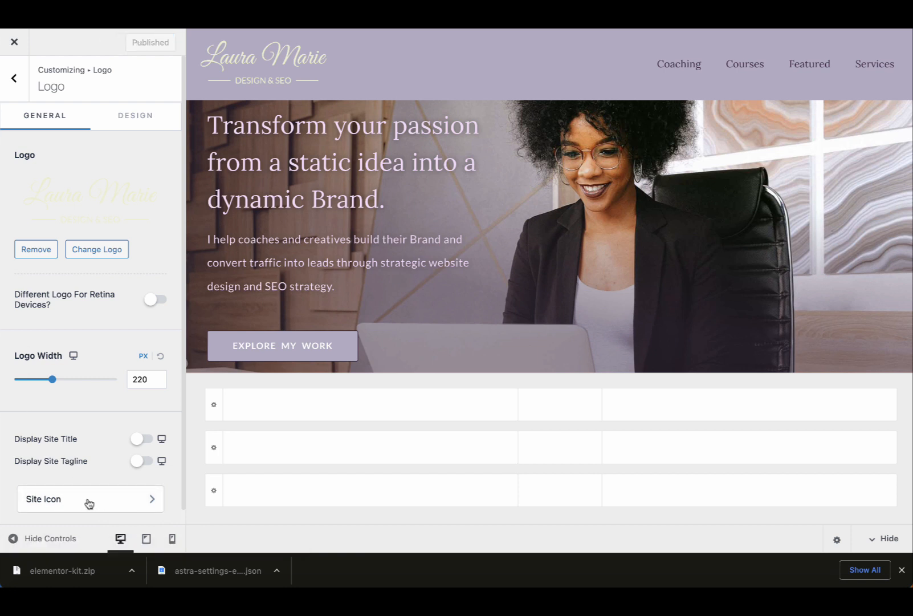
Look over the site's menus in the customizer and view the Primary Menu.
{"action": "left_click", "coordinate": [15, 78]}
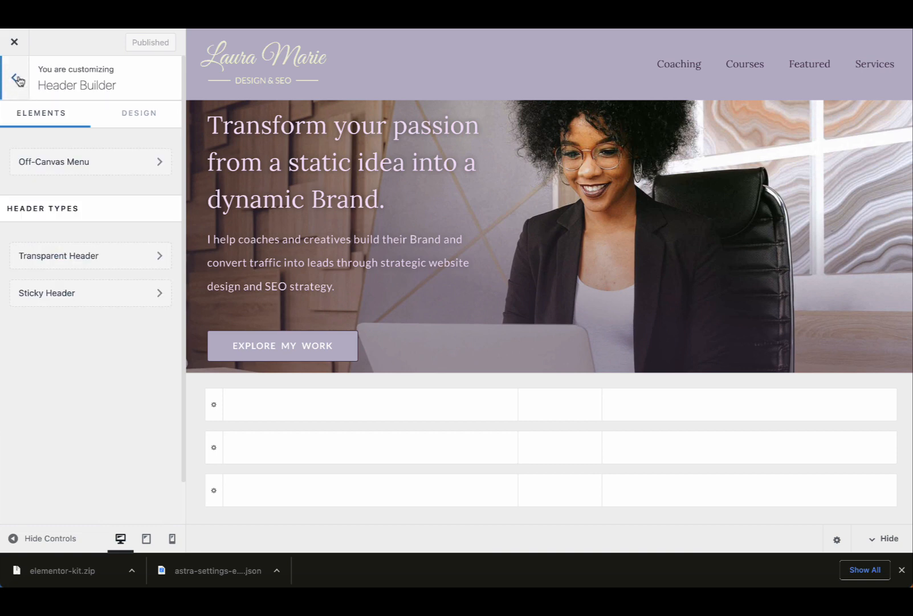
{"action": "left_click", "coordinate": [21, 83]}
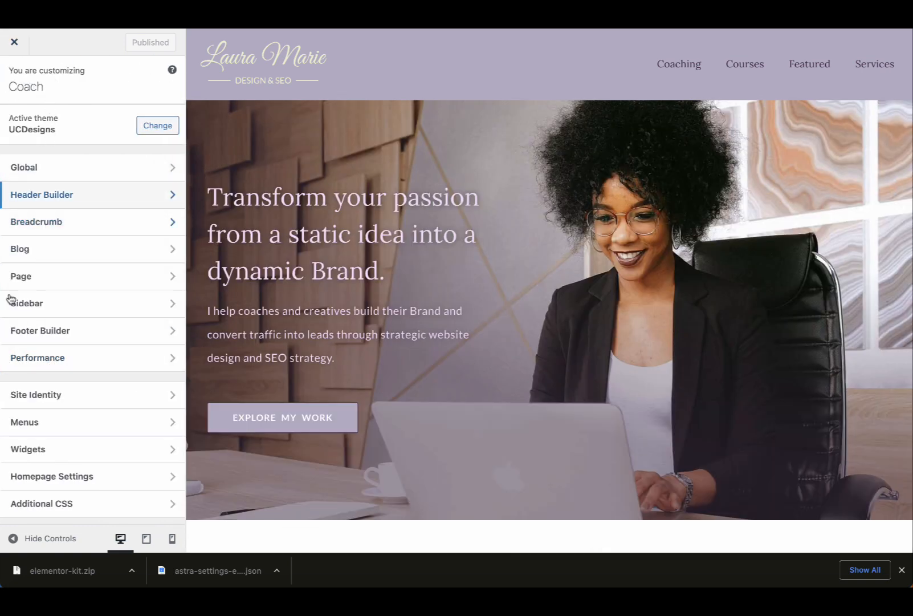
{"action": "left_click", "coordinate": [32, 426]}
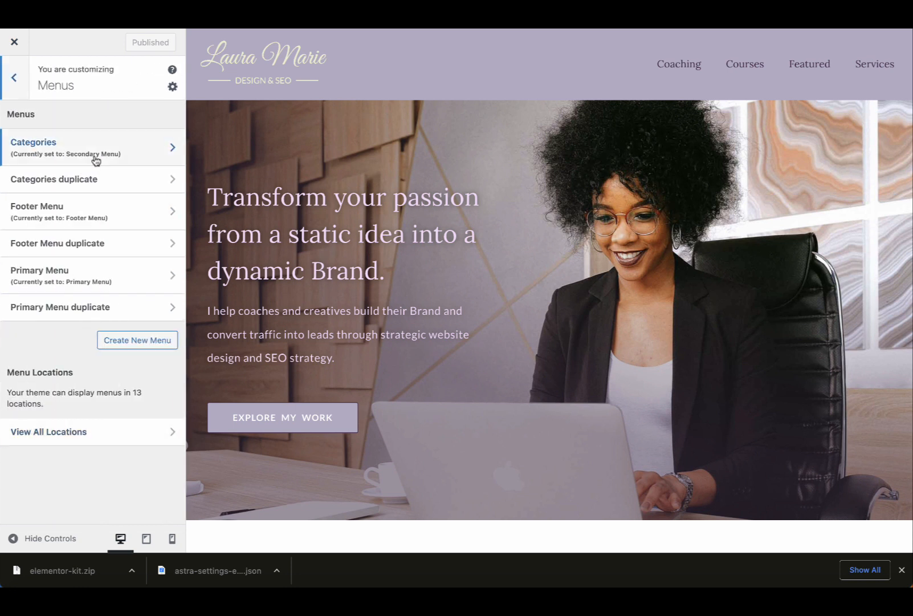
{"action": "left_click", "coordinate": [90, 273]}
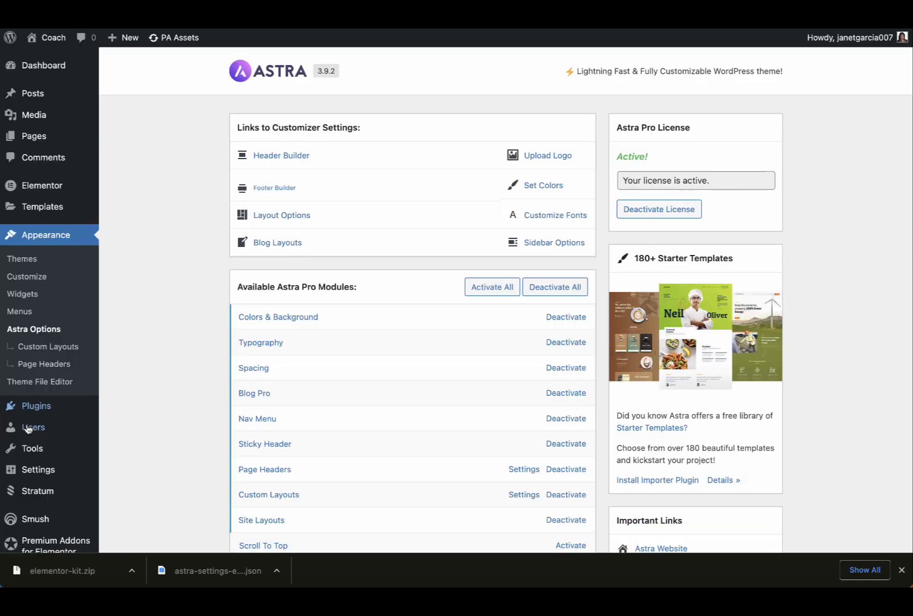
Open the Footer Menu for editing on the admin Menus screen.
{"action": "mouse_move", "coordinate": [17, 469]}
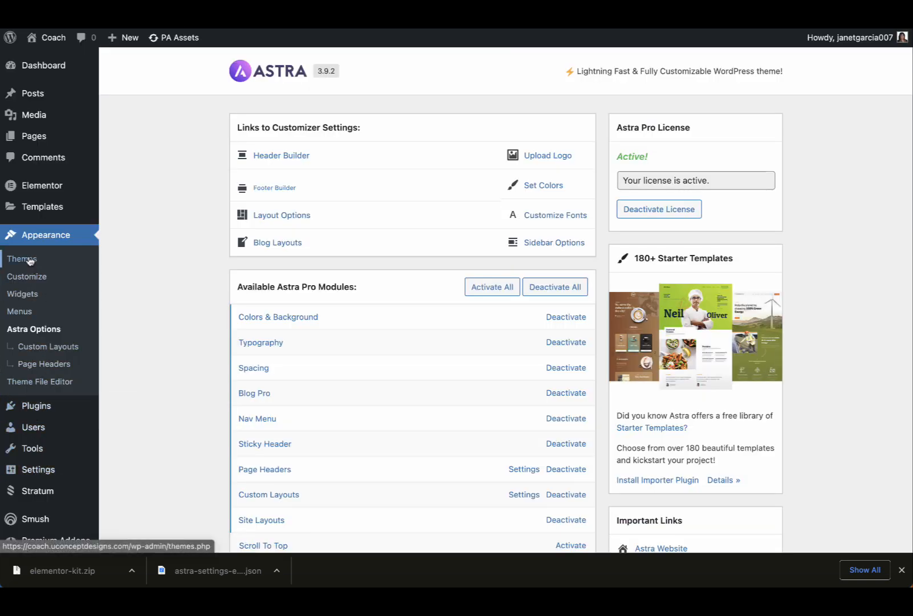
{"action": "left_click", "coordinate": [16, 313]}
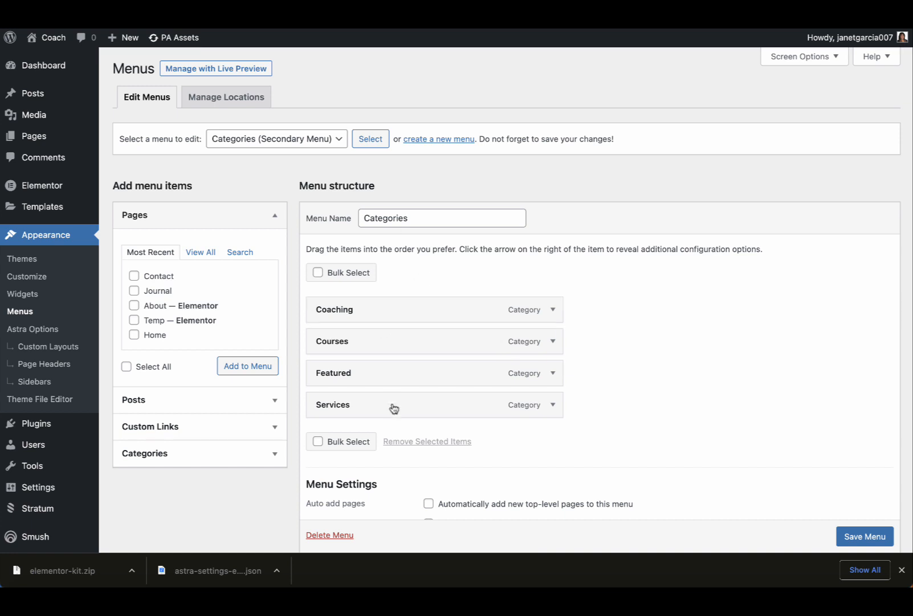
{"action": "left_click", "coordinate": [341, 141]}
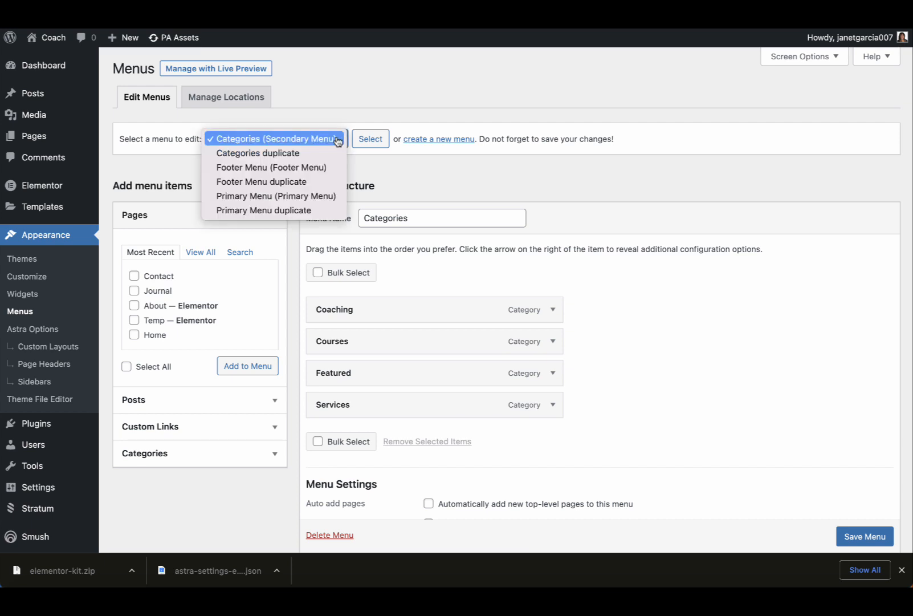
{"action": "left_click", "coordinate": [257, 167]}
{"action": "left_click", "coordinate": [371, 139]}
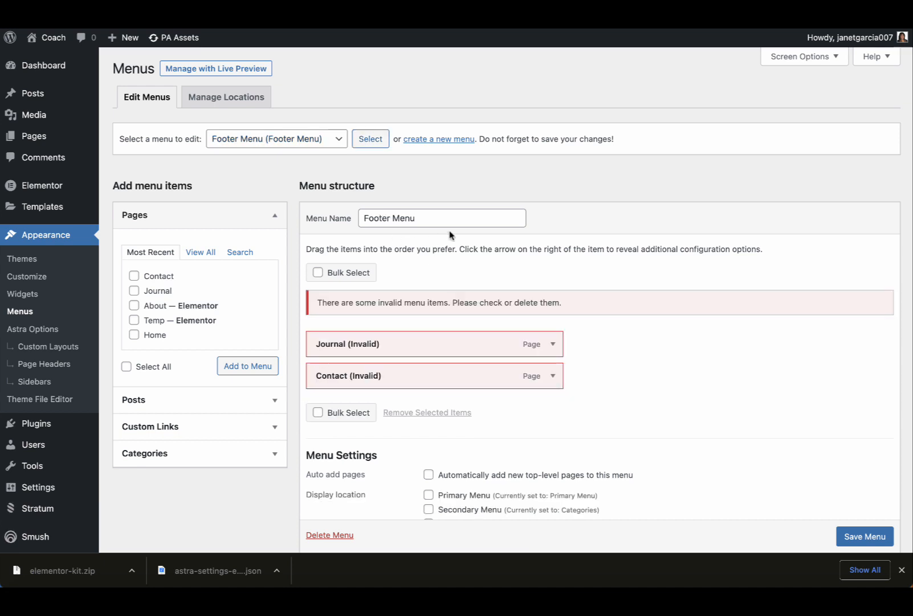
Add the Journal posts page and the Contact page to the Footer Menu.
{"action": "scroll", "coordinate": [451, 235], "scroll_direction": "down", "scroll_amount": 2}
{"action": "scroll", "coordinate": [457, 231], "scroll_direction": "down", "scroll_amount": 1}
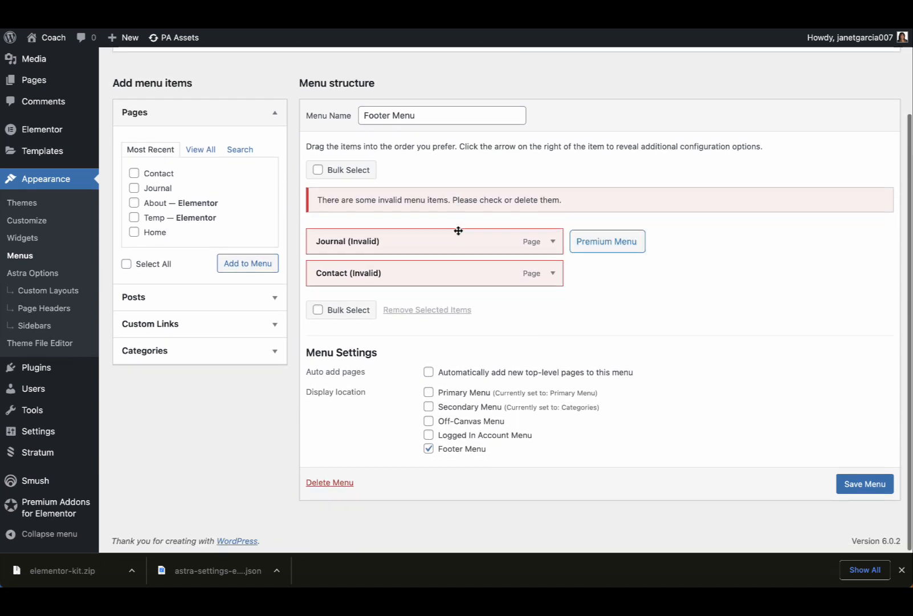
{"action": "left_click", "coordinate": [204, 149]}
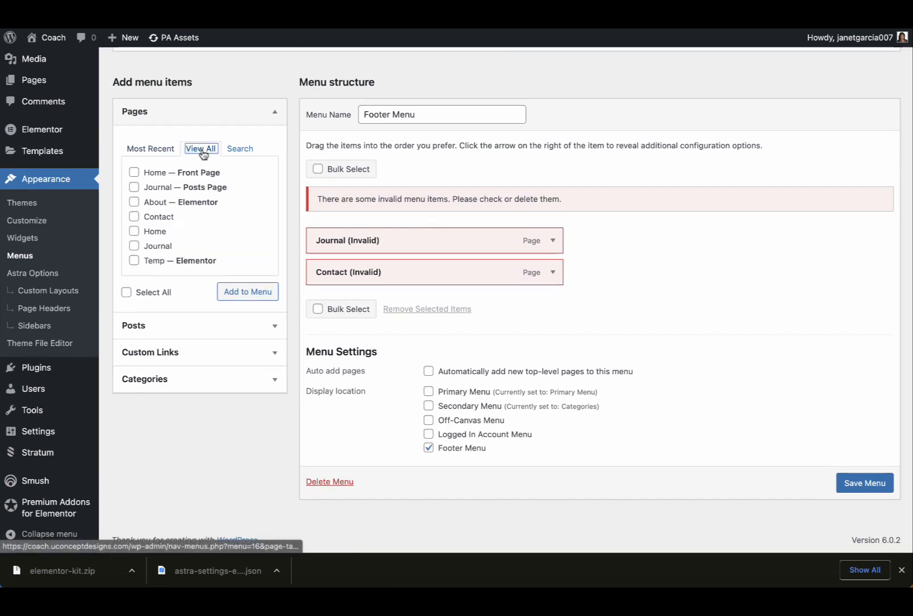
{"action": "left_click", "coordinate": [135, 188]}
{"action": "scroll", "coordinate": [135, 199], "scroll_direction": "up", "scroll_amount": 1}
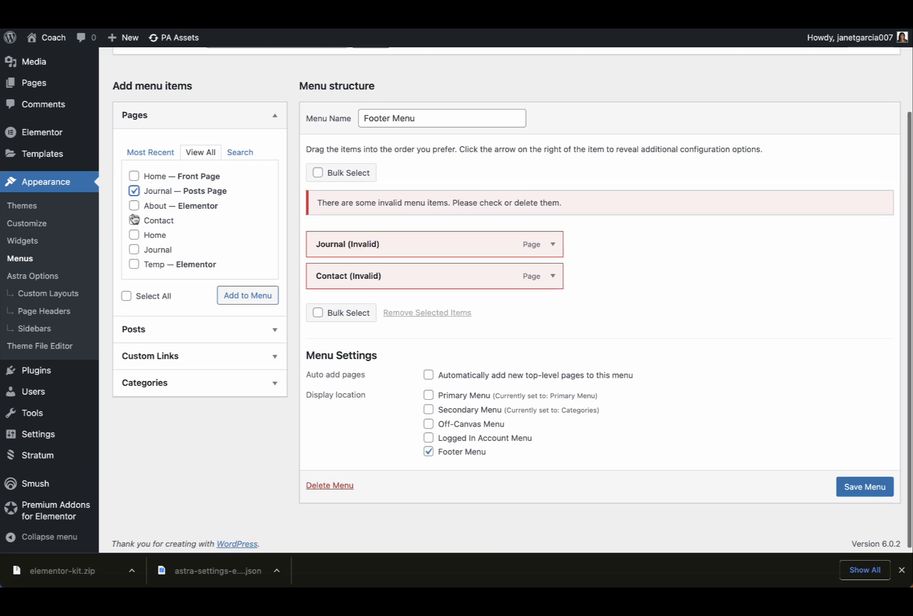
{"action": "left_click", "coordinate": [135, 220]}
{"action": "scroll", "coordinate": [135, 221], "scroll_direction": "up", "scroll_amount": 1}
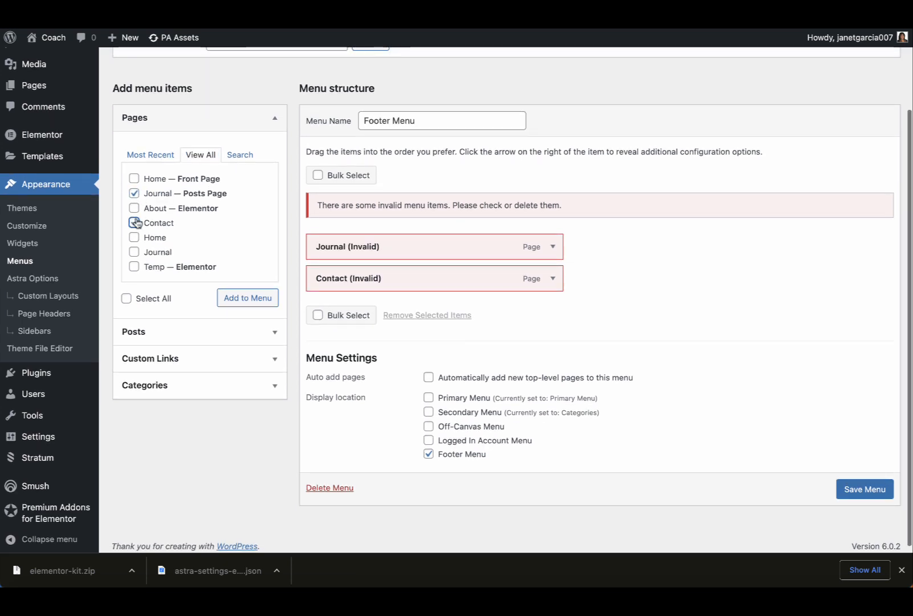
{"action": "left_click", "coordinate": [242, 298]}
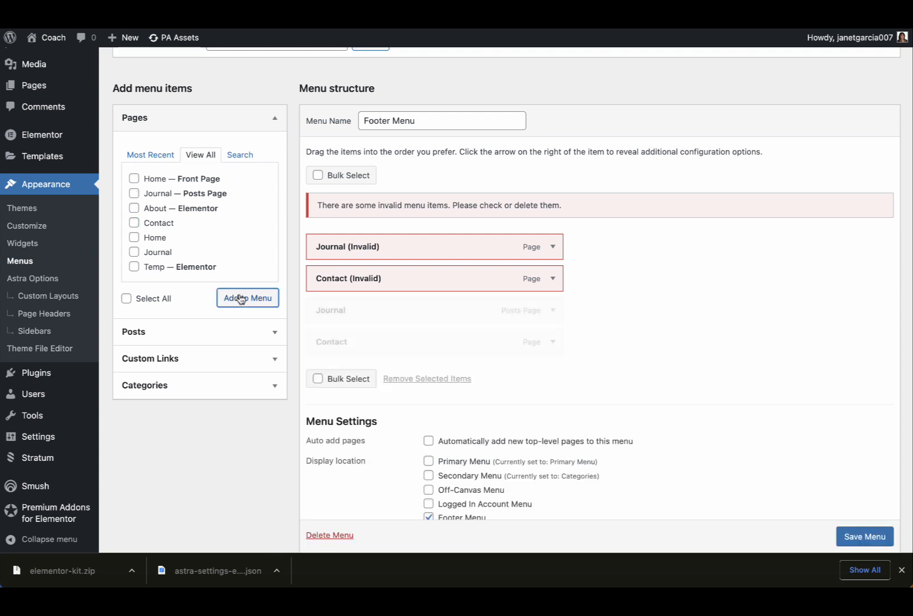
Remove the invalid Contact and Journal items from the Footer Menu.
{"action": "left_click", "coordinate": [553, 278]}
{"action": "left_click", "coordinate": [328, 425]}
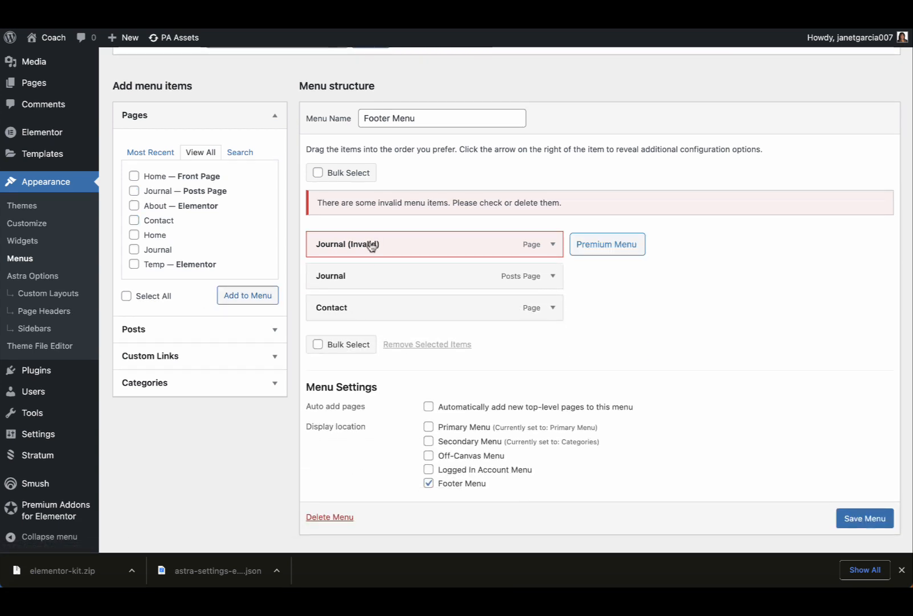
{"action": "left_click", "coordinate": [363, 250]}
{"action": "left_click", "coordinate": [327, 392]}
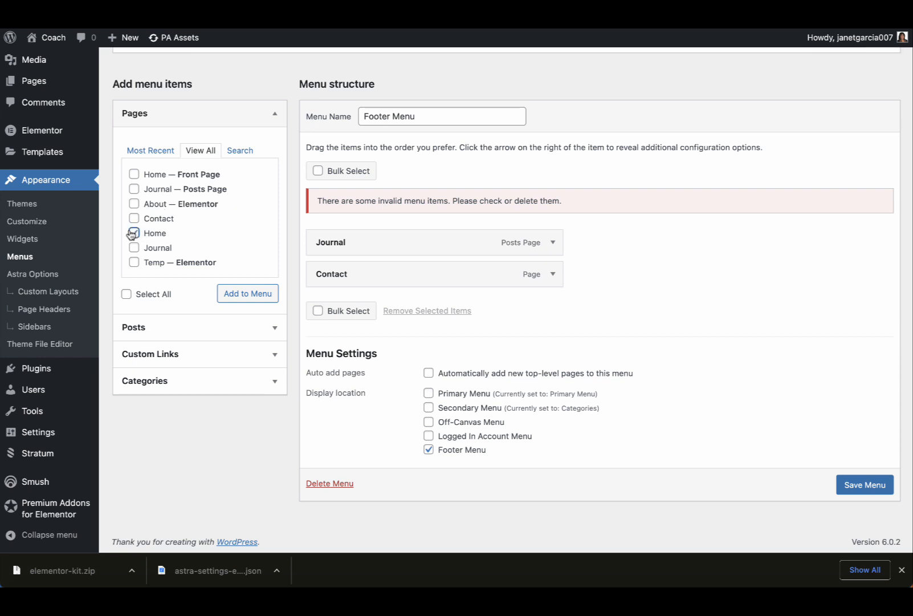
Add the plain Home page, not the Front Page entry, and the About page to the Footer Menu.
{"action": "scroll", "coordinate": [132, 233], "scroll_direction": "up", "scroll_amount": 1}
{"action": "left_click", "coordinate": [135, 206]}
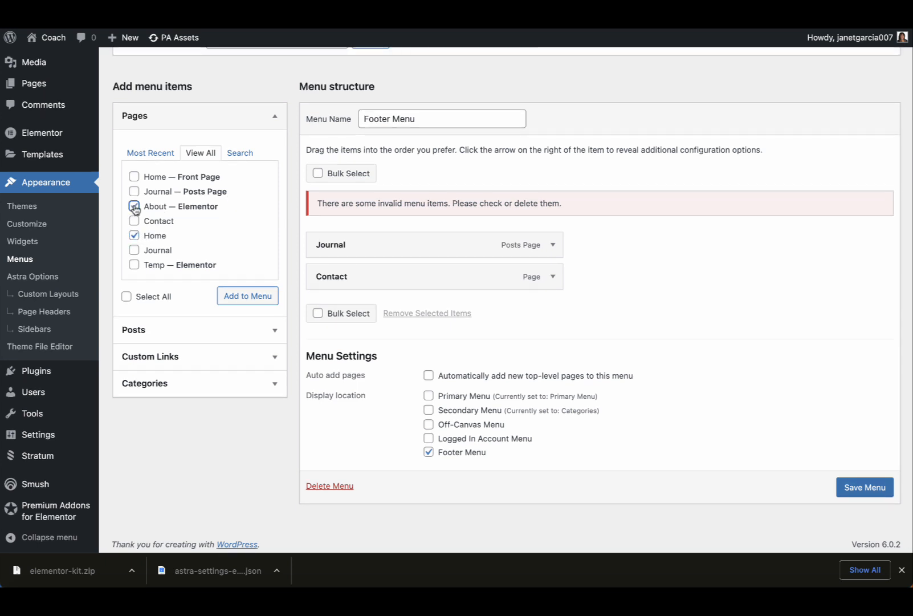
{"action": "left_click", "coordinate": [264, 296]}
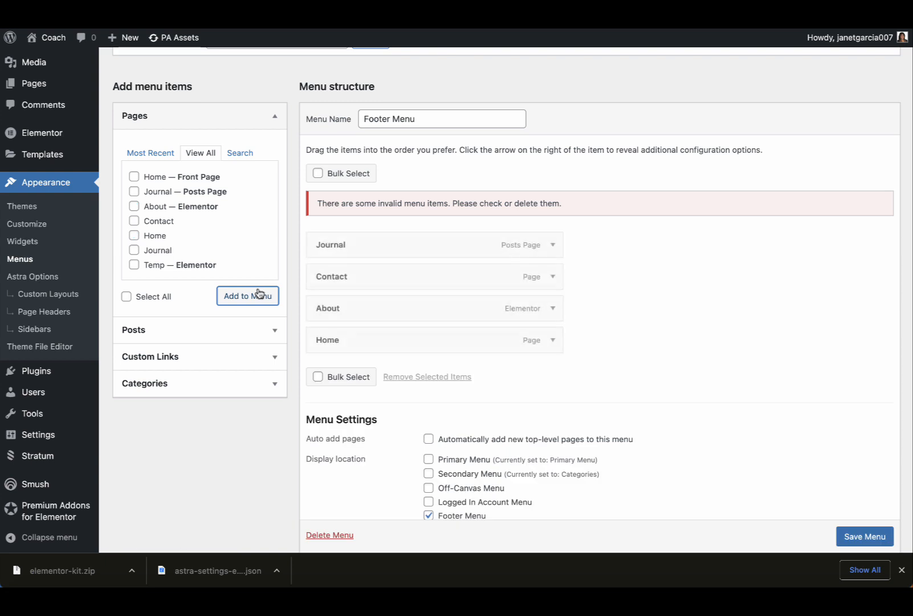
Reorder the Footer Menu items to Home, About, Journal, Contact and save the menu.
{"action": "left_click_drag", "start_coordinate": [373, 342], "coordinate": [373, 245]}
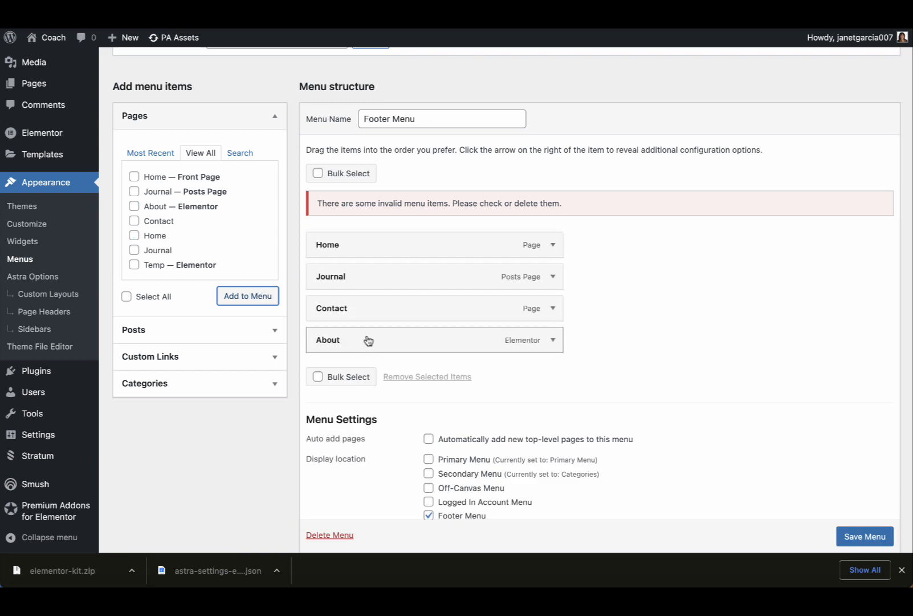
{"action": "left_click_drag", "start_coordinate": [368, 341], "coordinate": [362, 276]}
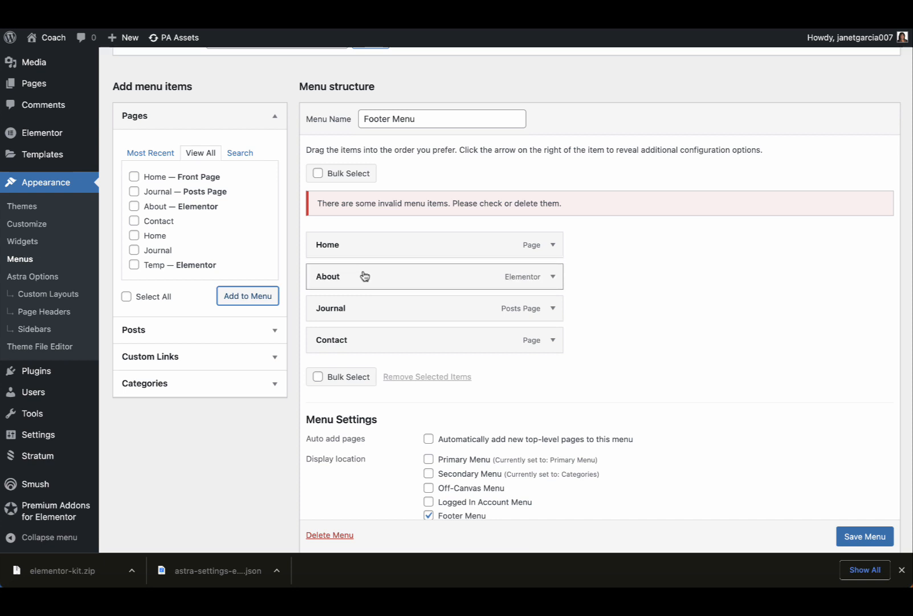
{"action": "scroll", "coordinate": [224, 239], "scroll_direction": "up", "scroll_amount": 1}
{"action": "scroll", "coordinate": [171, 205], "scroll_direction": "up", "scroll_amount": 1}
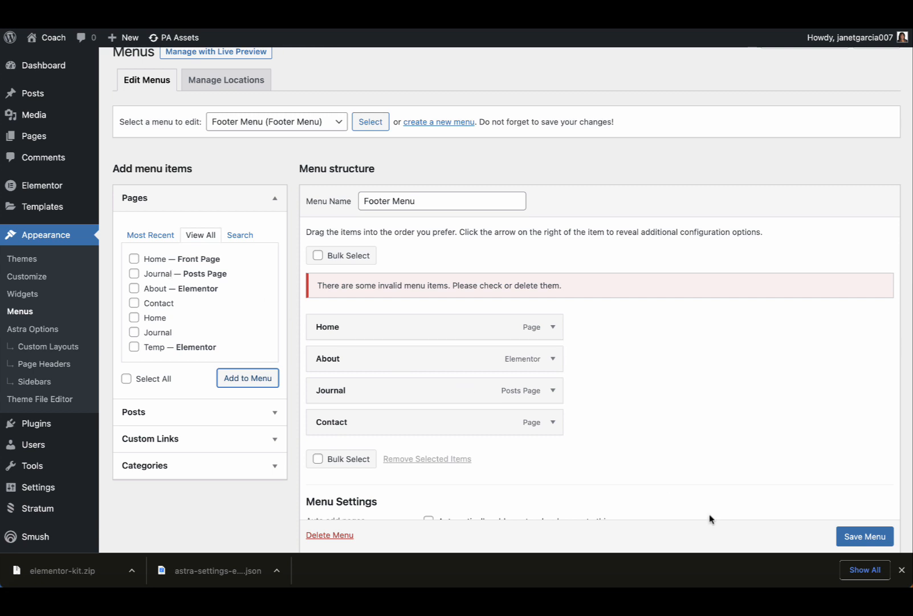
{"action": "scroll", "coordinate": [866, 539], "scroll_direction": "down", "scroll_amount": 1}
{"action": "left_click", "coordinate": [865, 536]}
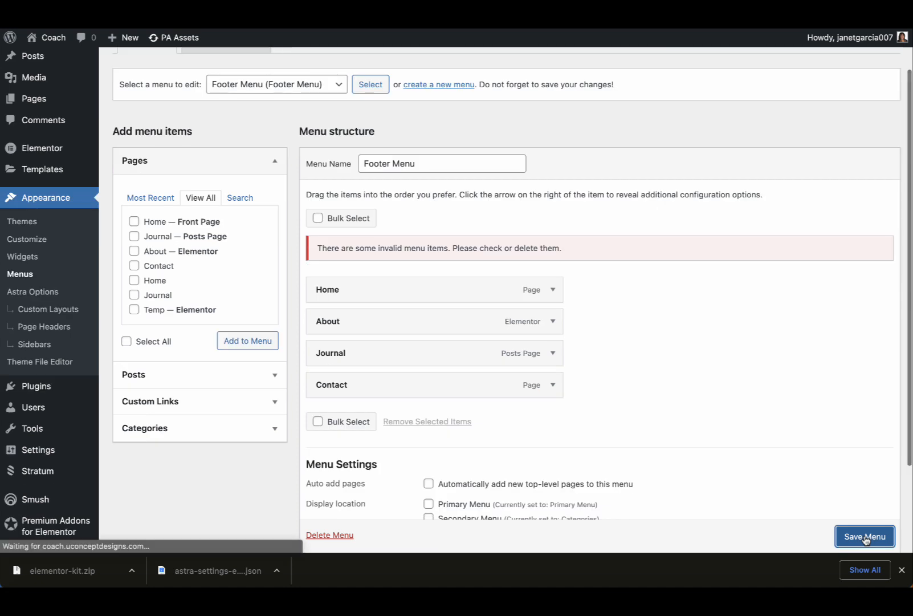
Create a new page titled Services.
{"action": "mouse_move", "coordinate": [120, 141]}
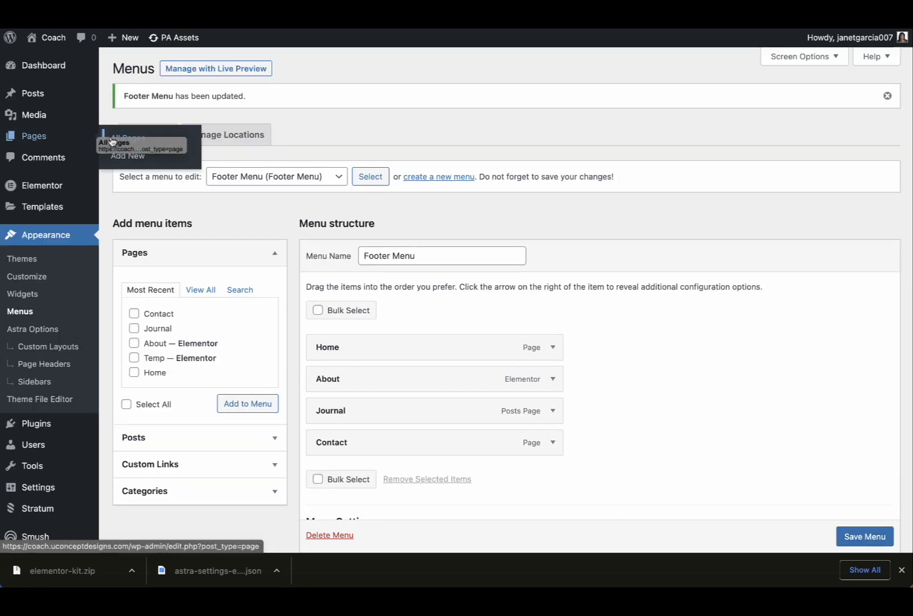
{"action": "left_click", "coordinate": [105, 137]}
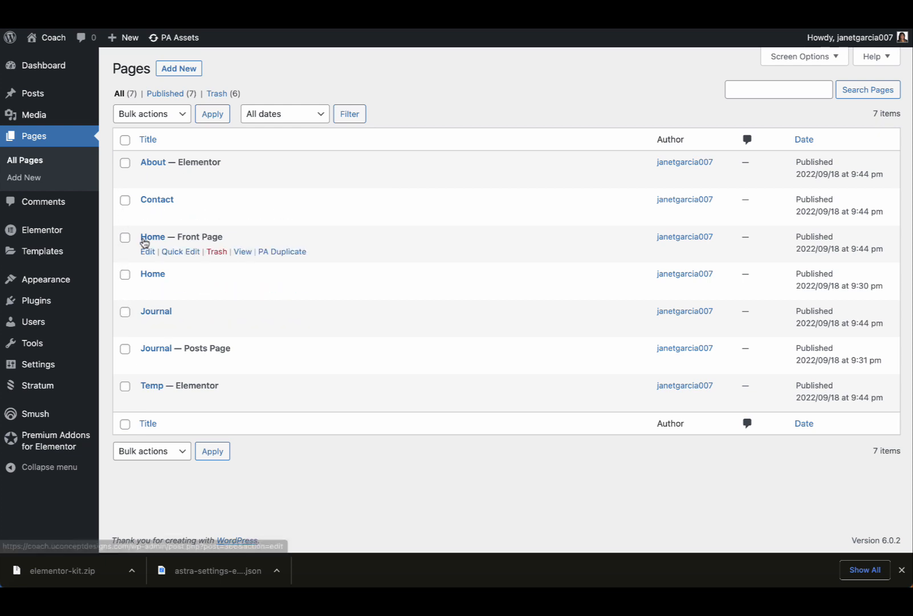
{"action": "left_click", "coordinate": [170, 73]}
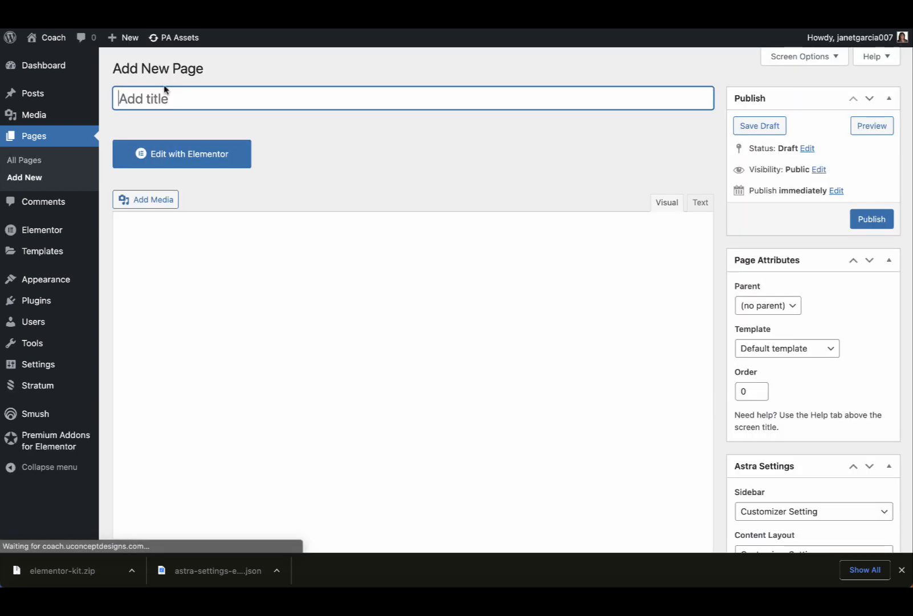
{"action": "type", "text": "Services"}
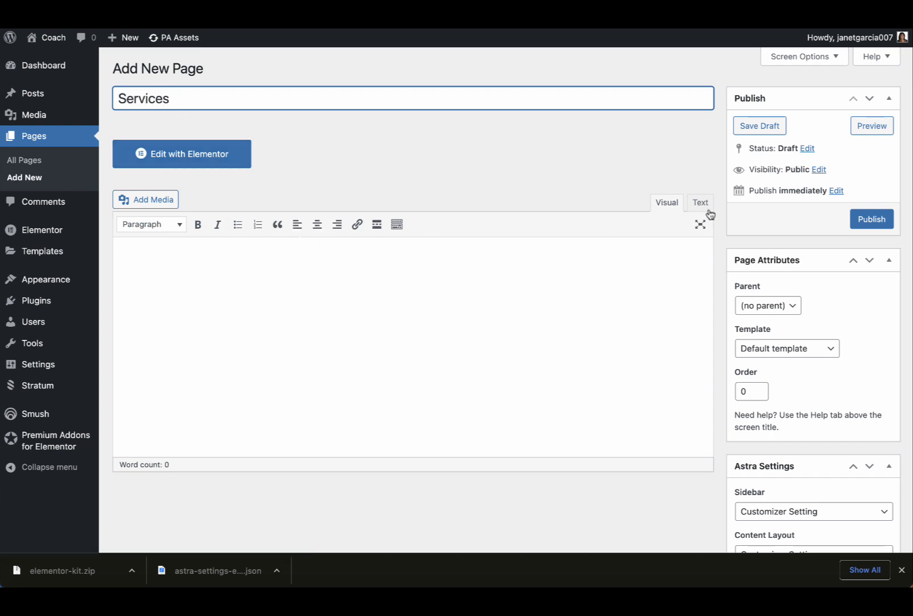
Disable the title and breadcrumb for the Services page in its Astra settings.
{"action": "scroll", "coordinate": [757, 312], "scroll_direction": "down", "scroll_amount": 5}
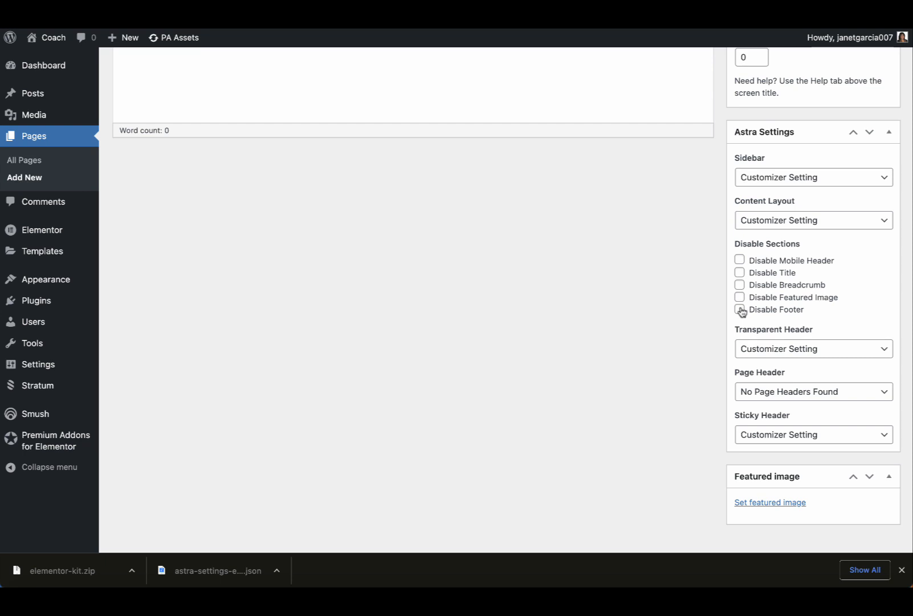
{"action": "left_click", "coordinate": [740, 273]}
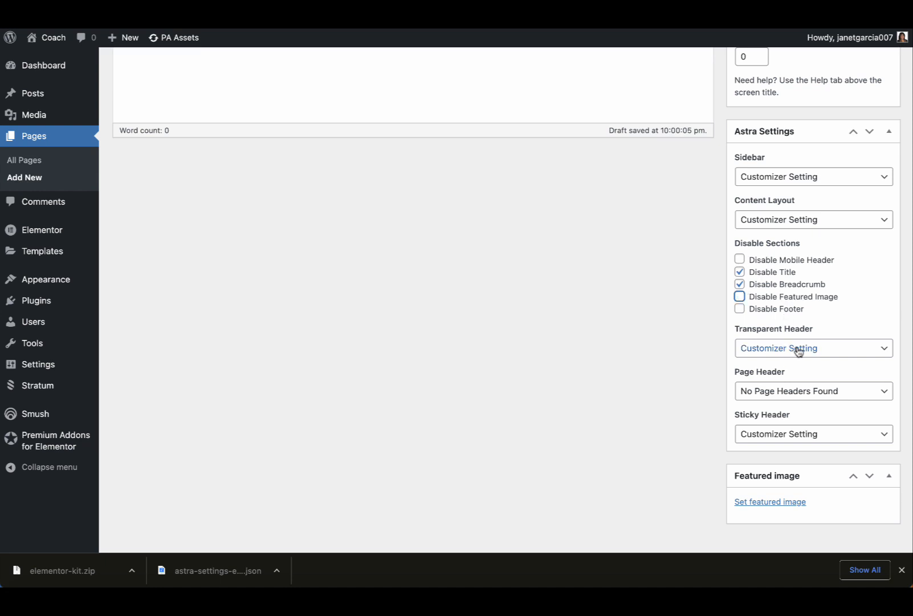
{"action": "scroll", "coordinate": [799, 351], "scroll_direction": "up", "scroll_amount": 3}
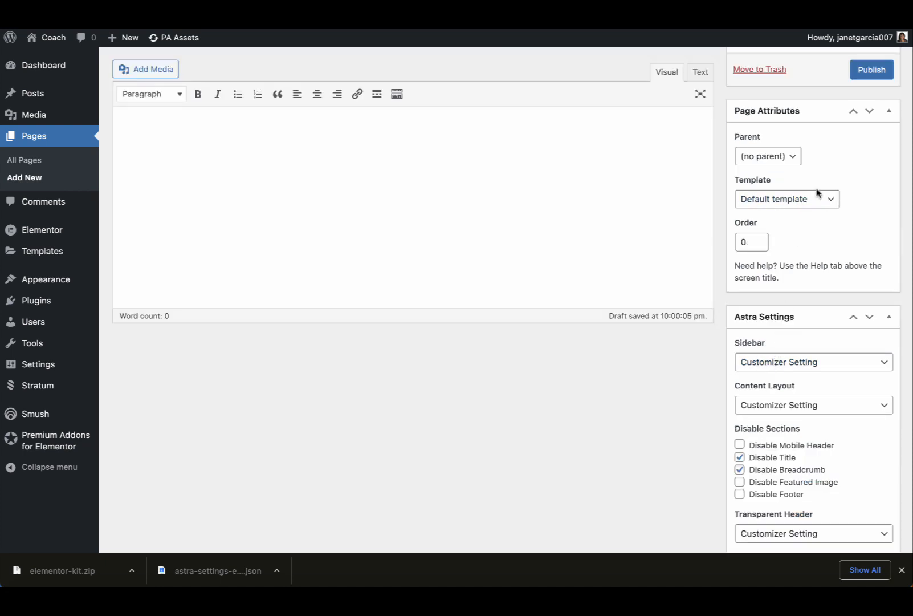
Publish the Services page.
{"action": "scroll", "coordinate": [821, 191], "scroll_direction": "up", "scroll_amount": 1}
{"action": "scroll", "coordinate": [821, 191], "scroll_direction": "up", "scroll_amount": 1}
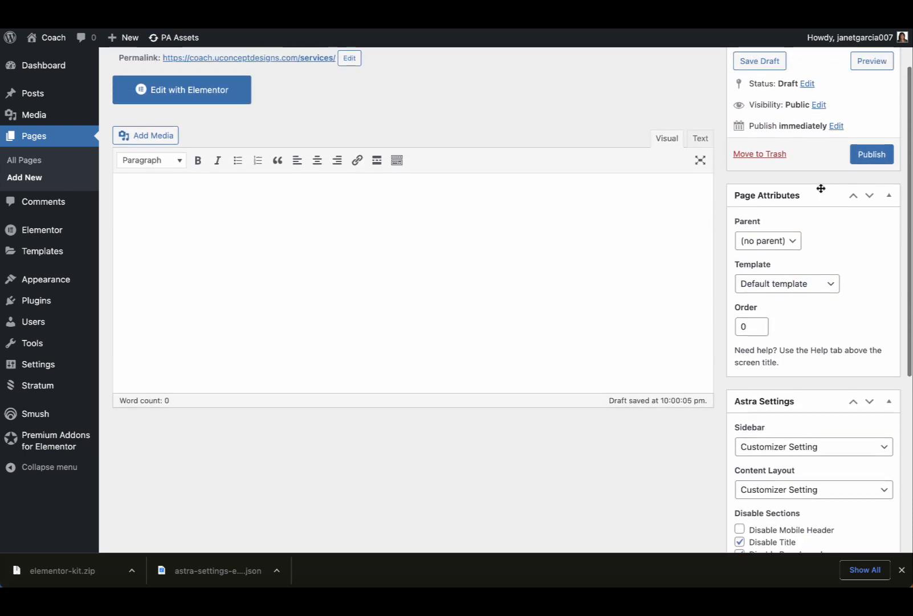
{"action": "left_click", "coordinate": [870, 158]}
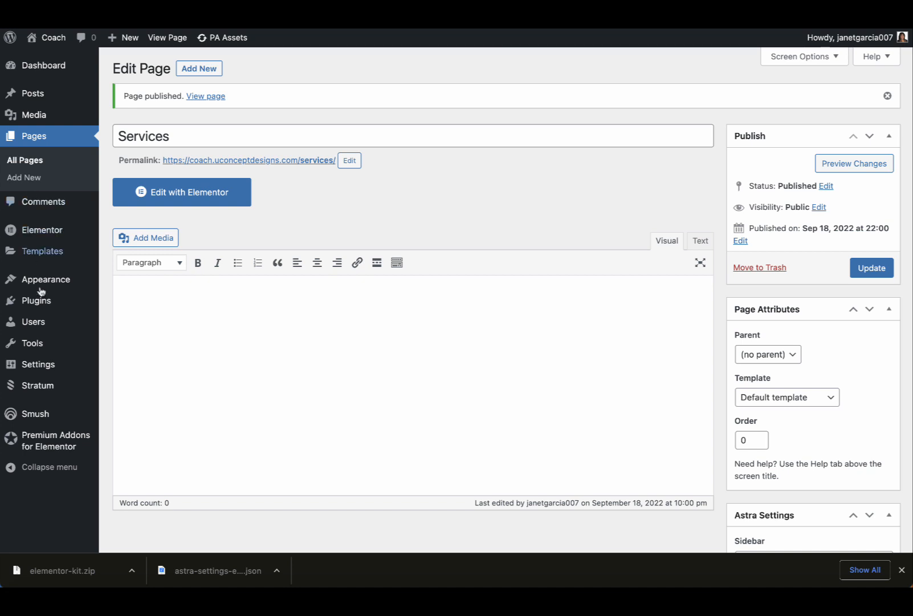
Add the Services page to the Footer Menu, place it between About and Journal, and save the menu.
{"action": "mouse_move", "coordinate": [34, 327]}
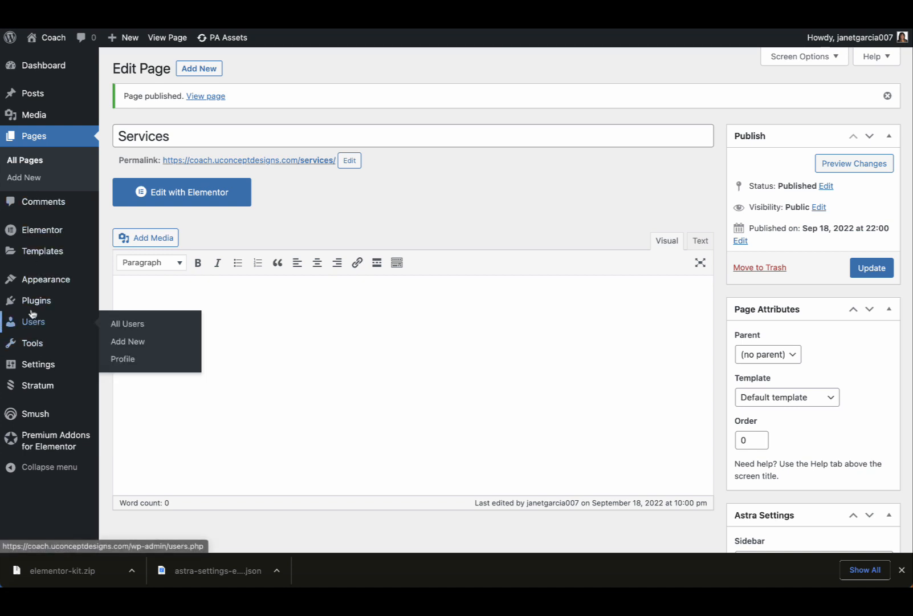
{"action": "mouse_move", "coordinate": [45, 281]}
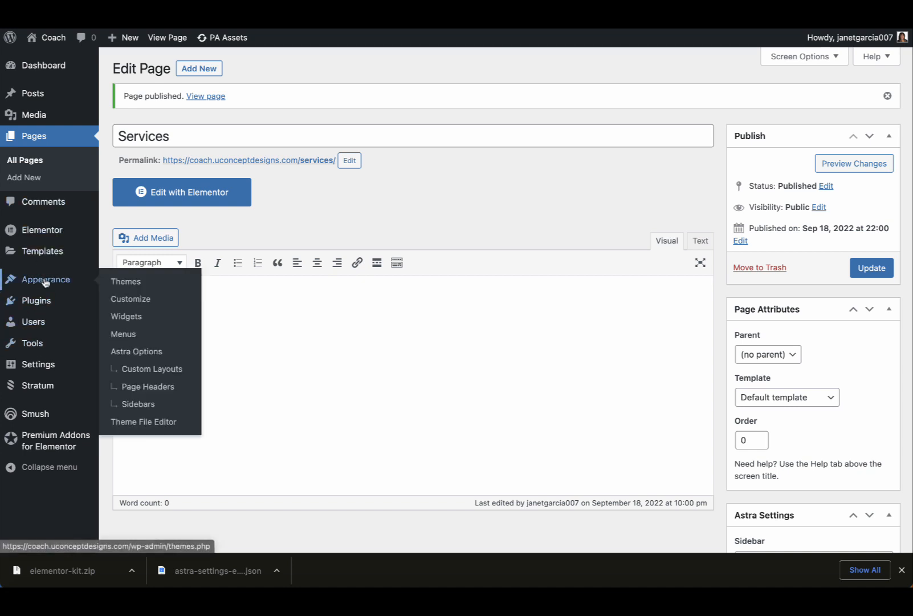
{"action": "left_click", "coordinate": [119, 334]}
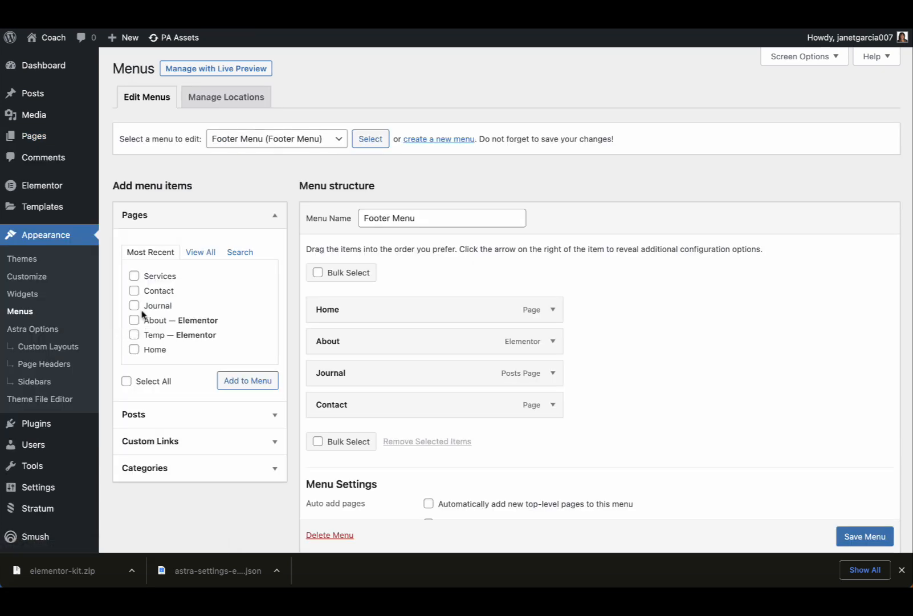
{"action": "left_click", "coordinate": [136, 277]}
{"action": "left_click", "coordinate": [246, 382]}
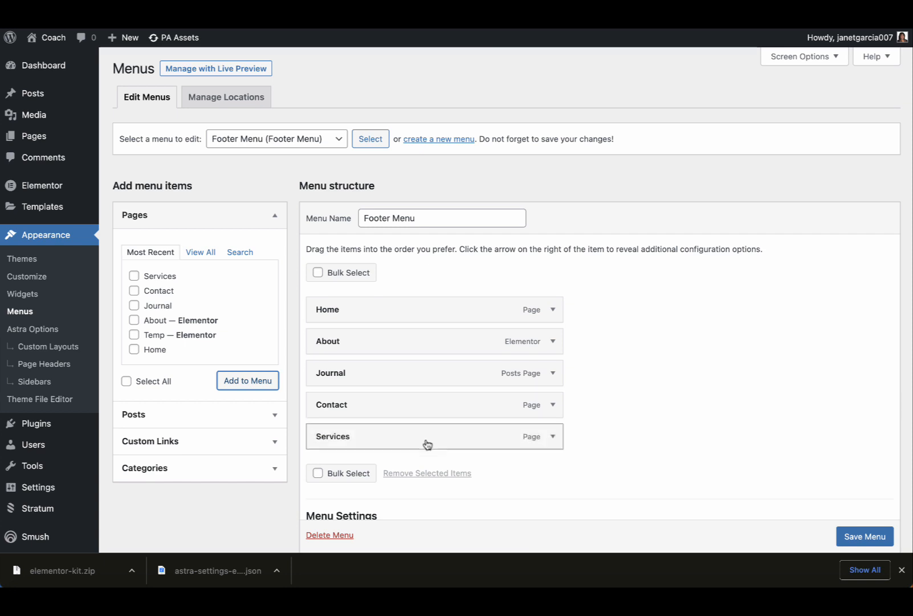
{"action": "left_click_drag", "start_coordinate": [416, 414], "coordinate": [401, 365]}
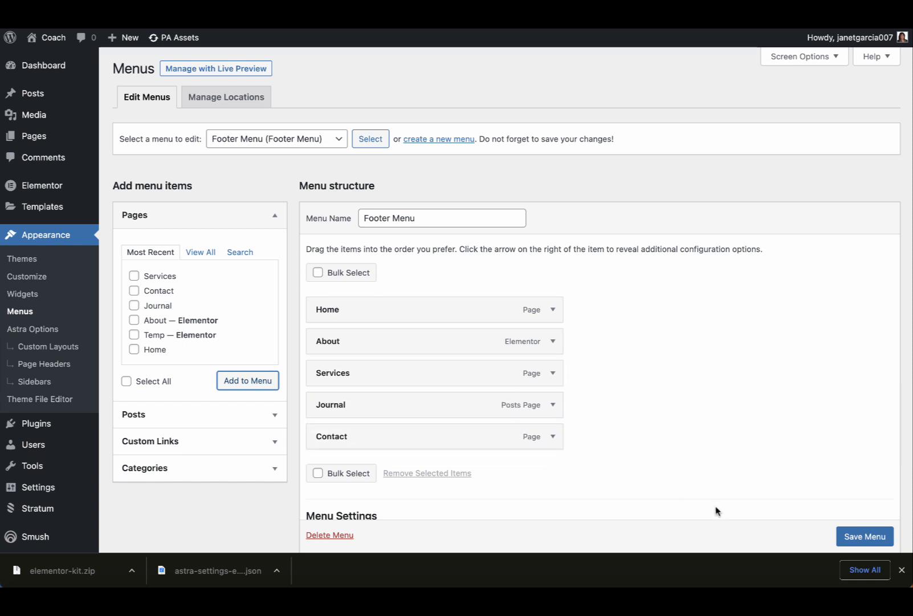
{"action": "left_click", "coordinate": [849, 536]}
{"action": "scroll", "coordinate": [849, 536], "scroll_direction": "down", "scroll_amount": 1}
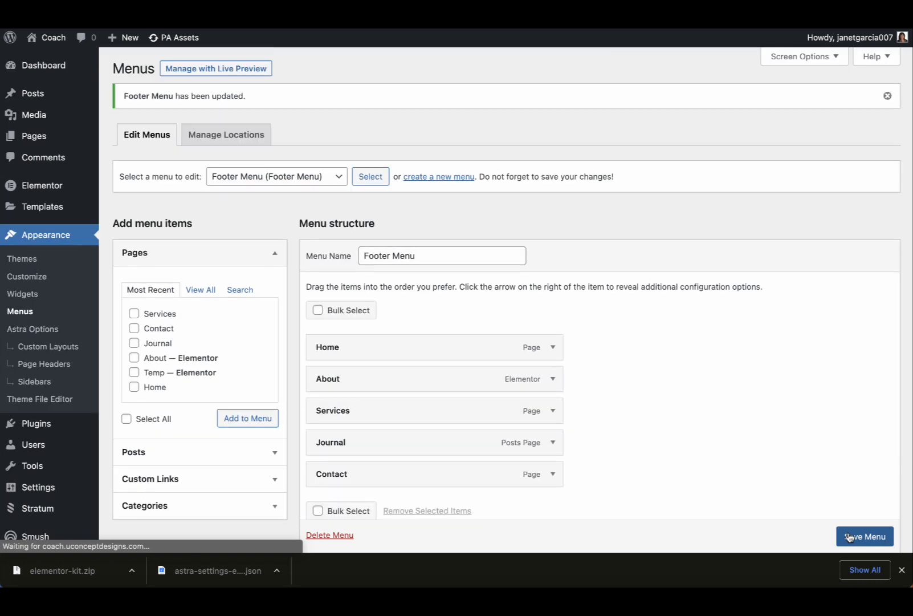
{"action": "left_click", "coordinate": [333, 180]}
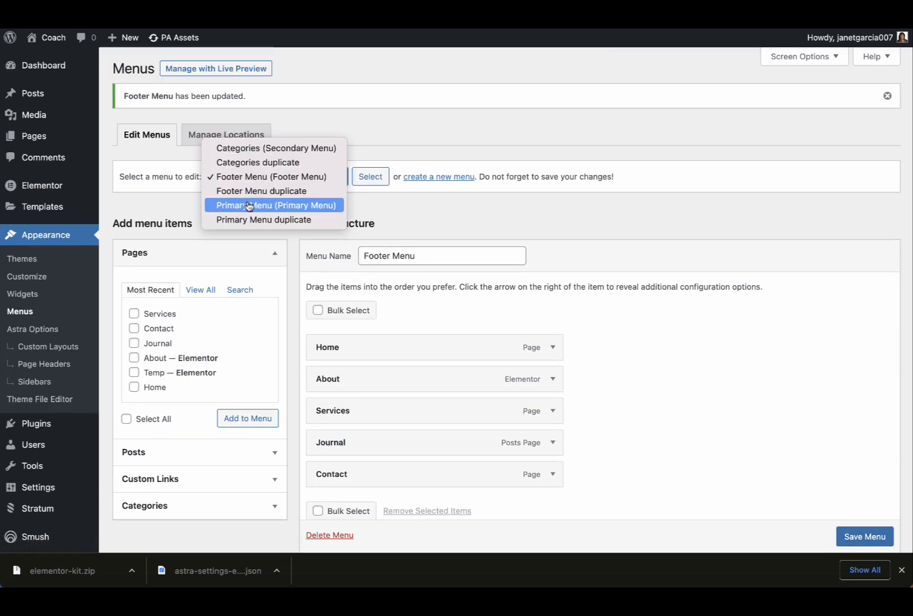
{"action": "left_click", "coordinate": [250, 205]}
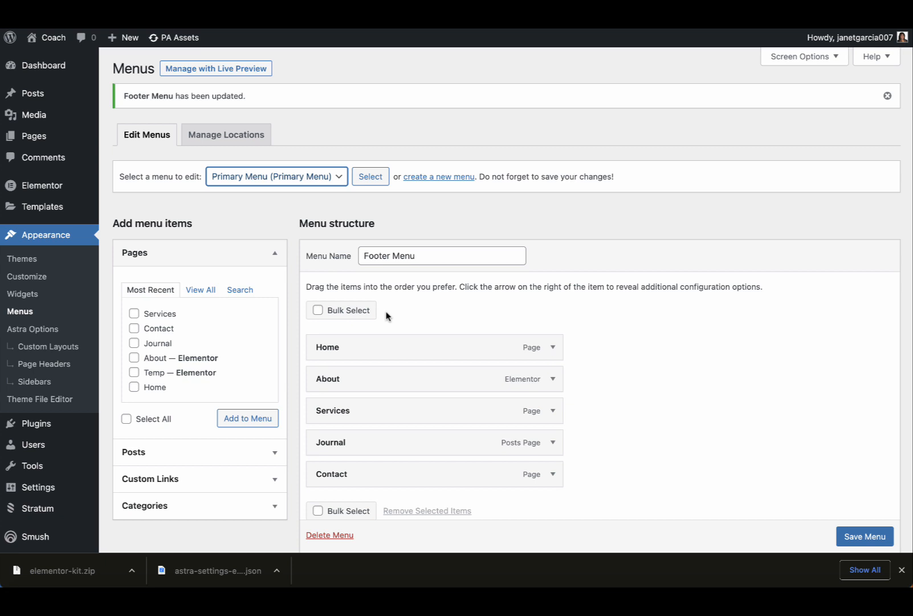
{"action": "scroll", "coordinate": [386, 316], "scroll_direction": "down", "scroll_amount": 2}
{"action": "scroll", "coordinate": [387, 316], "scroll_direction": "down", "scroll_amount": 1}
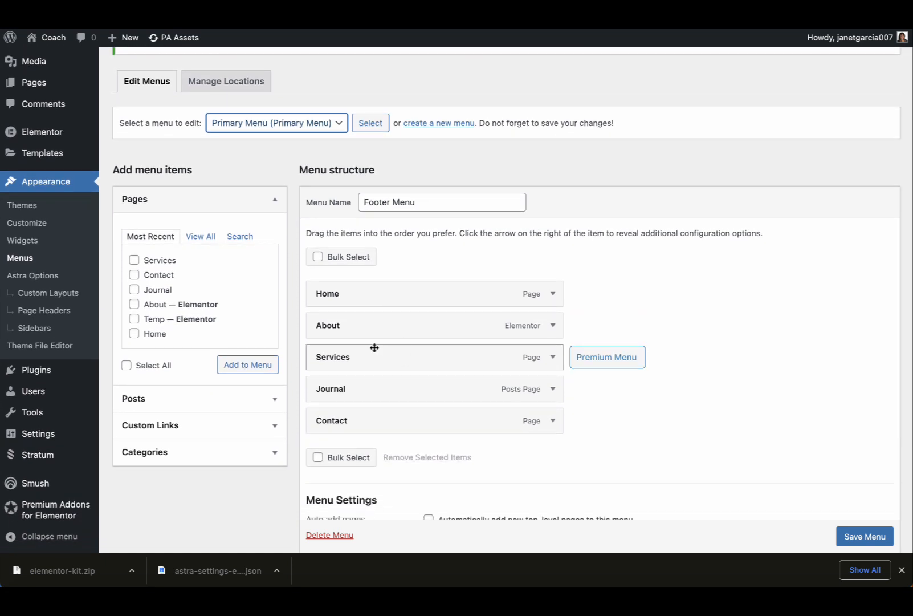
{"action": "scroll", "coordinate": [396, 269], "scroll_direction": "up", "scroll_amount": 2}
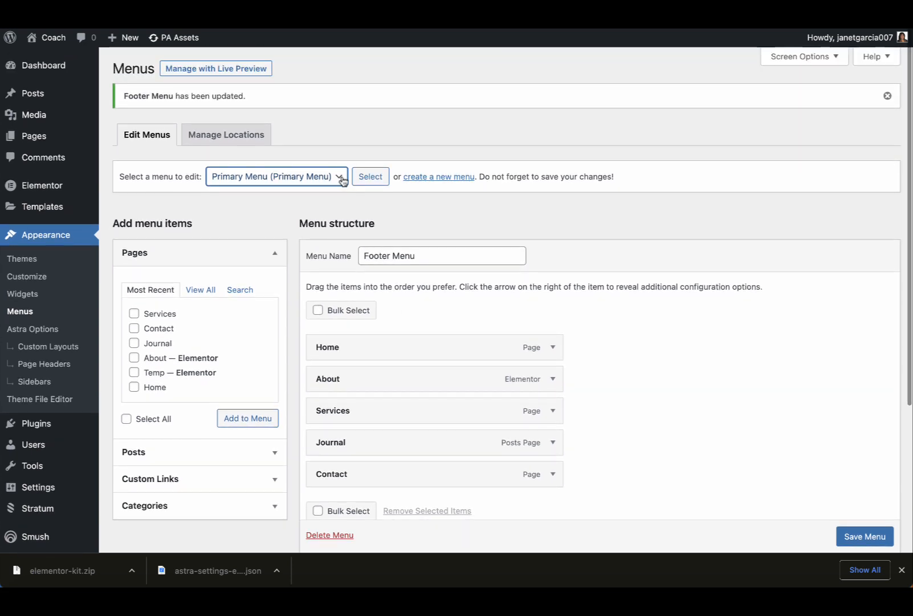
Load the Categories duplicate menu for editing and permanently delete it.
{"action": "left_click", "coordinate": [340, 178]}
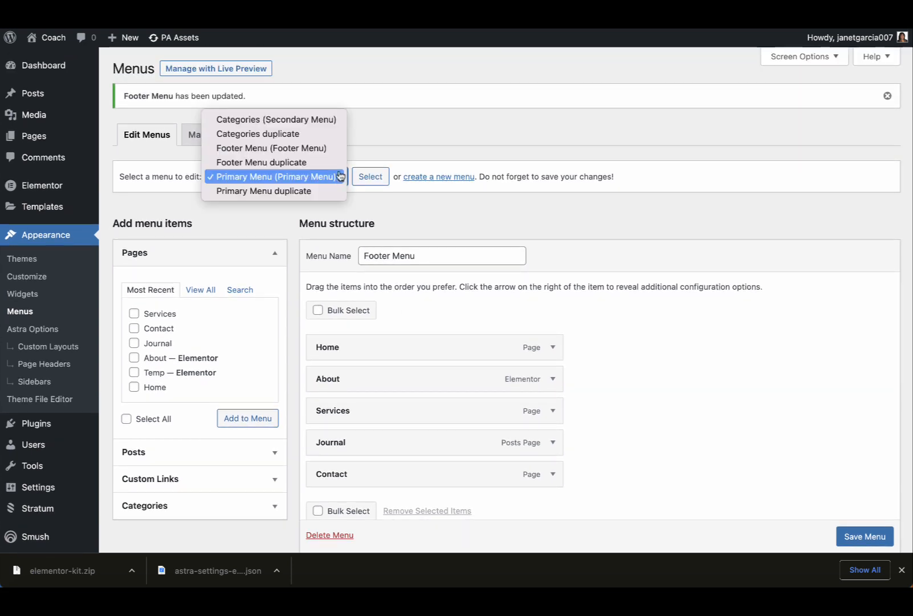
{"action": "left_click", "coordinate": [298, 137]}
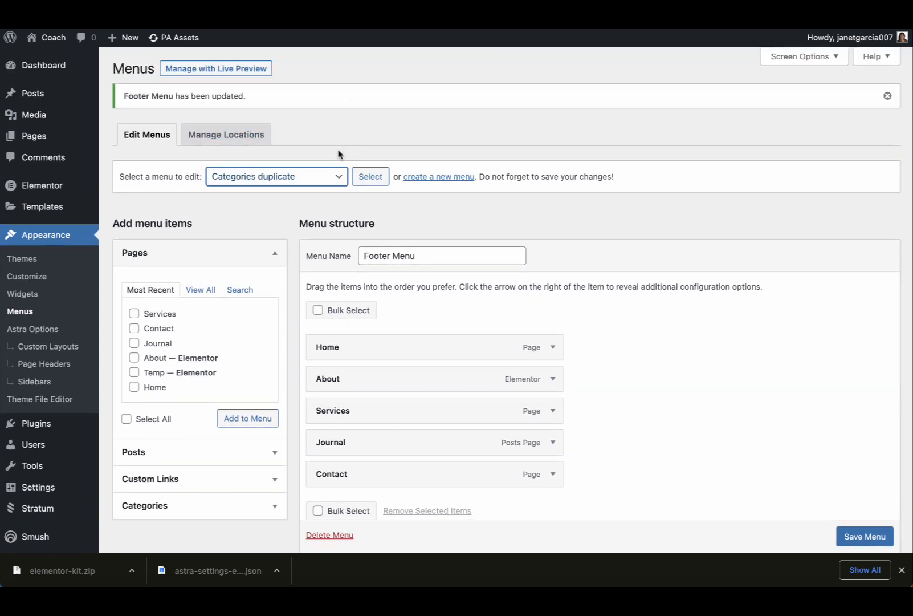
{"action": "left_click", "coordinate": [370, 178]}
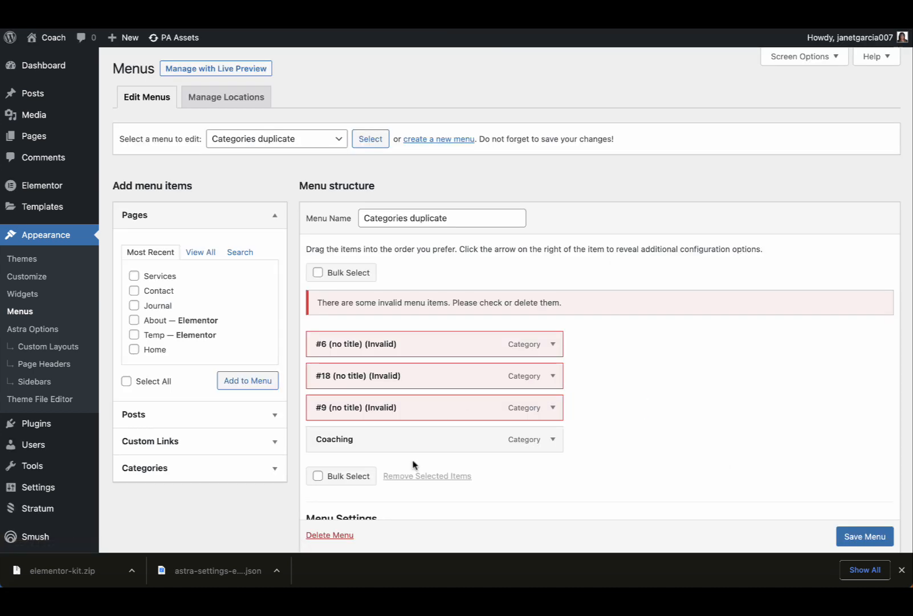
{"action": "scroll", "coordinate": [337, 534], "scroll_direction": "down", "scroll_amount": 1}
{"action": "left_click", "coordinate": [336, 534]}
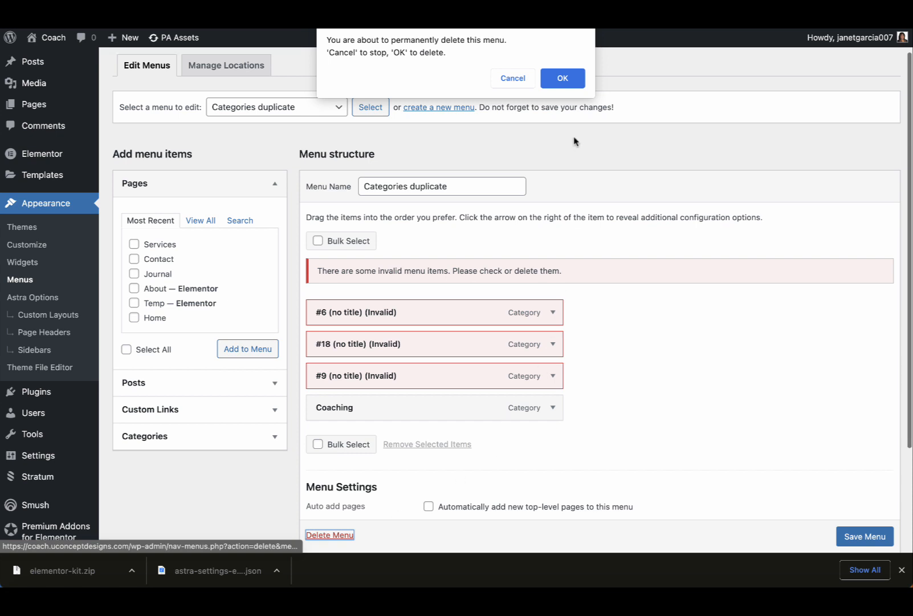
{"action": "left_click", "coordinate": [562, 78]}
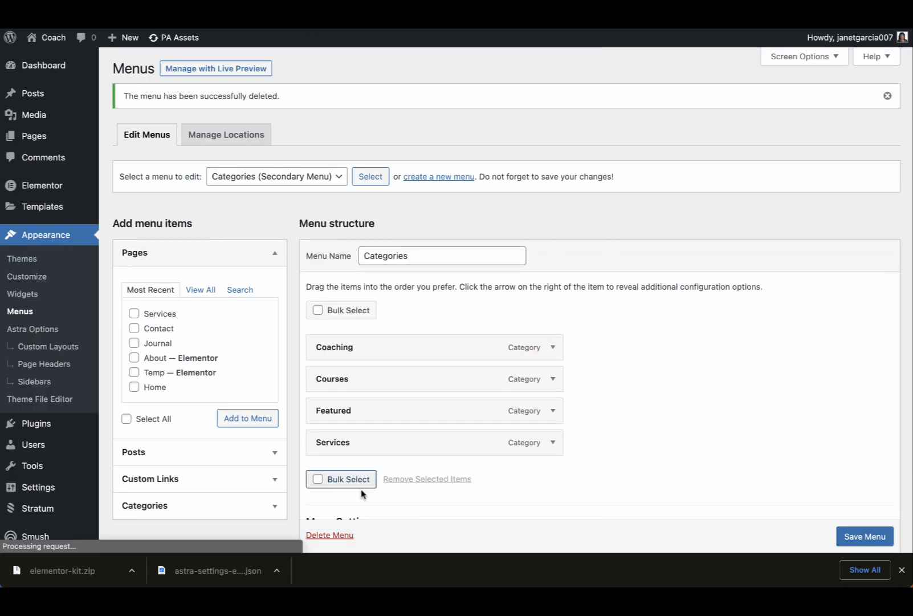
Try to delete the Footer Menu duplicate while the Categories menu is still loaded in the editor.
{"action": "left_click", "coordinate": [334, 178]}
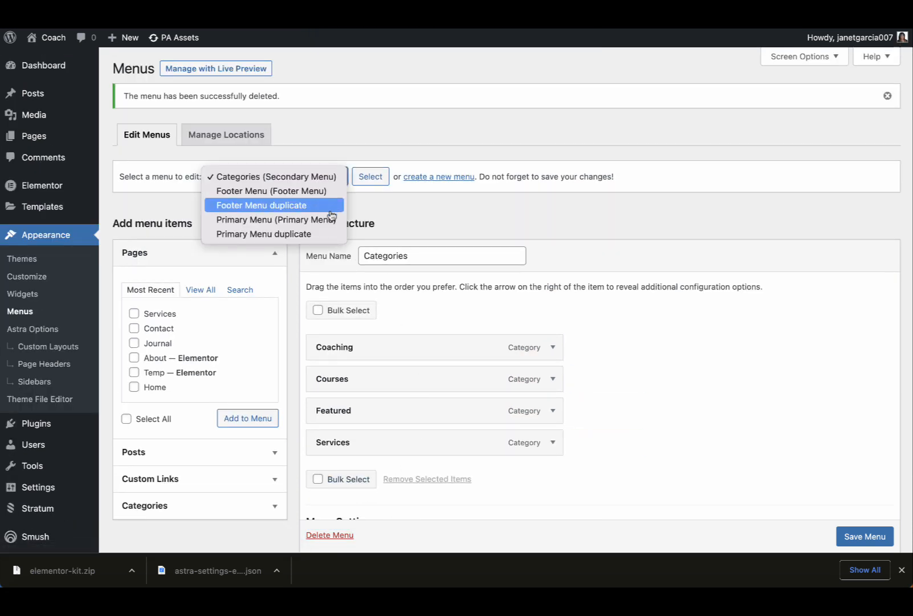
{"action": "left_click", "coordinate": [288, 205]}
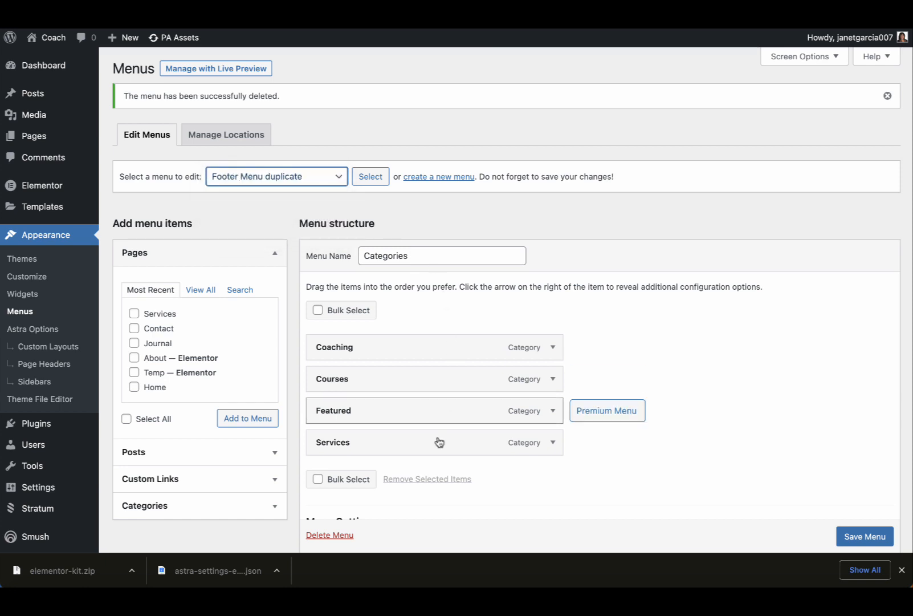
{"action": "scroll", "coordinate": [325, 539], "scroll_direction": "down", "scroll_amount": 1}
{"action": "left_click", "coordinate": [330, 535]}
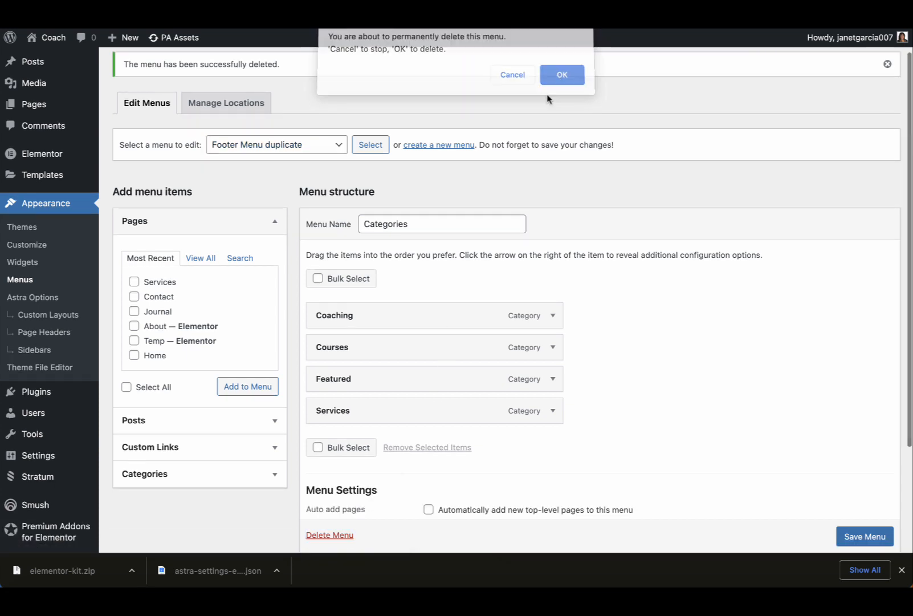
{"action": "left_click", "coordinate": [553, 78]}
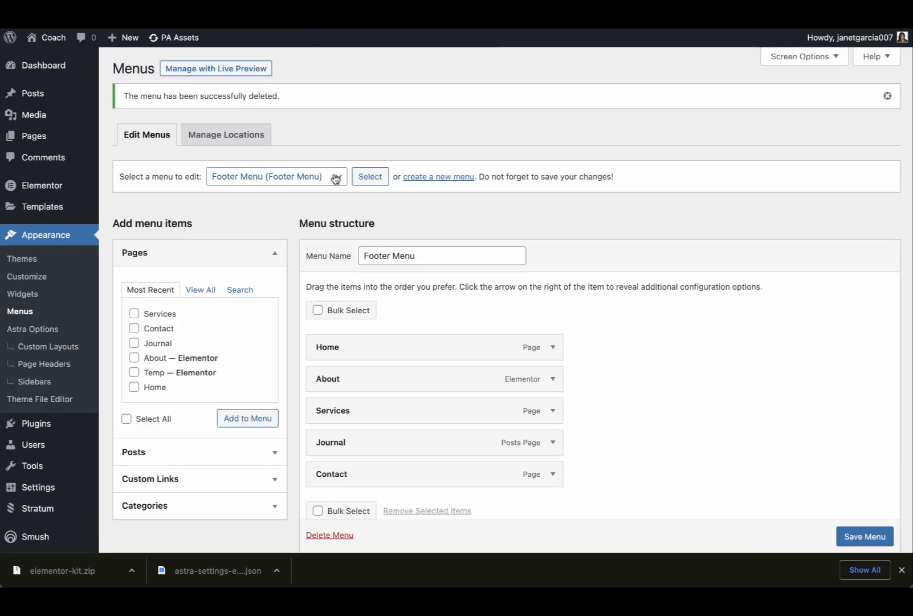
Try again to delete the Footer Menu duplicate while the original Footer Menu is still loaded in the editor.
{"action": "left_click", "coordinate": [336, 179]}
{"action": "left_click", "coordinate": [307, 193]}
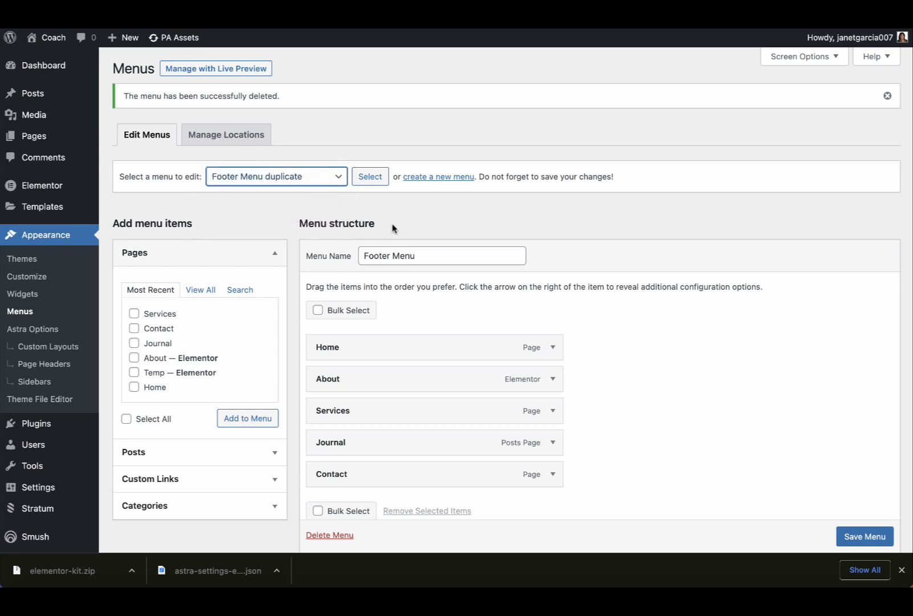
{"action": "left_click", "coordinate": [331, 535]}
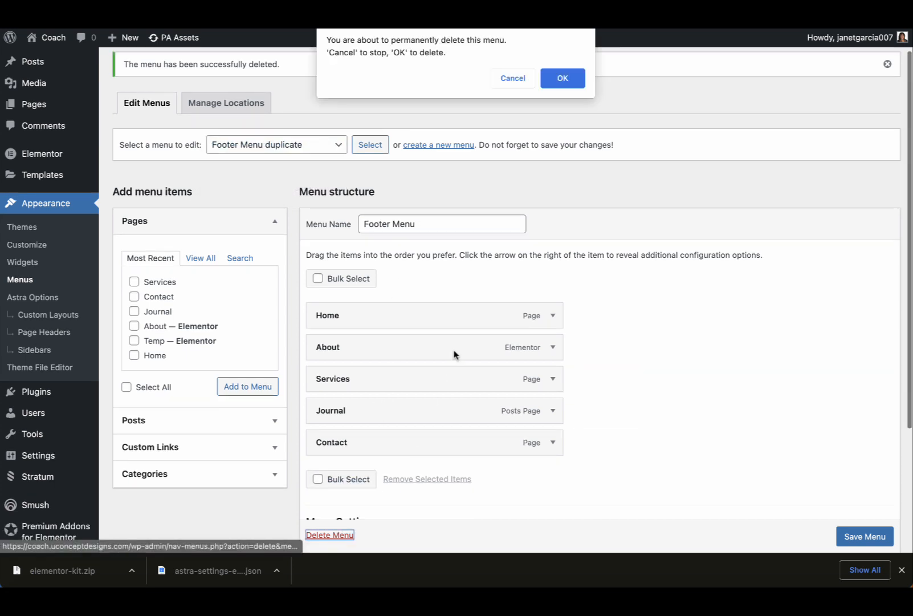
{"action": "left_click", "coordinate": [557, 84]}
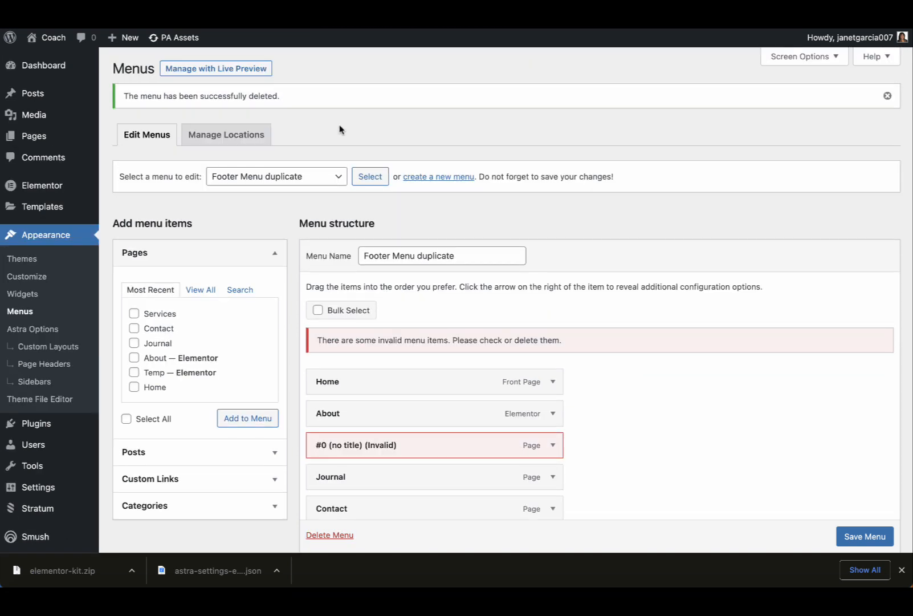
Load the Primary Menu duplicate for editing and permanently delete it.
{"action": "left_click", "coordinate": [341, 176]}
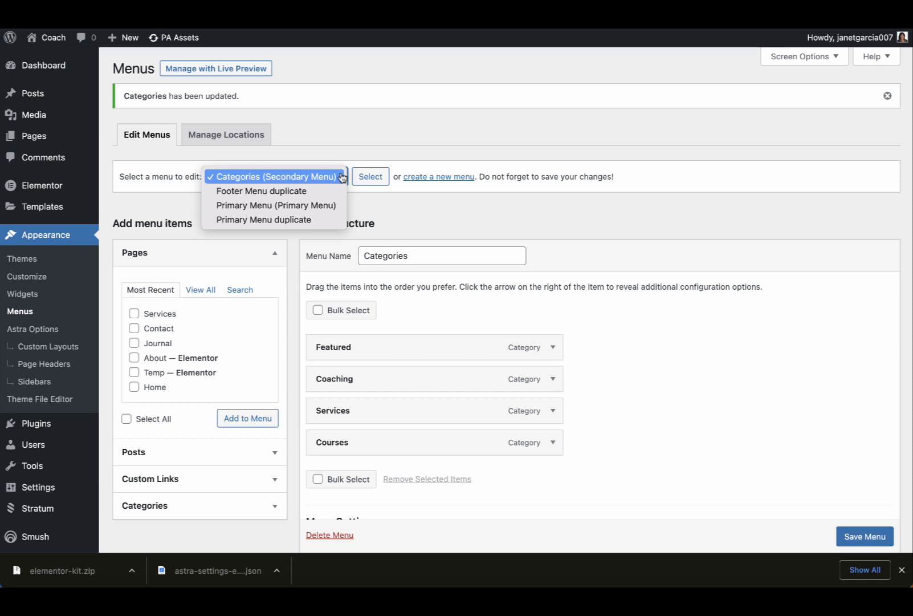
{"action": "left_click", "coordinate": [302, 220]}
{"action": "left_click", "coordinate": [369, 177]}
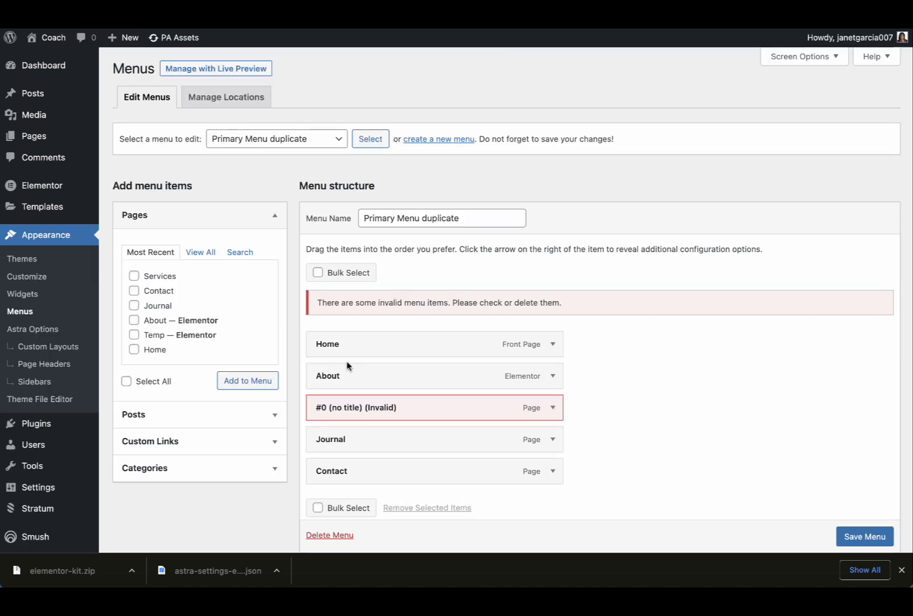
{"action": "left_click", "coordinate": [330, 535]}
{"action": "left_click", "coordinate": [561, 80]}
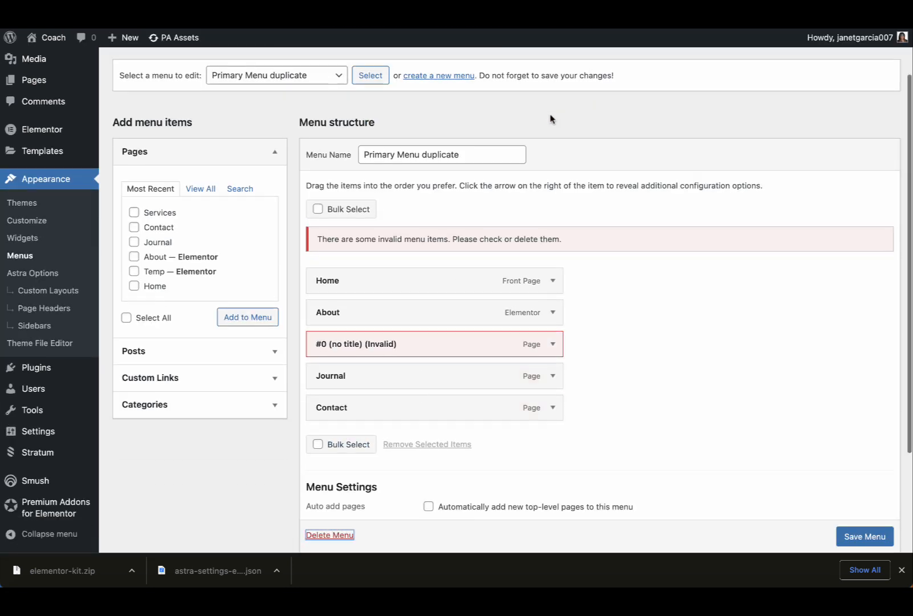
Load the Footer Menu duplicate for editing, rename it Footer Menu and save it.
{"action": "left_click", "coordinate": [340, 176]}
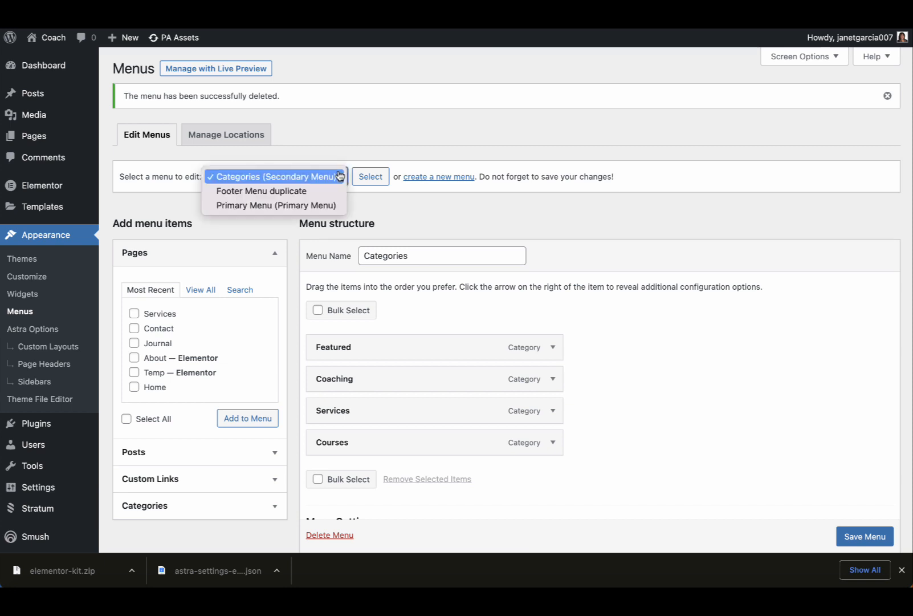
{"action": "left_click", "coordinate": [340, 175]}
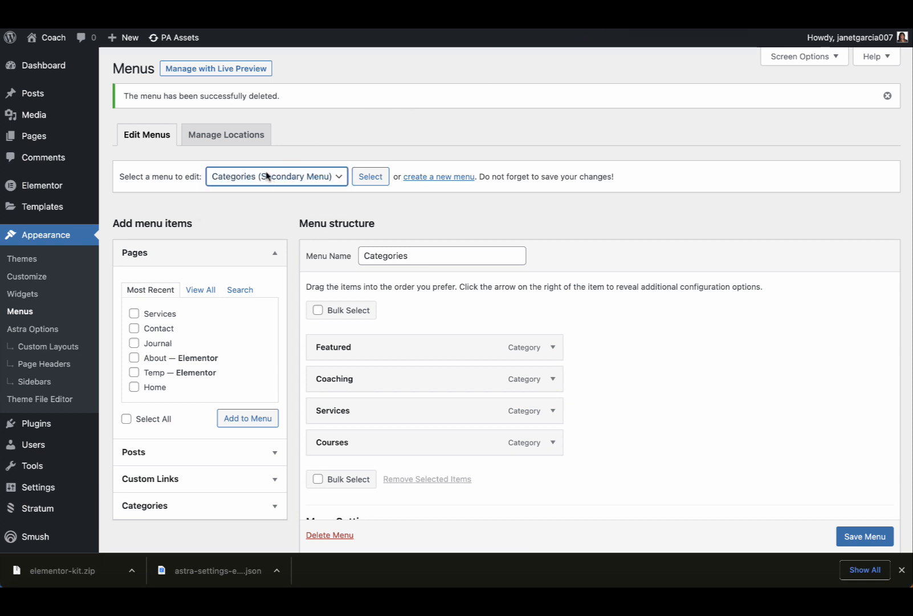
{"action": "left_click", "coordinate": [312, 177]}
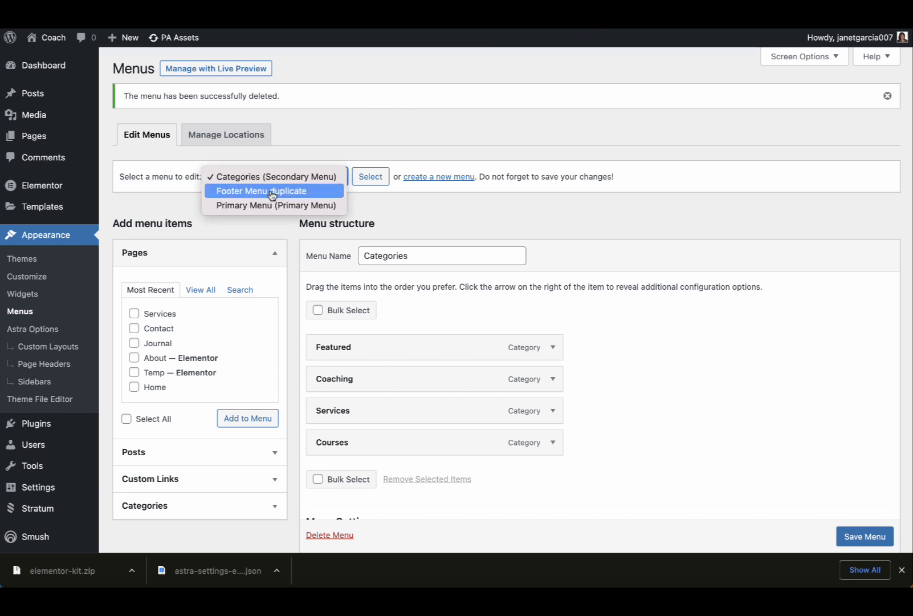
{"action": "left_click", "coordinate": [271, 194]}
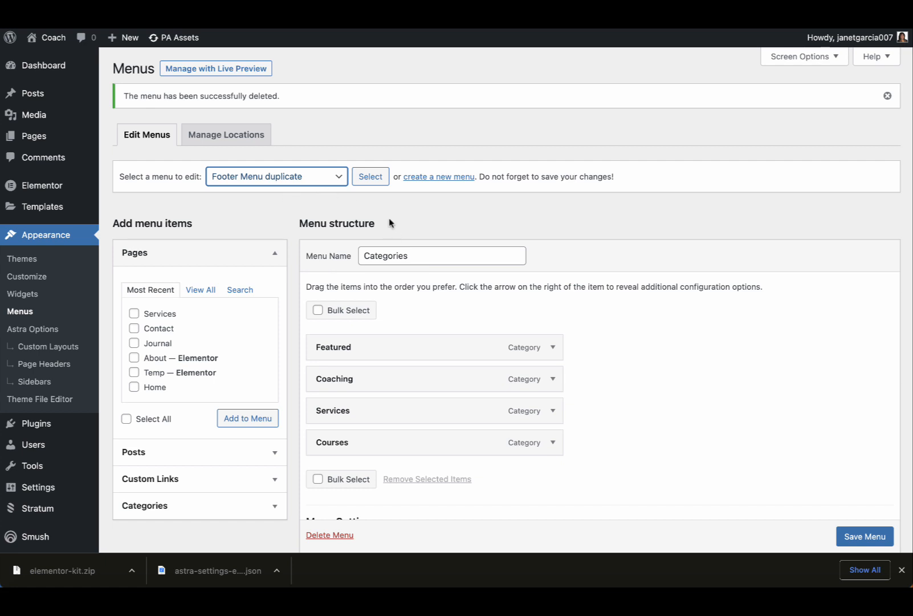
{"action": "left_click", "coordinate": [375, 178]}
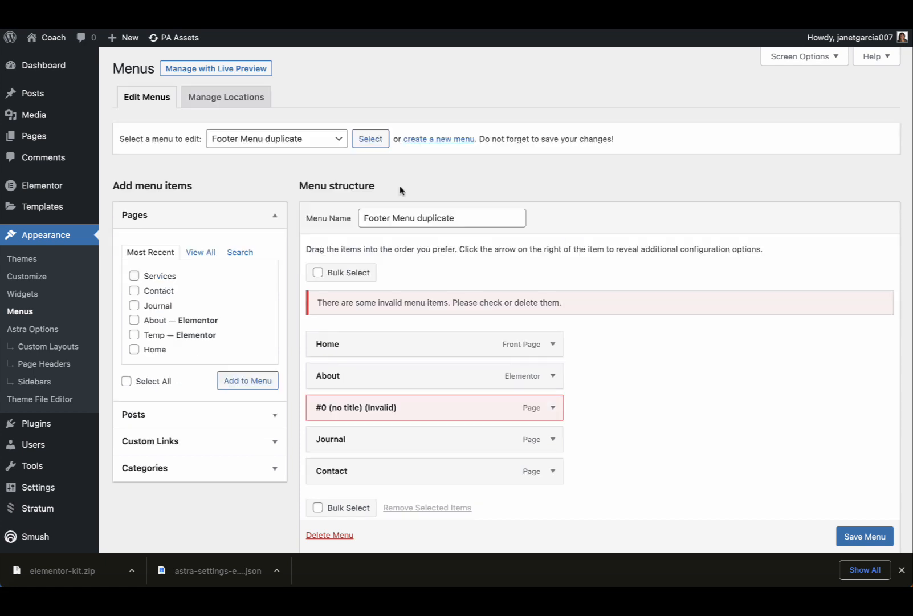
{"action": "left_click_drag", "start_coordinate": [463, 220], "coordinate": [413, 220]}
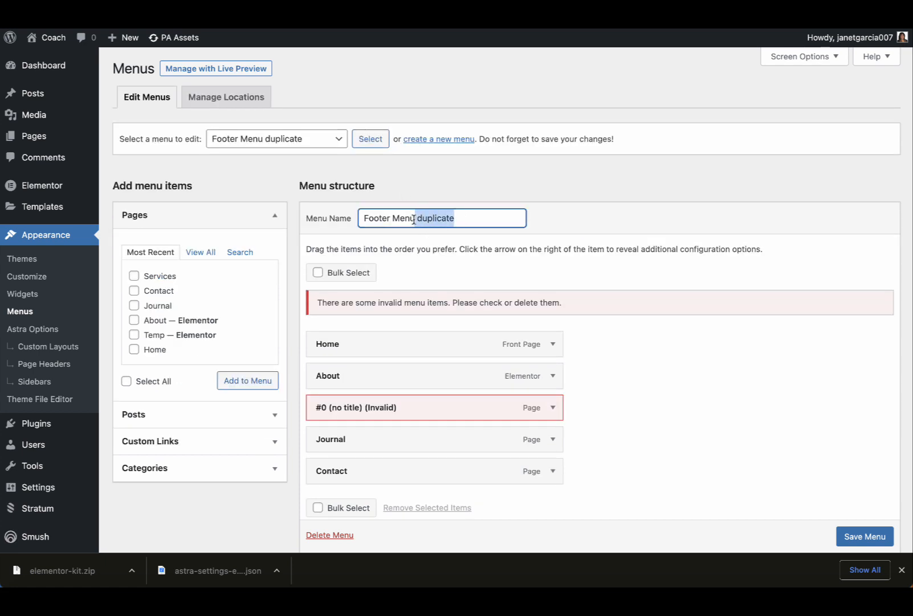
{"action": "key", "text": "BackSpace"}
{"action": "scroll", "coordinate": [423, 201], "scroll_direction": "down", "scroll_amount": 1}
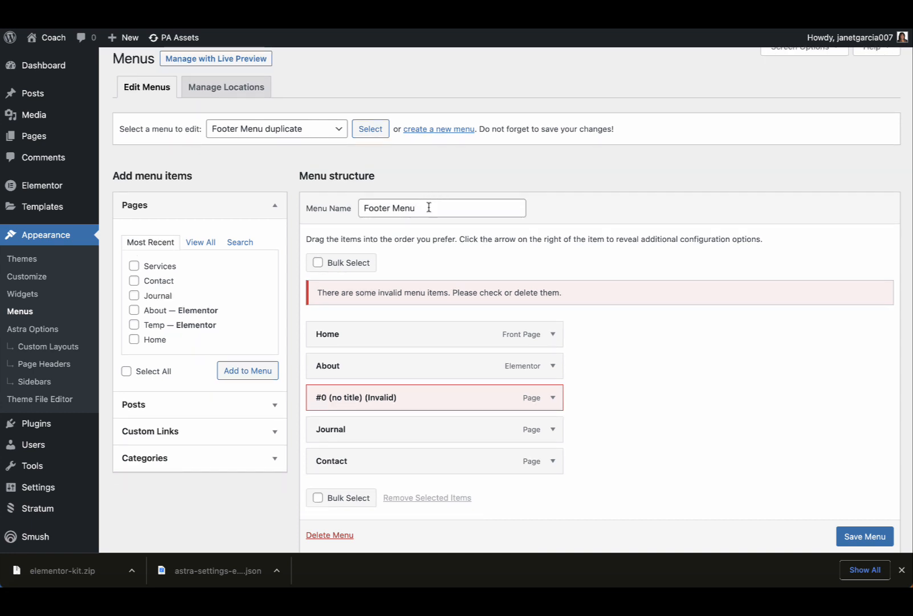
{"action": "left_click", "coordinate": [863, 536]}
{"action": "scroll", "coordinate": [822, 510], "scroll_direction": "down", "scroll_amount": 1}
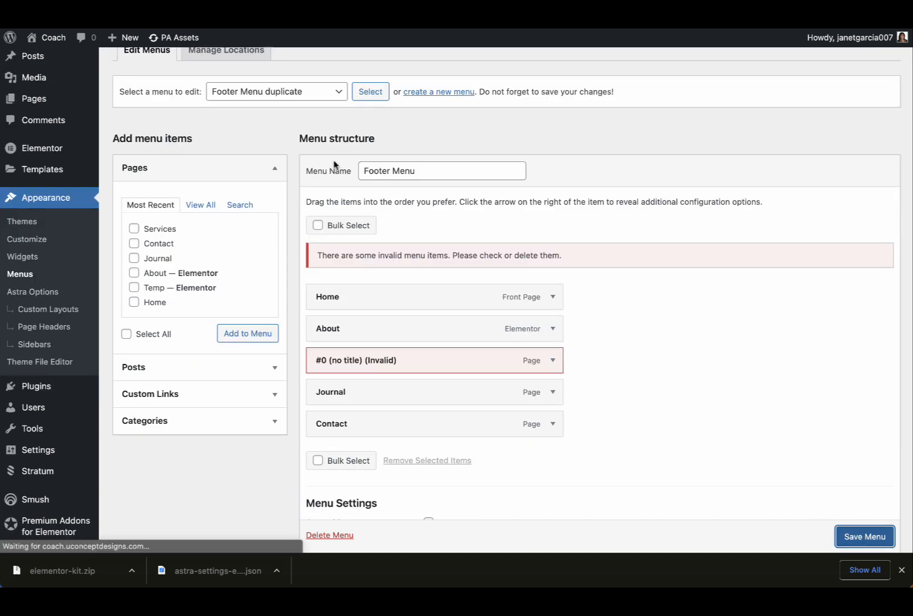
Remove the invalid untitled item from the Footer Menu and add the Services page between About and Journal.
{"action": "scroll", "coordinate": [379, 301], "scroll_direction": "down", "scroll_amount": 5}
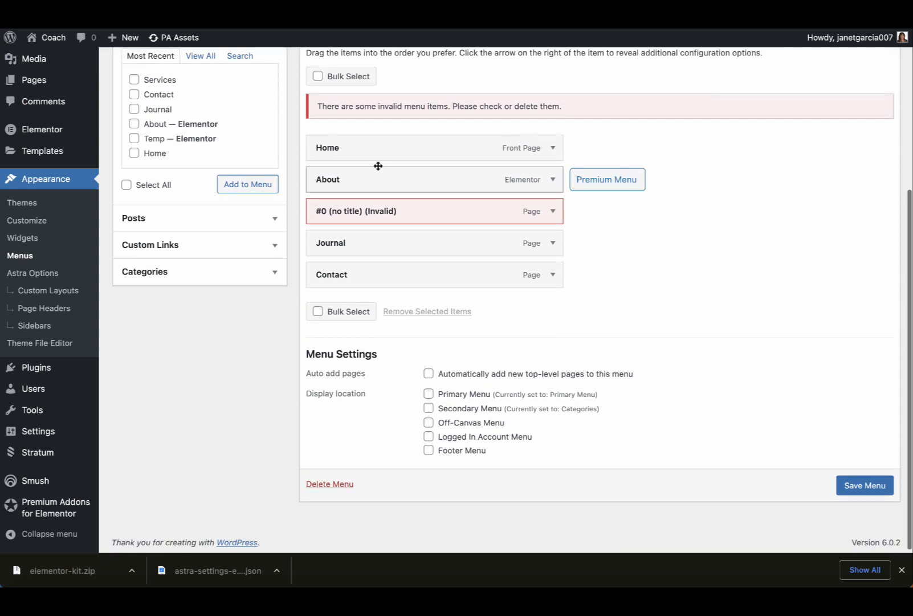
{"action": "left_click", "coordinate": [551, 212]}
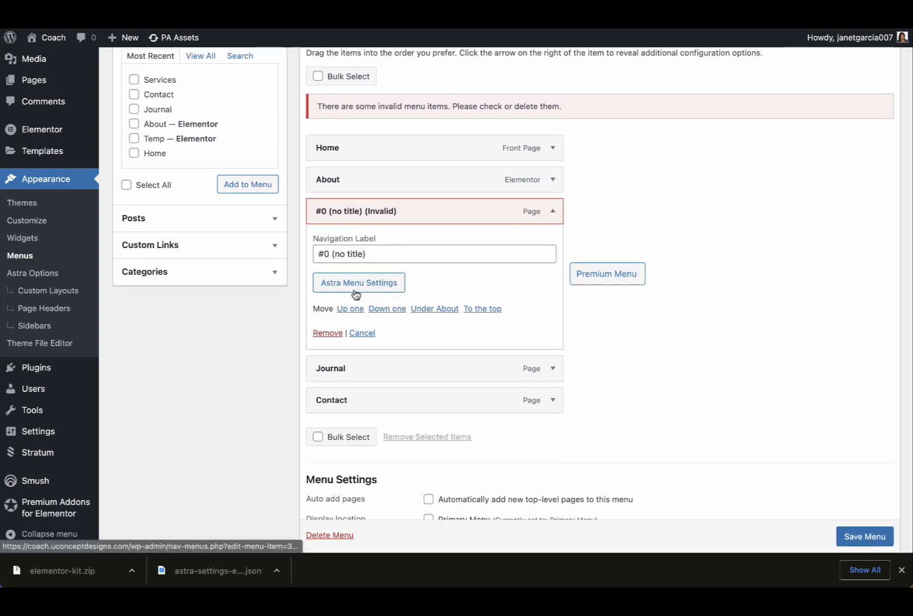
{"action": "left_click", "coordinate": [336, 333]}
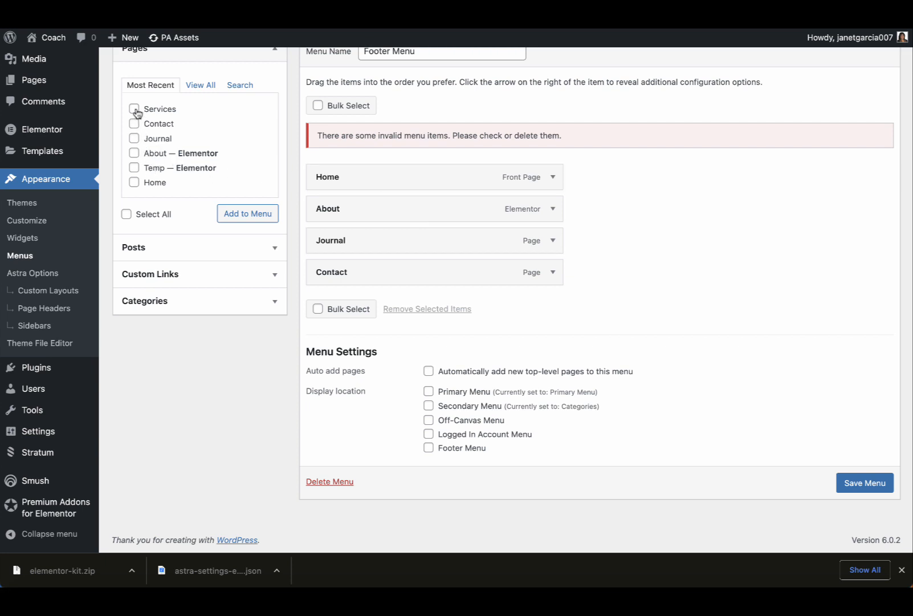
{"action": "left_click", "coordinate": [134, 109]}
{"action": "left_click", "coordinate": [242, 213]}
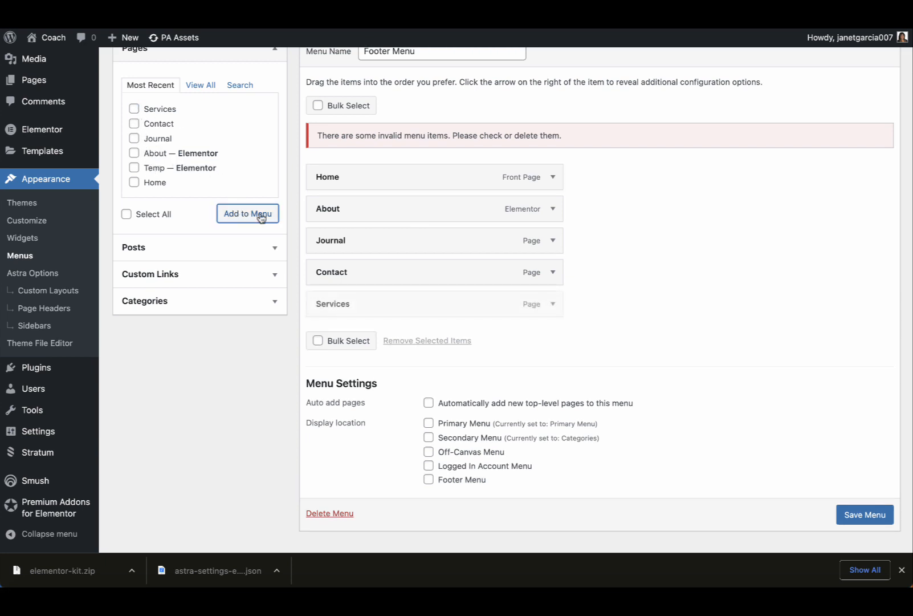
{"action": "left_click_drag", "start_coordinate": [413, 297], "coordinate": [414, 245]}
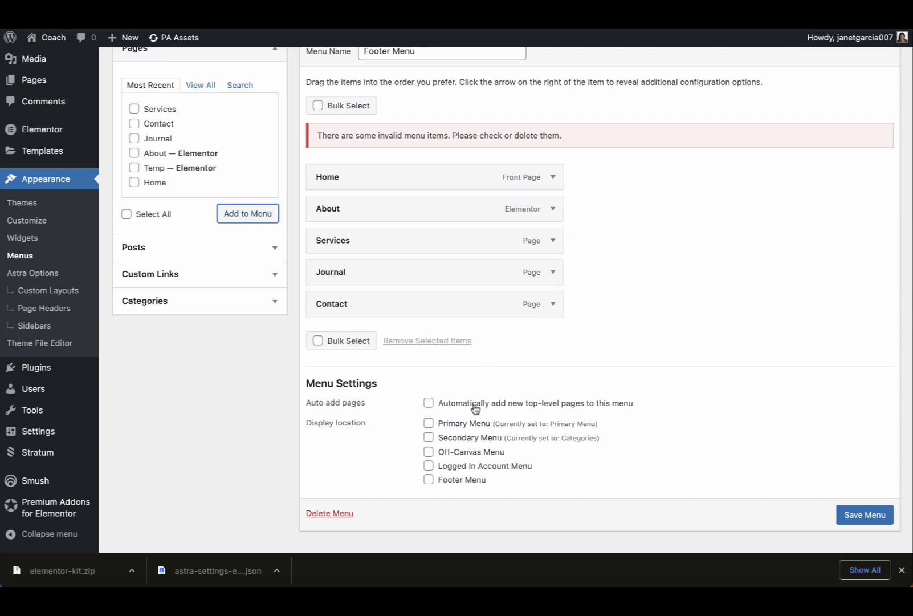
Assign the menu to the Footer Menu display location and save it.
{"action": "scroll", "coordinate": [456, 413], "scroll_direction": "up", "scroll_amount": 2}
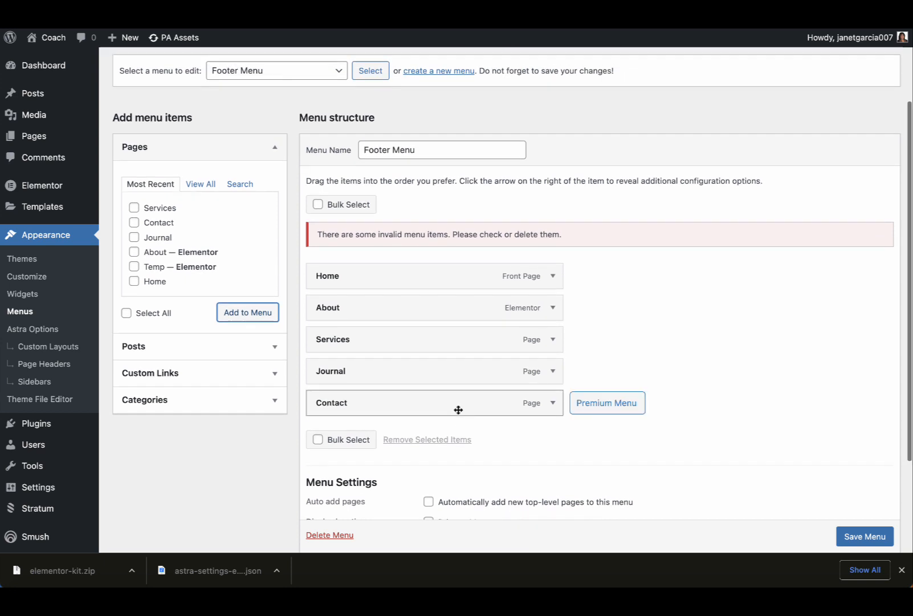
{"action": "scroll", "coordinate": [459, 412], "scroll_direction": "down", "scroll_amount": 3}
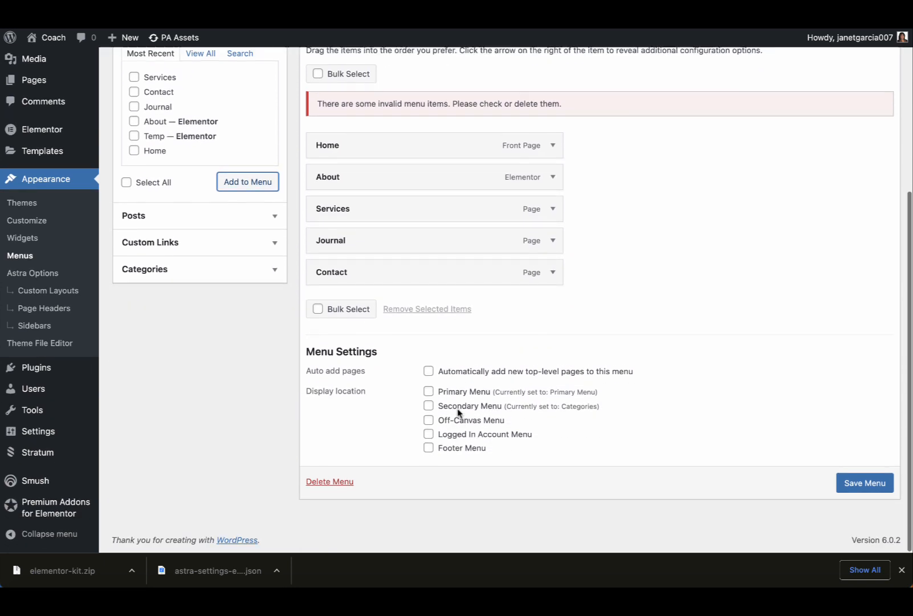
{"action": "left_click", "coordinate": [429, 447]}
{"action": "left_click", "coordinate": [860, 485]}
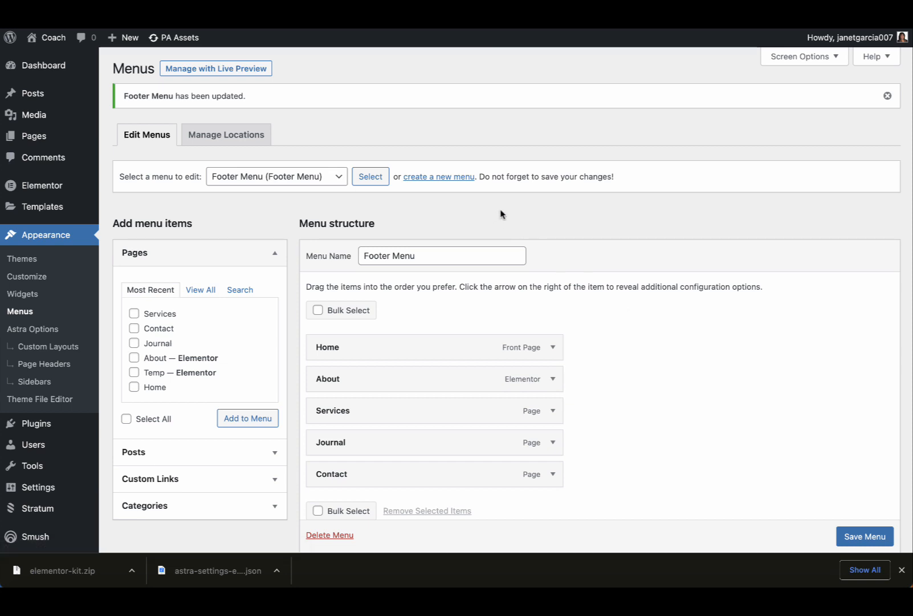
Load the Primary Menu for editing, add the Services page between About and Journal, and save the menu.
{"action": "left_click", "coordinate": [338, 177]}
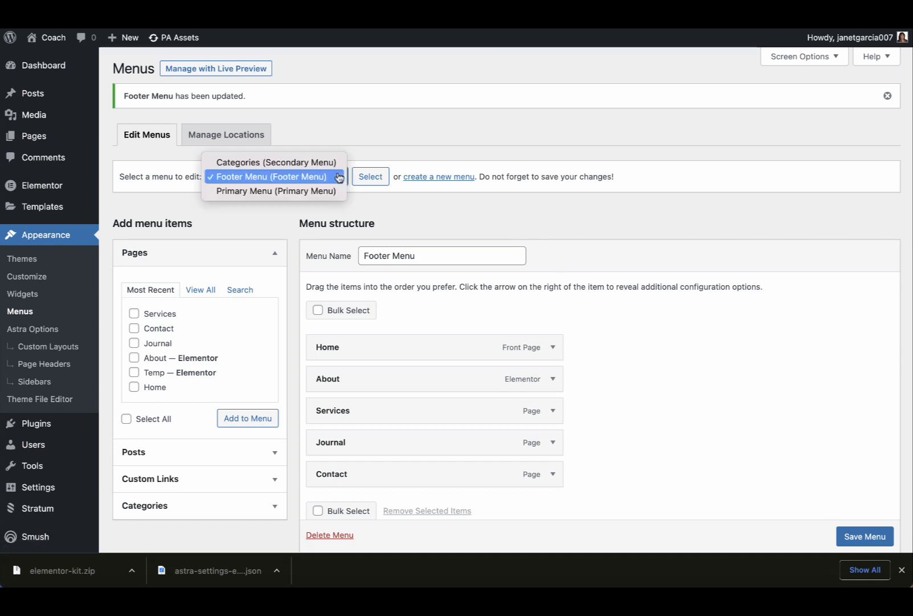
{"action": "left_click", "coordinate": [300, 191]}
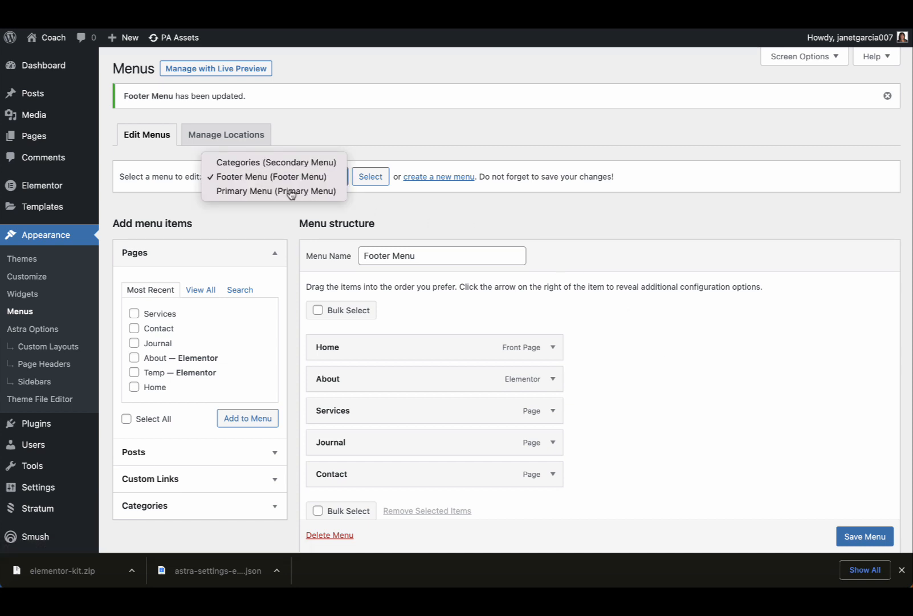
{"action": "left_click", "coordinate": [368, 182]}
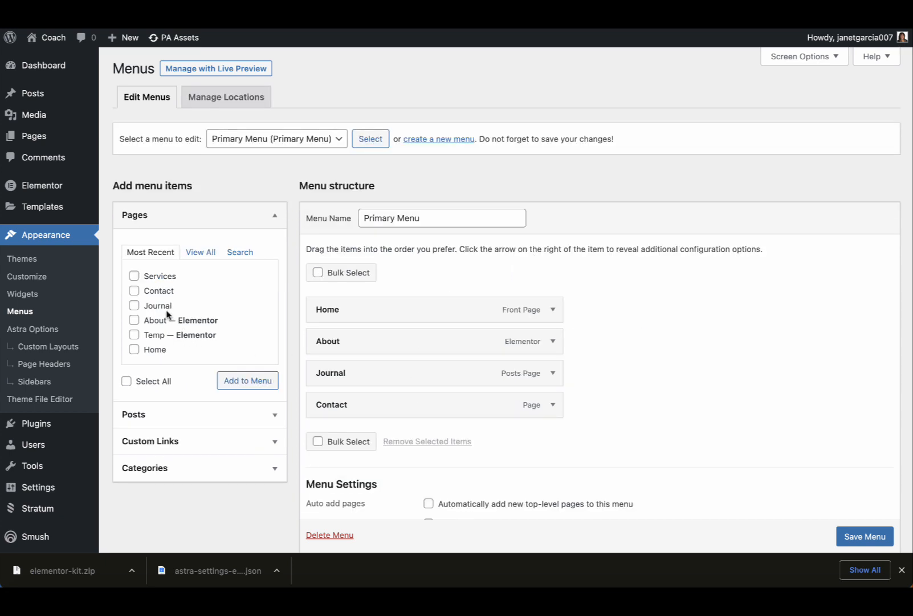
{"action": "left_click", "coordinate": [244, 382]}
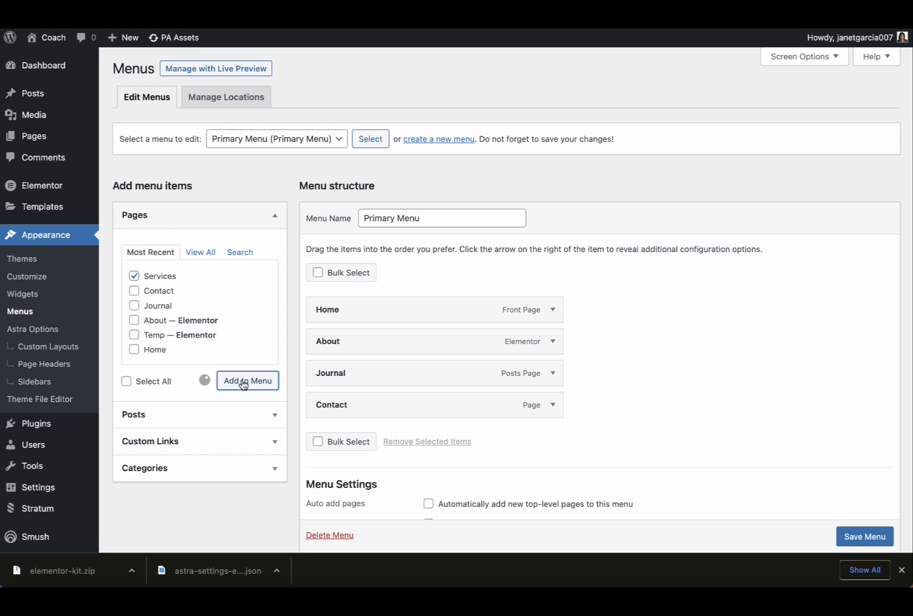
{"action": "left_click_drag", "start_coordinate": [394, 440], "coordinate": [400, 338]}
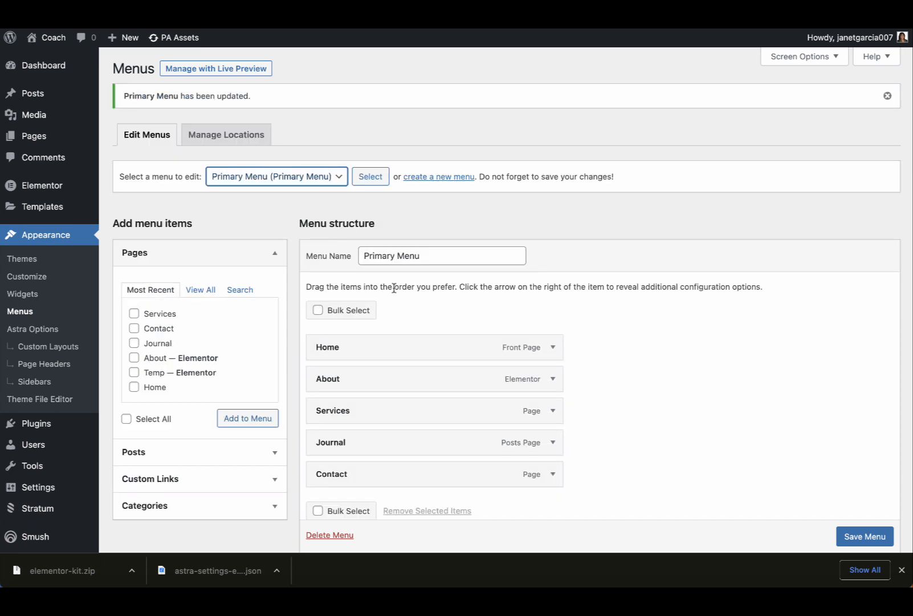
{"action": "scroll", "coordinate": [399, 296], "scroll_direction": "down", "scroll_amount": 1}
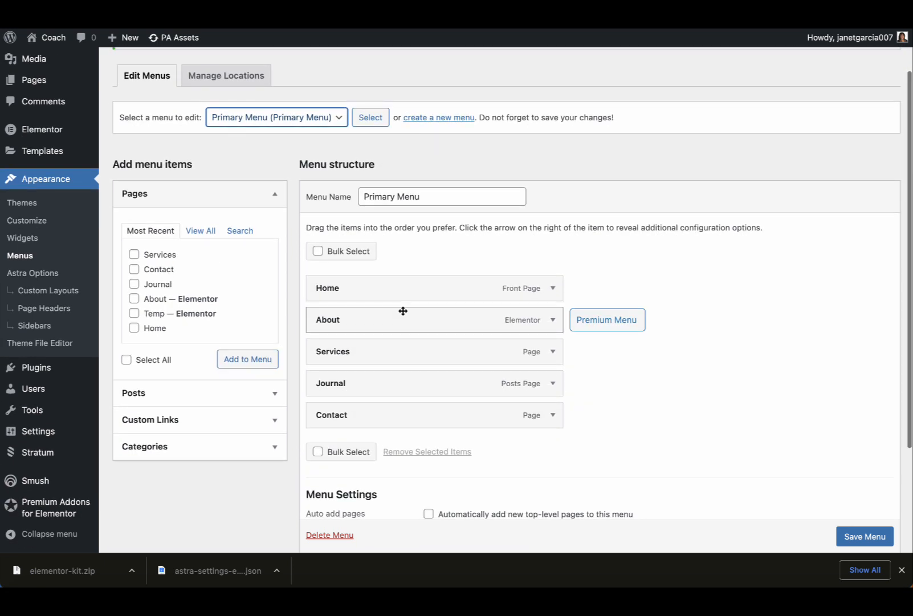
{"action": "scroll", "coordinate": [866, 537], "scroll_direction": "down", "scroll_amount": 1}
{"action": "left_click", "coordinate": [866, 537]}
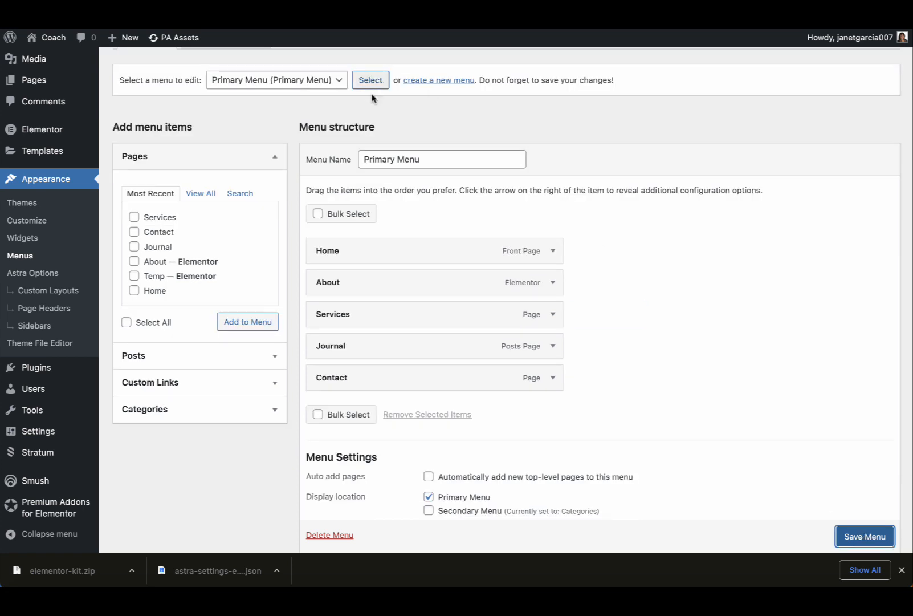
Review the list of available menus and reload the live home page to check its header navigation.
{"action": "left_click", "coordinate": [341, 176]}
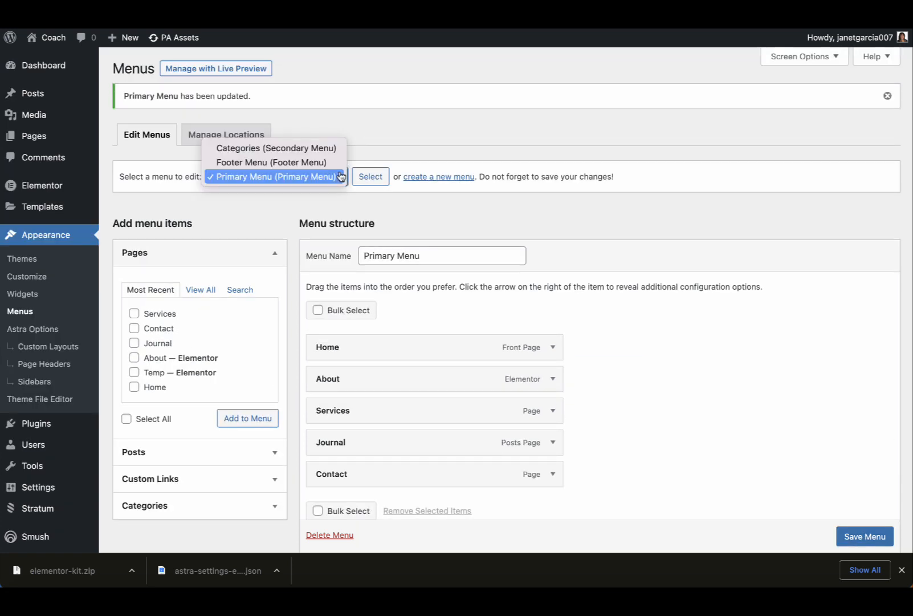
{"action": "left_click", "coordinate": [287, 203]}
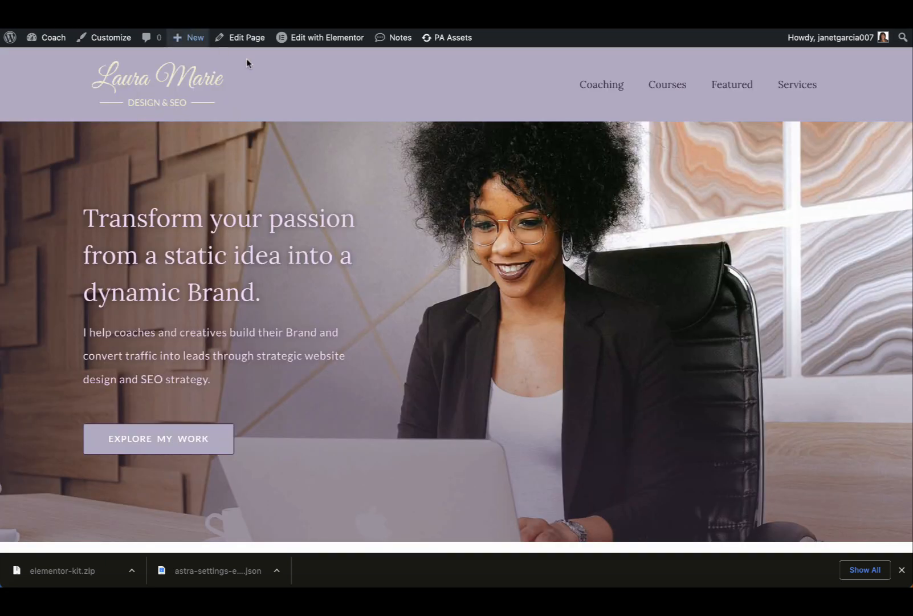
{"action": "key", "text": "super+r"}
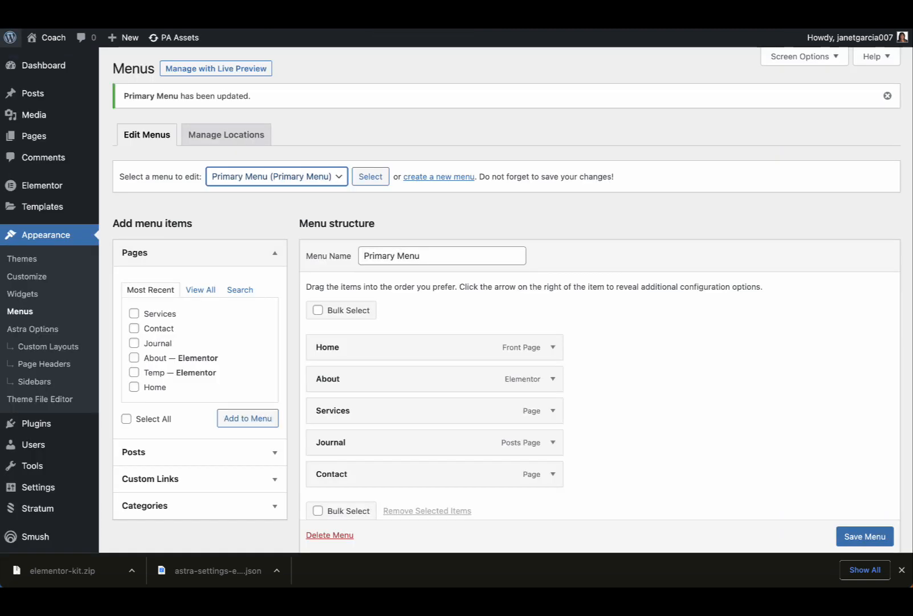
Go to the Elementor Theme Builder and open the Services Page template for editing.
{"action": "mouse_move", "coordinate": [60, 207]}
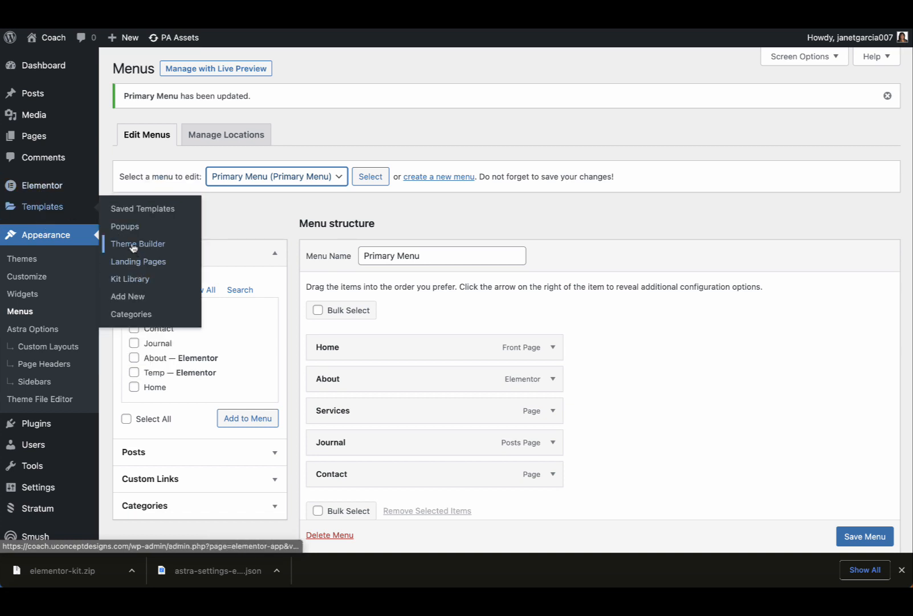
{"action": "left_click", "coordinate": [132, 246]}
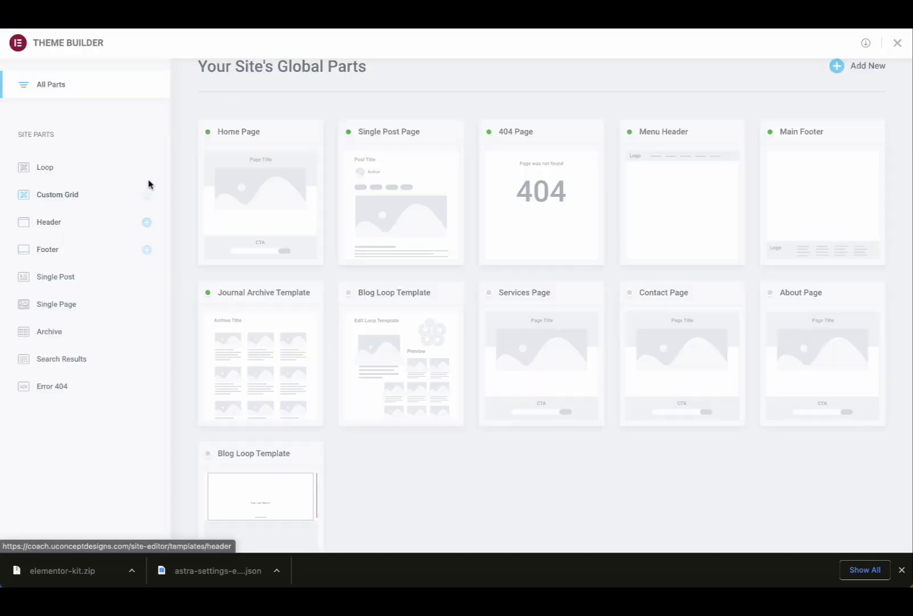
{"action": "left_click", "coordinate": [232, 158]}
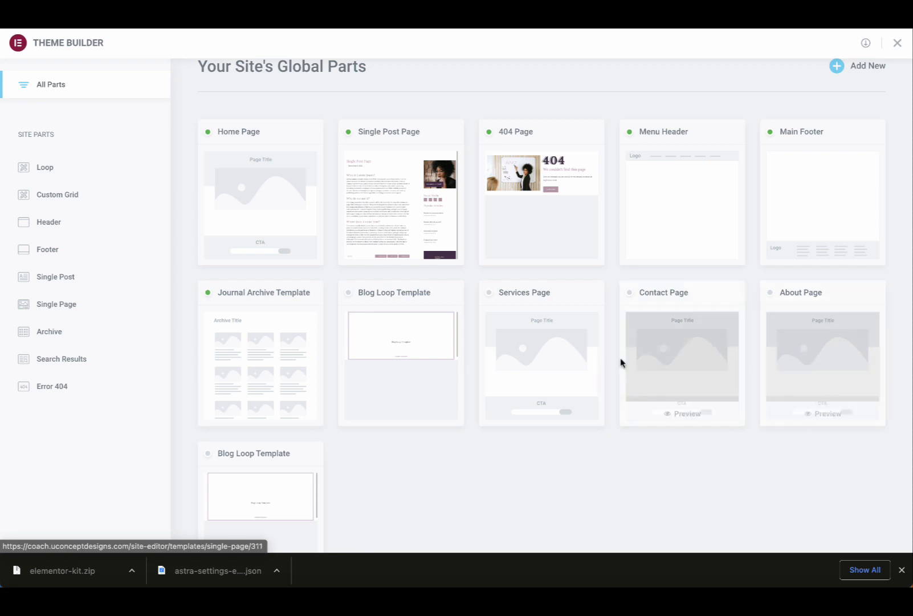
{"action": "left_click", "coordinate": [541, 337]}
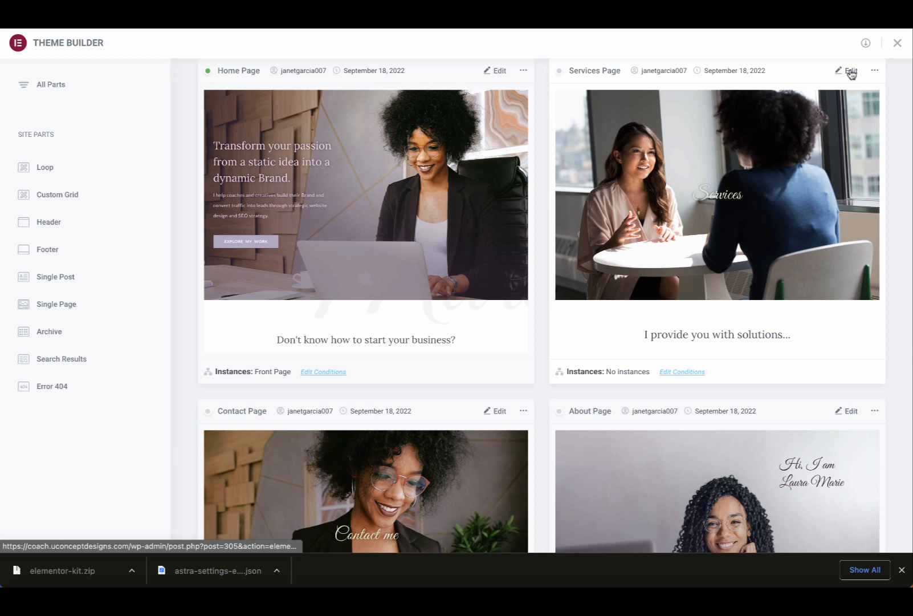
{"action": "left_click", "coordinate": [852, 72]}
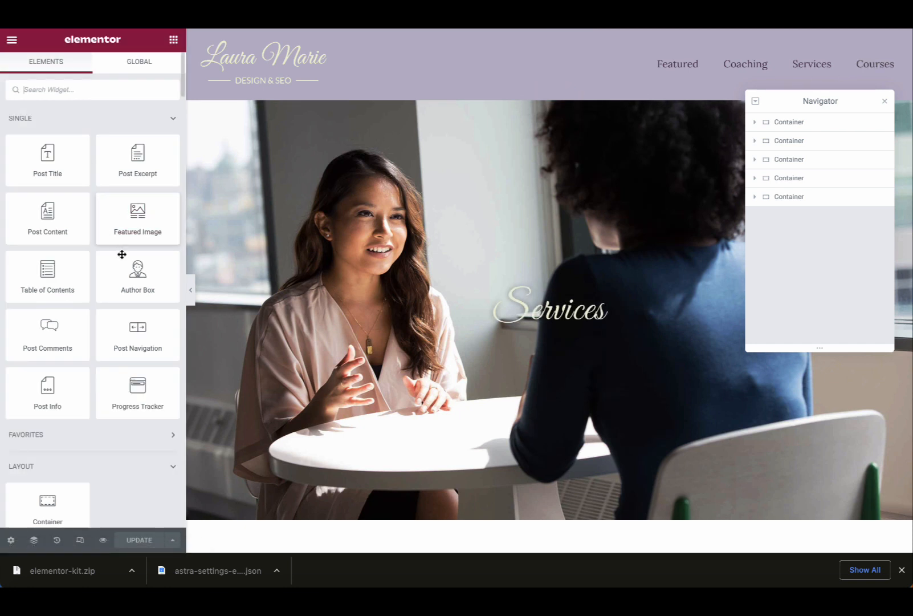
Add a display condition to the Services Page template that includes Pages > Services, and save it.
{"action": "left_click", "coordinate": [174, 542]}
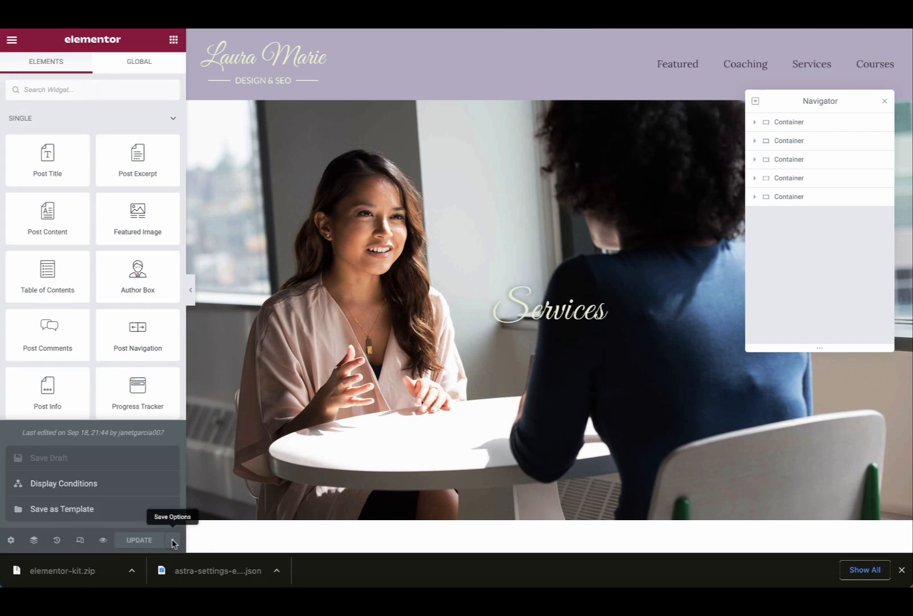
{"action": "left_click", "coordinate": [63, 484]}
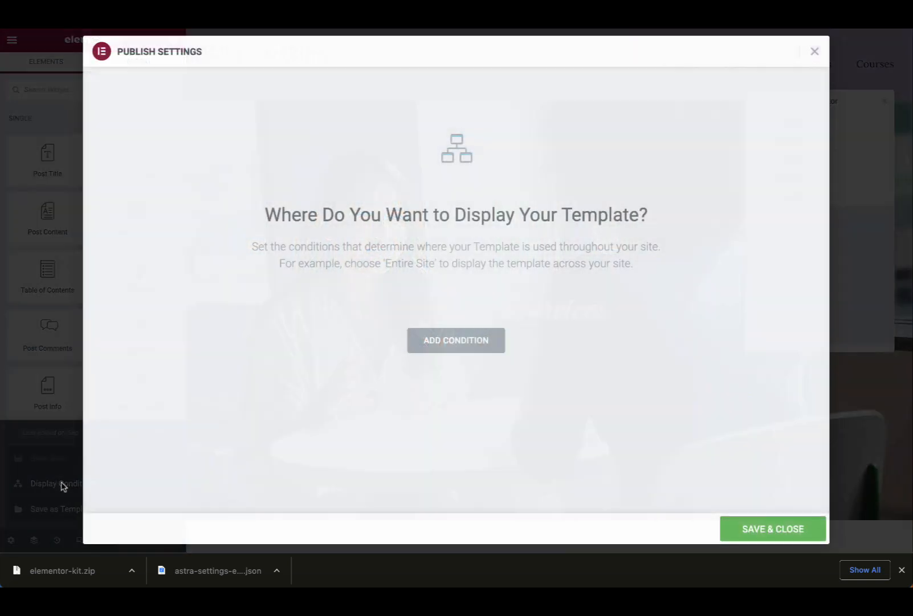
{"action": "left_click", "coordinate": [457, 344]}
{"action": "left_click", "coordinate": [346, 318]}
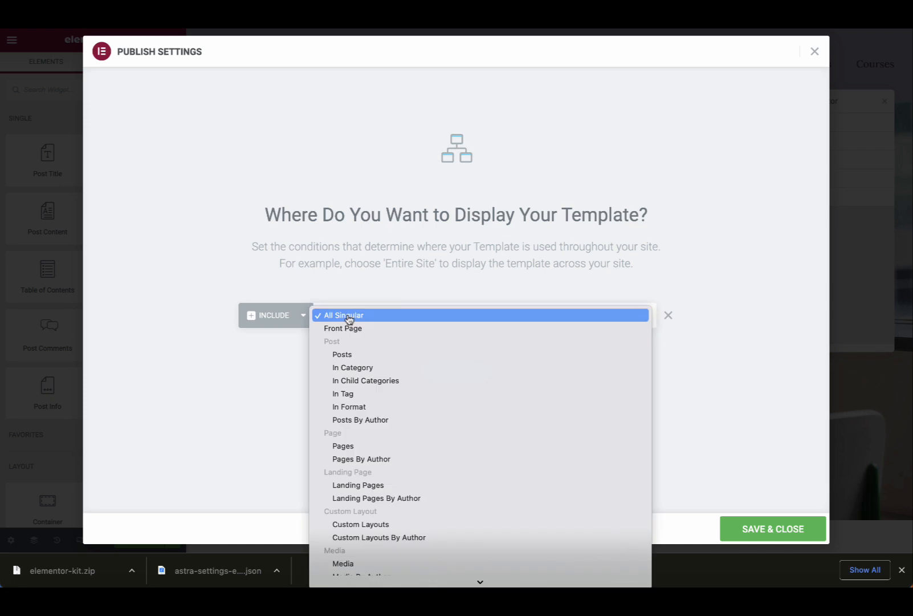
{"action": "left_click", "coordinate": [344, 447]}
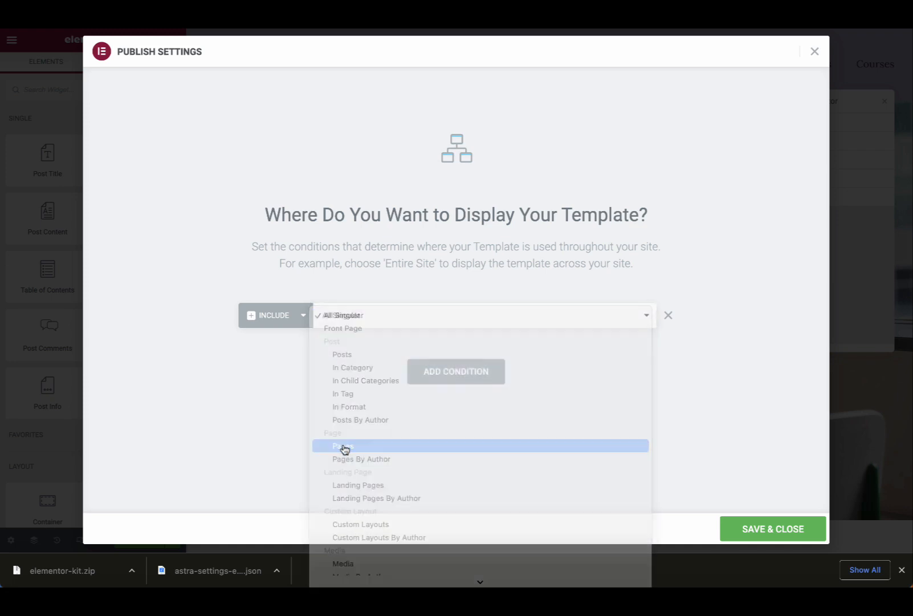
{"action": "left_click", "coordinate": [541, 319]}
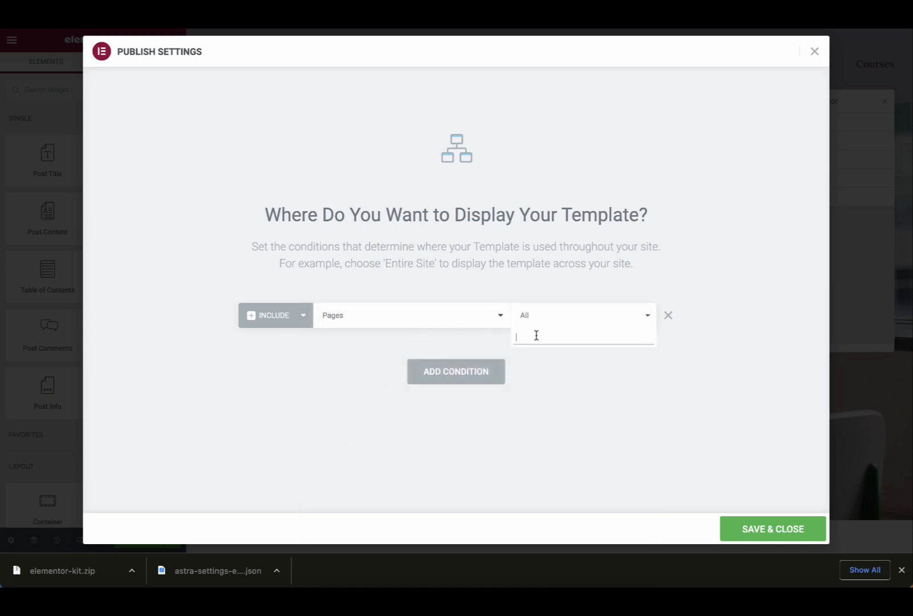
{"action": "type", "text": "Servic"}
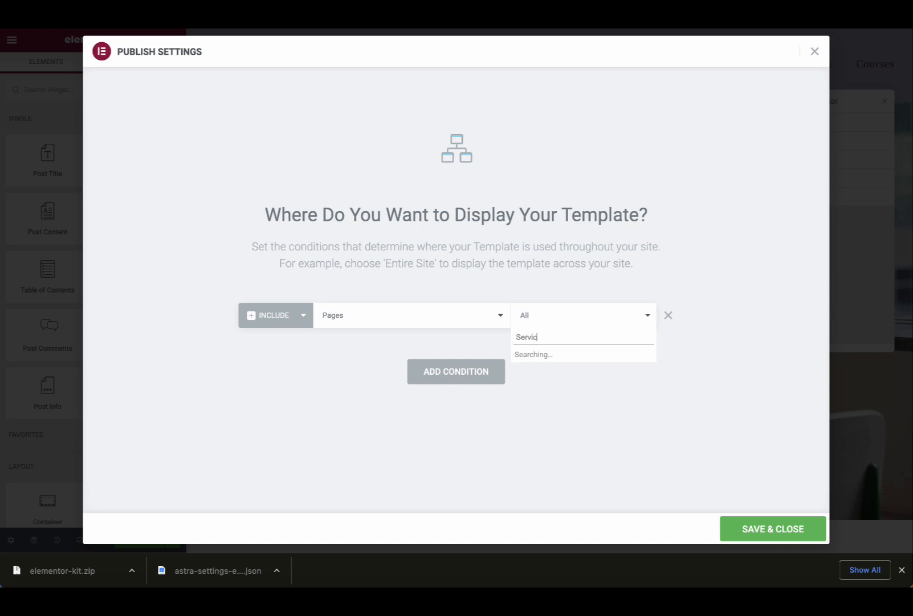
{"action": "type", "text": "es"}
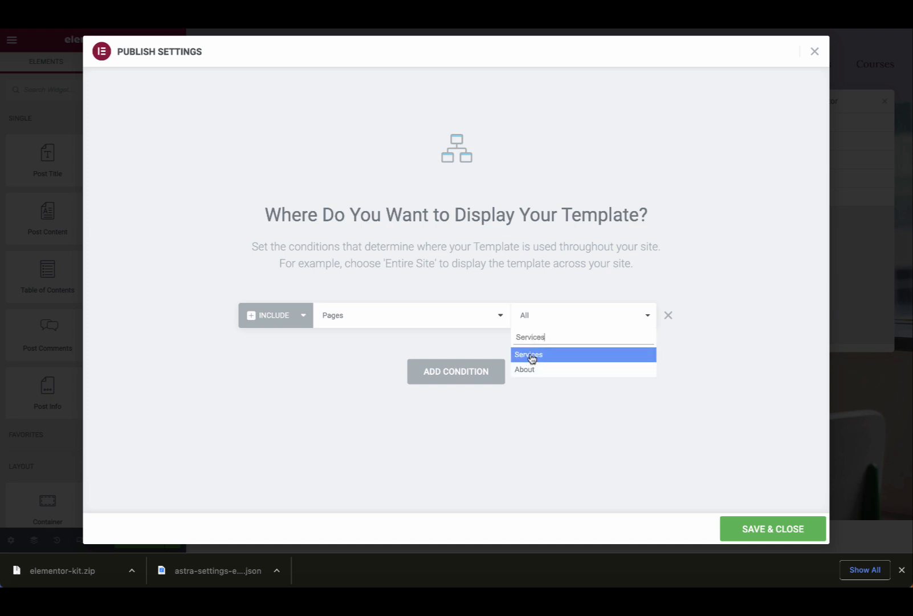
{"action": "left_click", "coordinate": [531, 355]}
{"action": "left_click", "coordinate": [754, 528]}
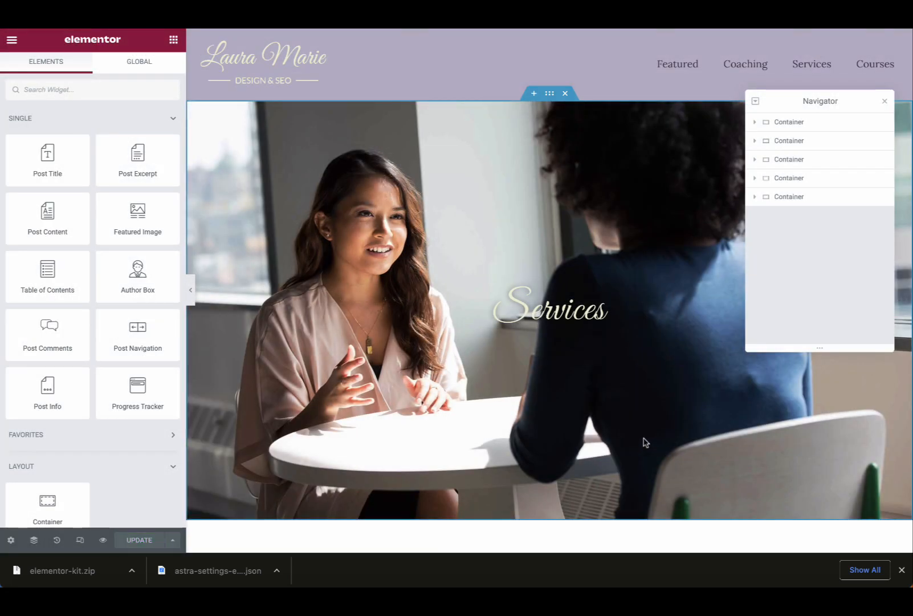
Return to the Theme Builder and open the Contact Page template for editing.
{"action": "left_click", "coordinate": [12, 41]}
{"action": "left_click", "coordinate": [51, 122]}
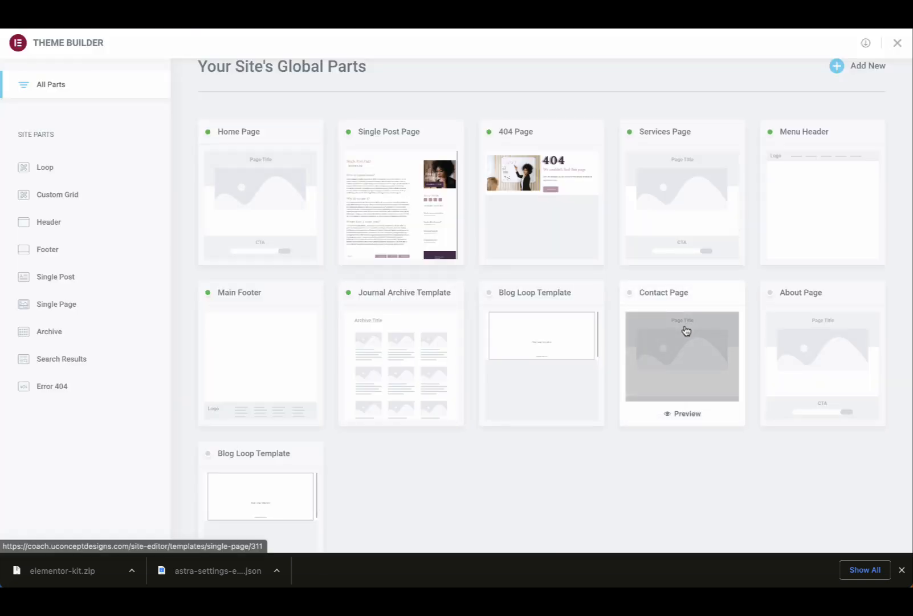
{"action": "left_click", "coordinate": [687, 330]}
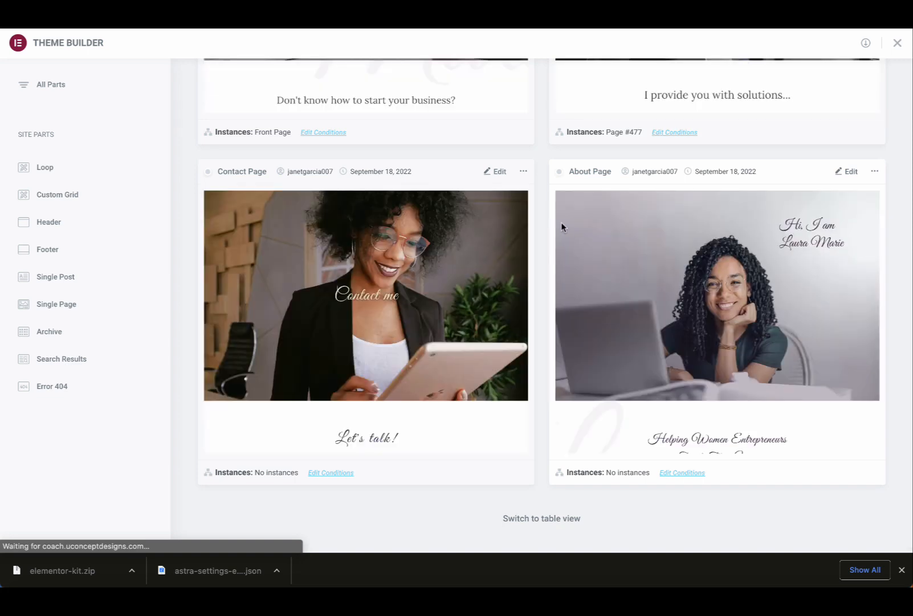
{"action": "left_click", "coordinate": [500, 174]}
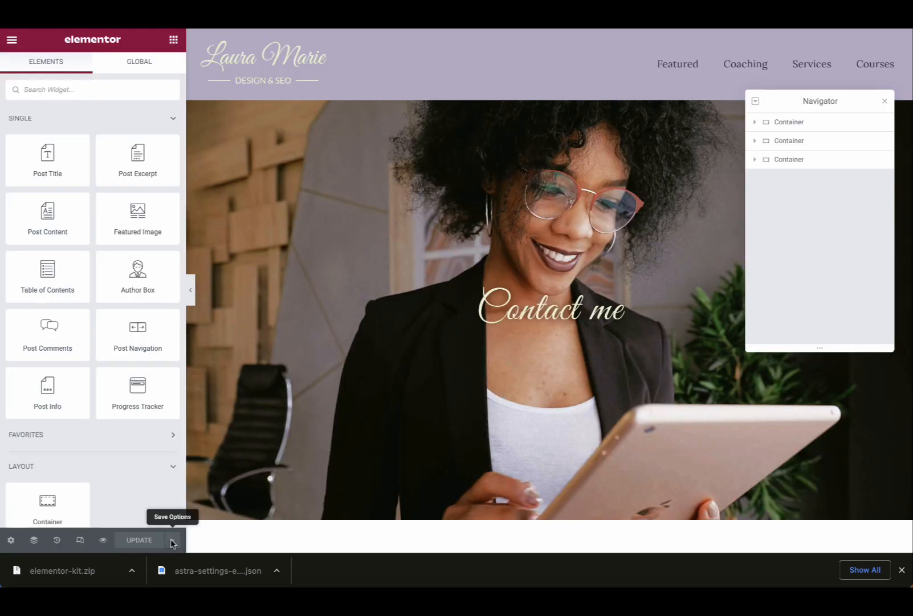
Add a display condition to the Contact Page template that includes Pages > Contact, and save it.
{"action": "left_click", "coordinate": [172, 540]}
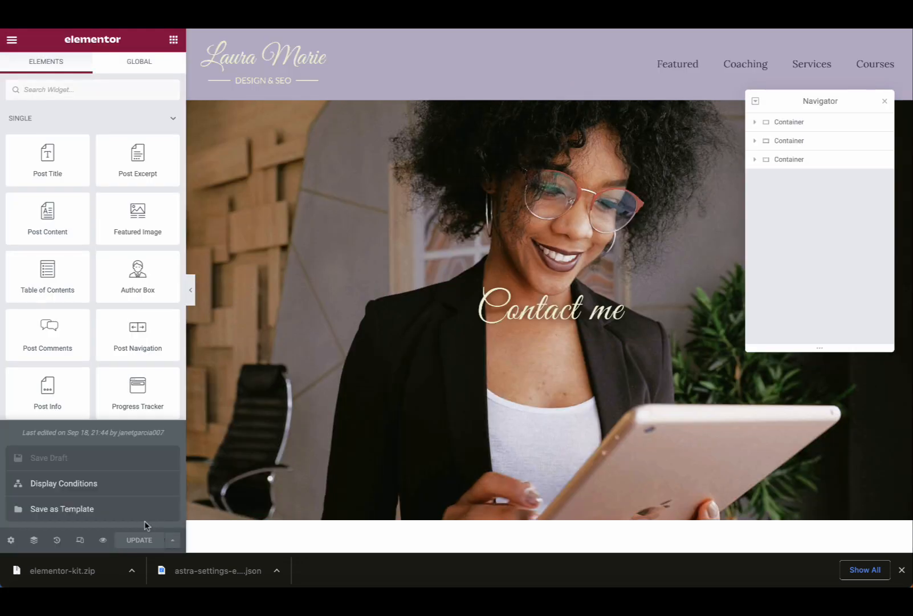
{"action": "left_click", "coordinate": [66, 486]}
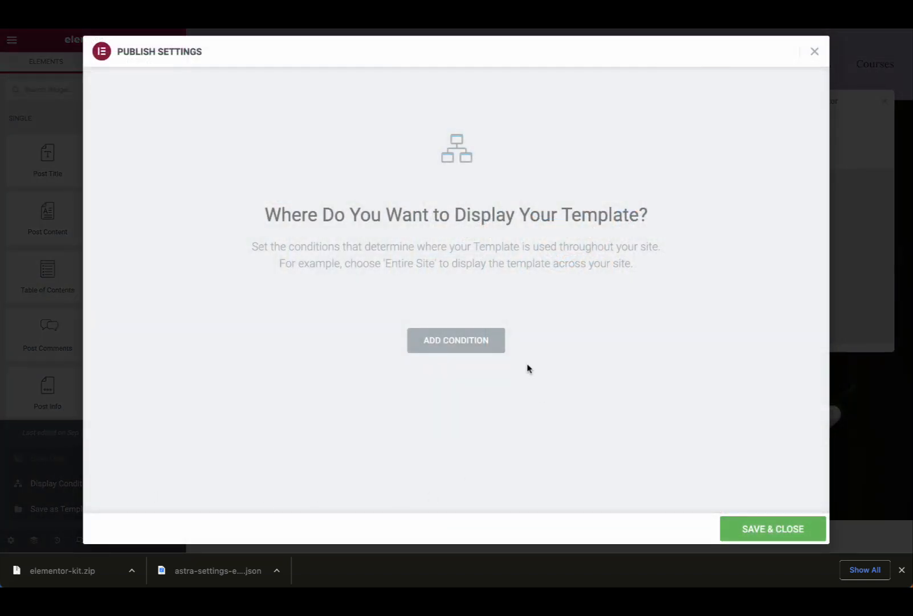
{"action": "left_click", "coordinate": [448, 340]}
{"action": "left_click", "coordinate": [363, 320]}
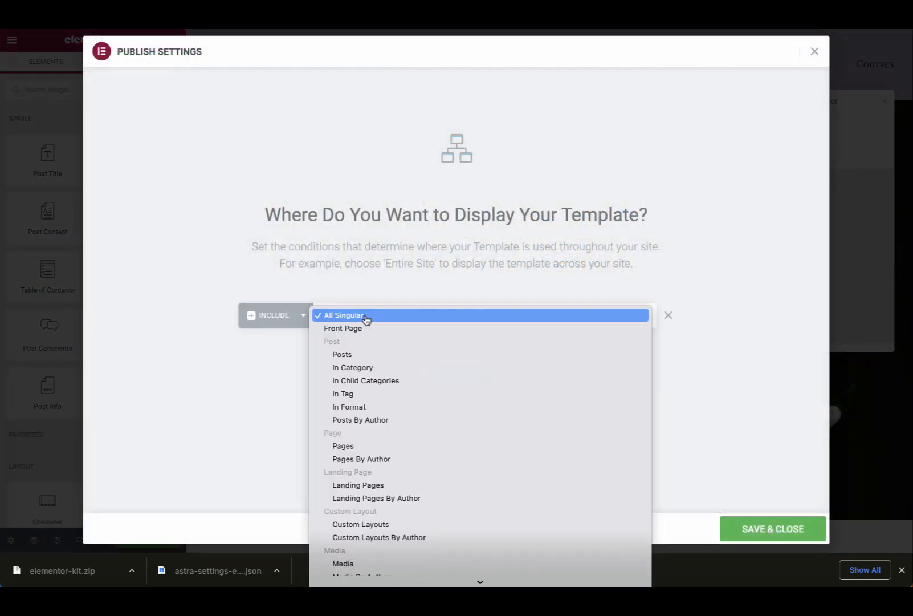
{"action": "left_click", "coordinate": [353, 447]}
{"action": "left_click", "coordinate": [545, 320]}
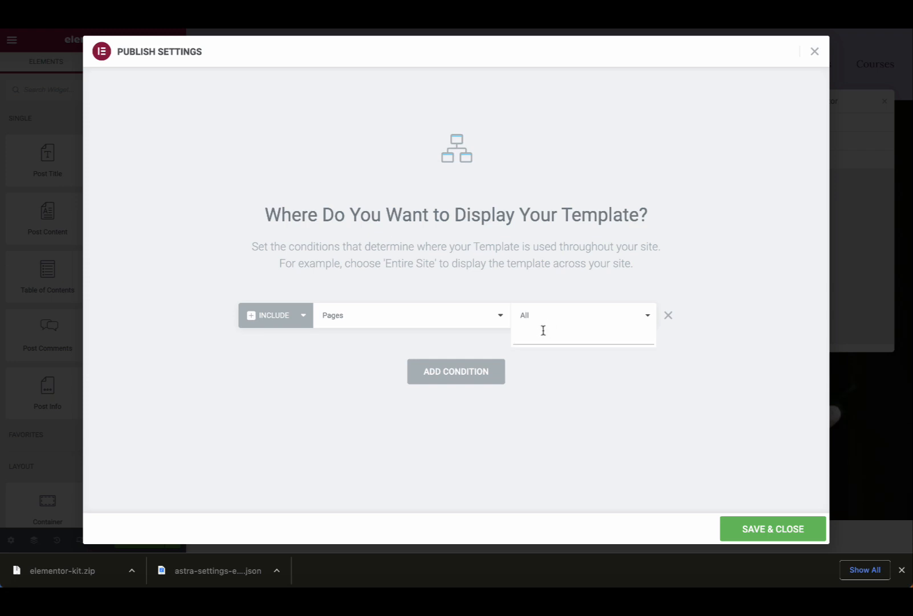
{"action": "type", "text": "Con"}
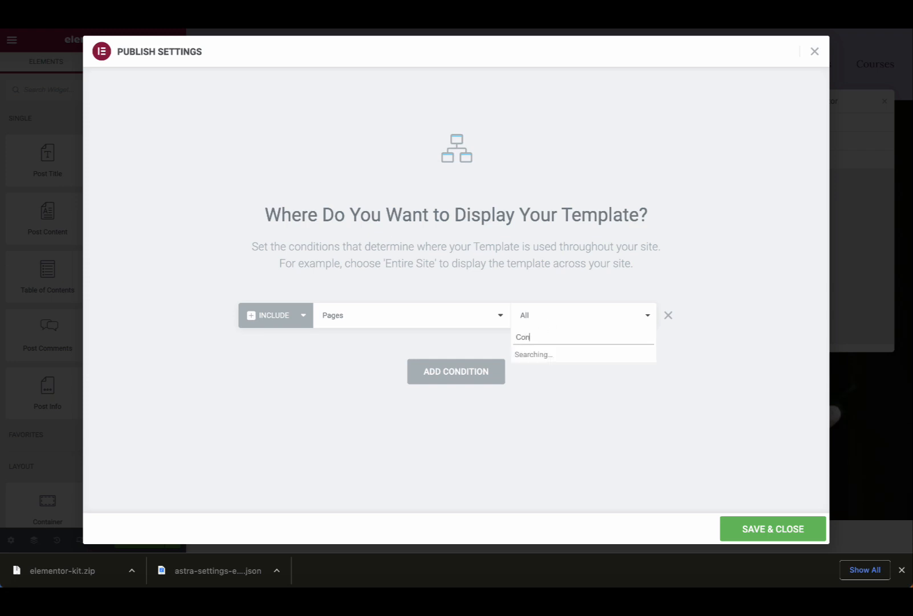
{"action": "type", "text": "tact"}
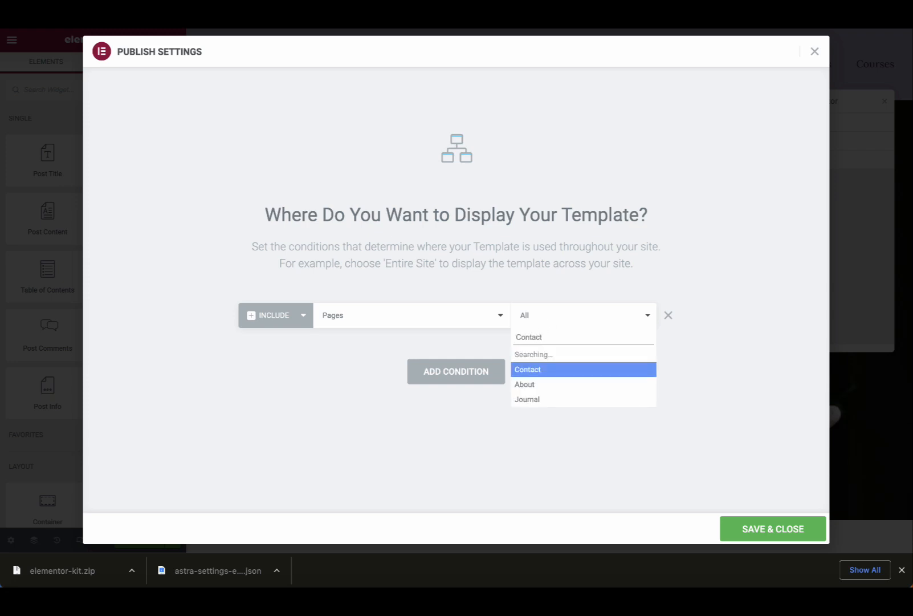
{"action": "left_click", "coordinate": [536, 355]}
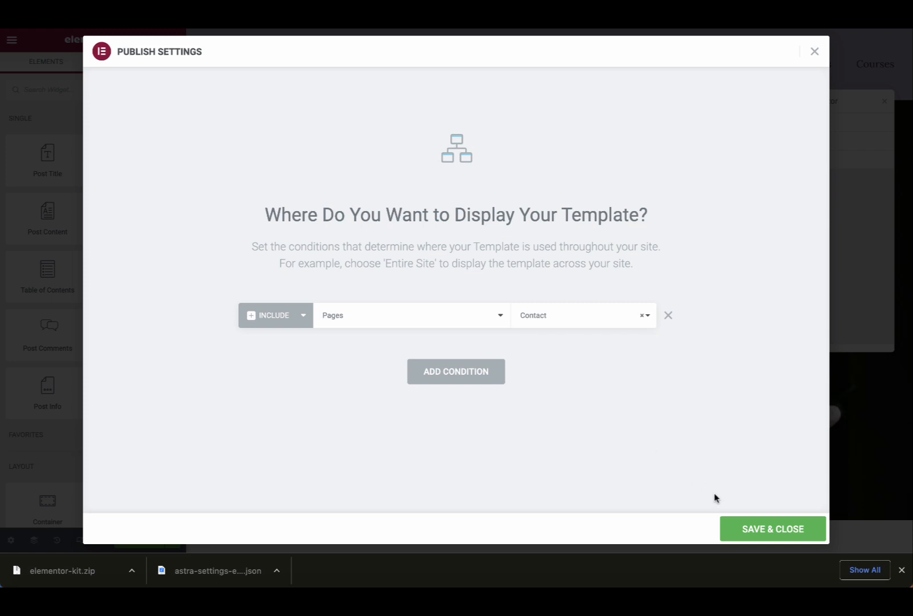
{"action": "left_click", "coordinate": [760, 535]}
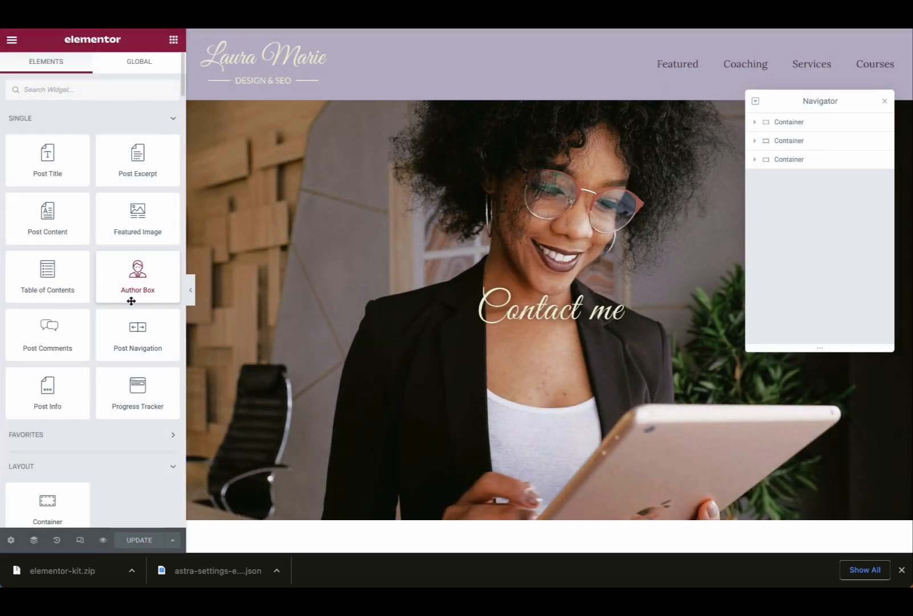
Go back to the Theme Builder and open the About Page template for editing.
{"action": "scroll", "coordinate": [47, 140], "scroll_direction": "down", "scroll_amount": 1}
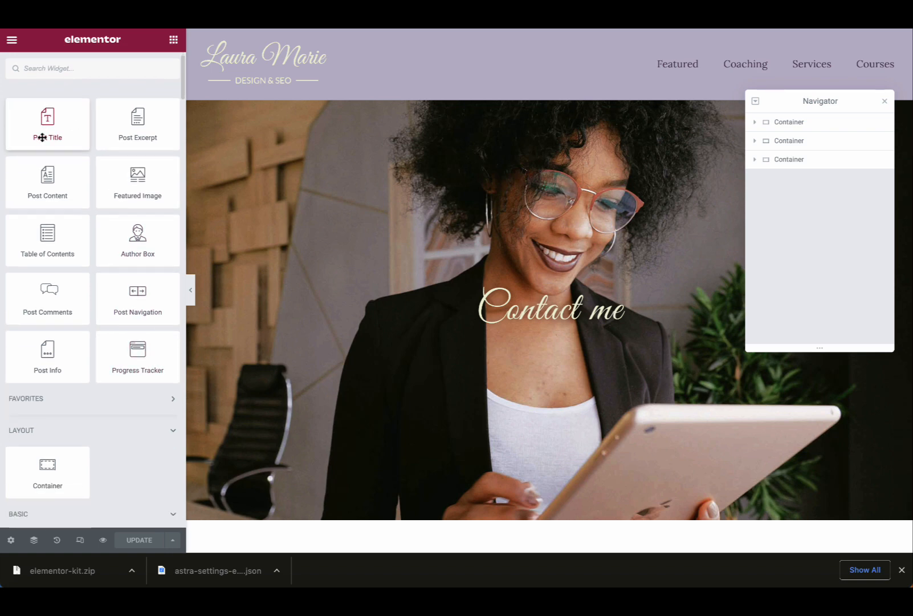
{"action": "left_click", "coordinate": [12, 41]}
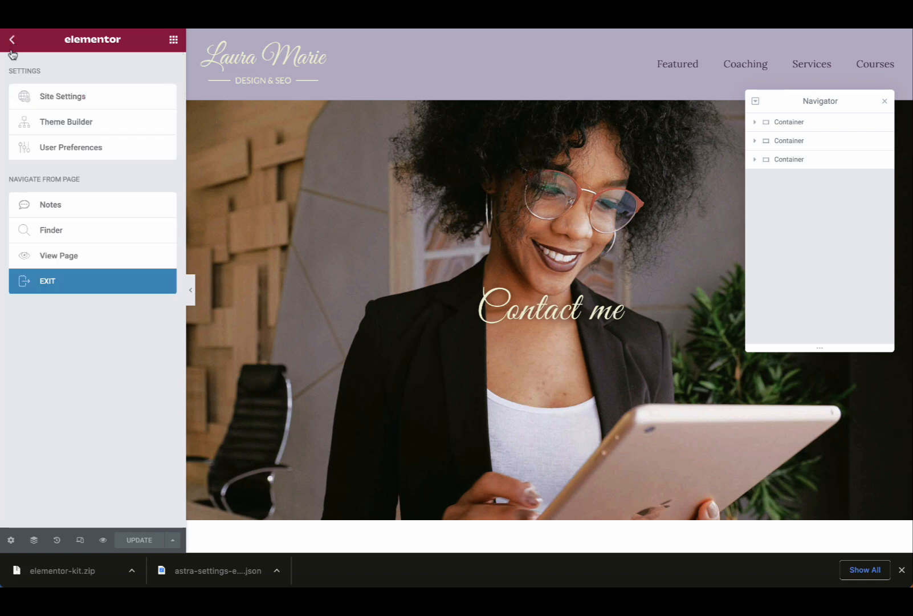
{"action": "left_click", "coordinate": [63, 128]}
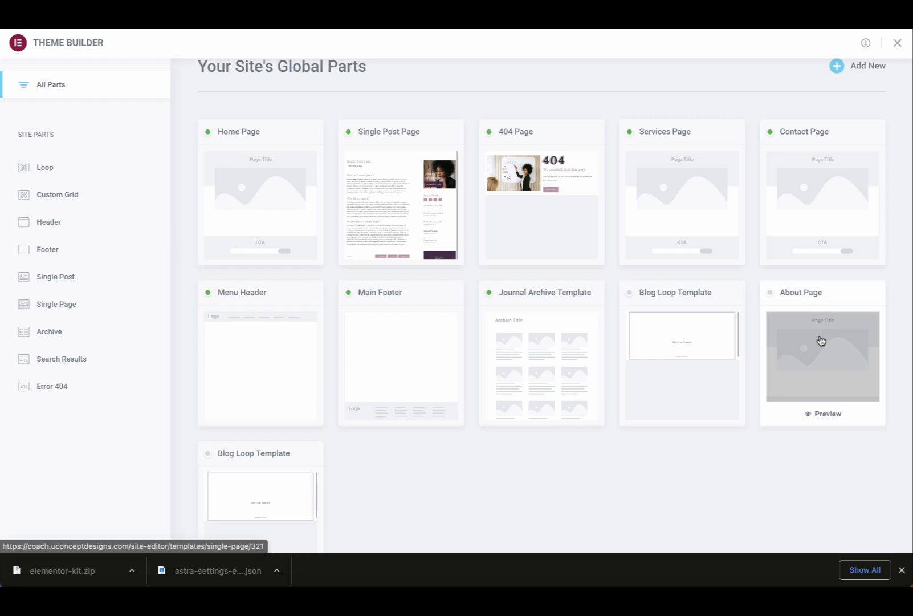
{"action": "left_click", "coordinate": [821, 340]}
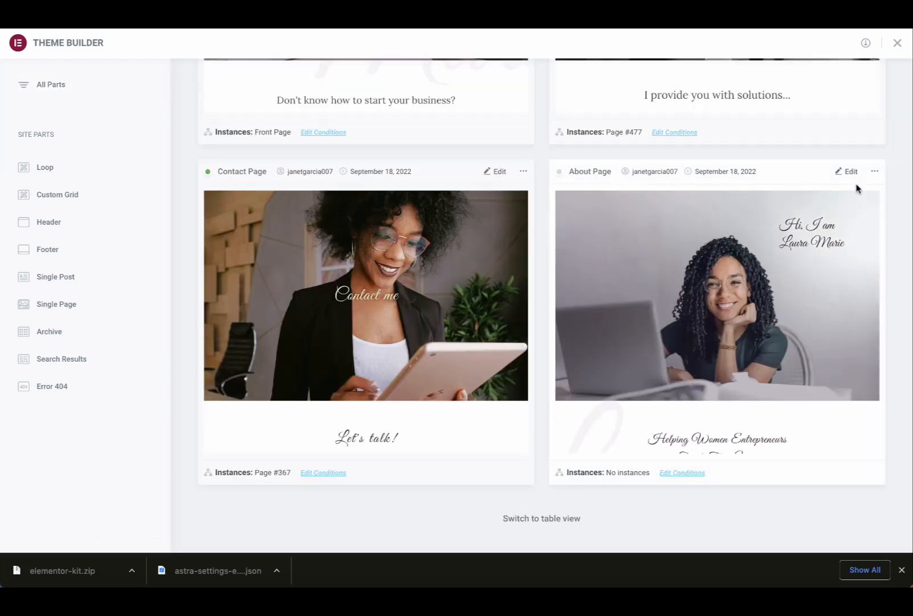
{"action": "left_click", "coordinate": [848, 172]}
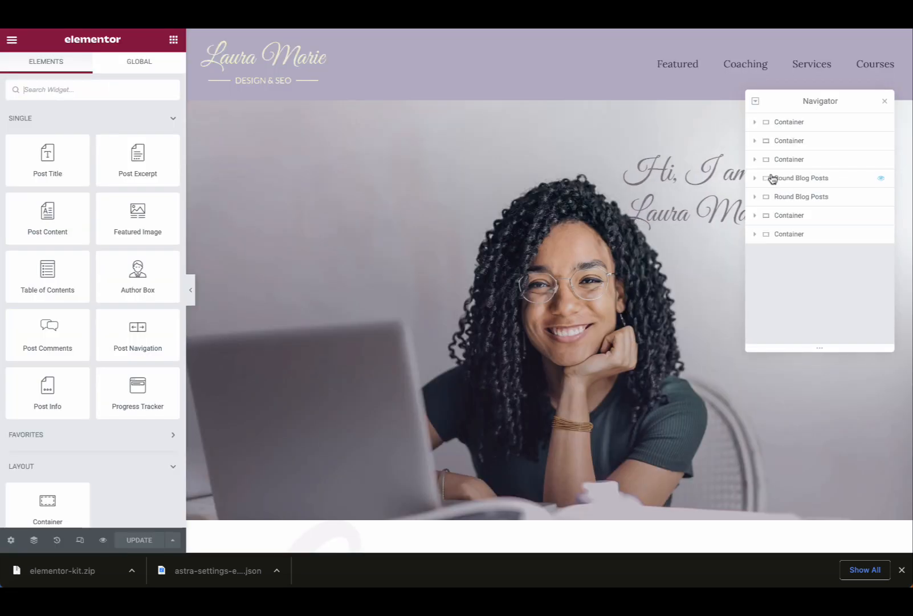
Add a display condition to the About Page template that includes Pages > About, and save it.
{"action": "left_click", "coordinate": [173, 538]}
{"action": "left_click", "coordinate": [88, 485]}
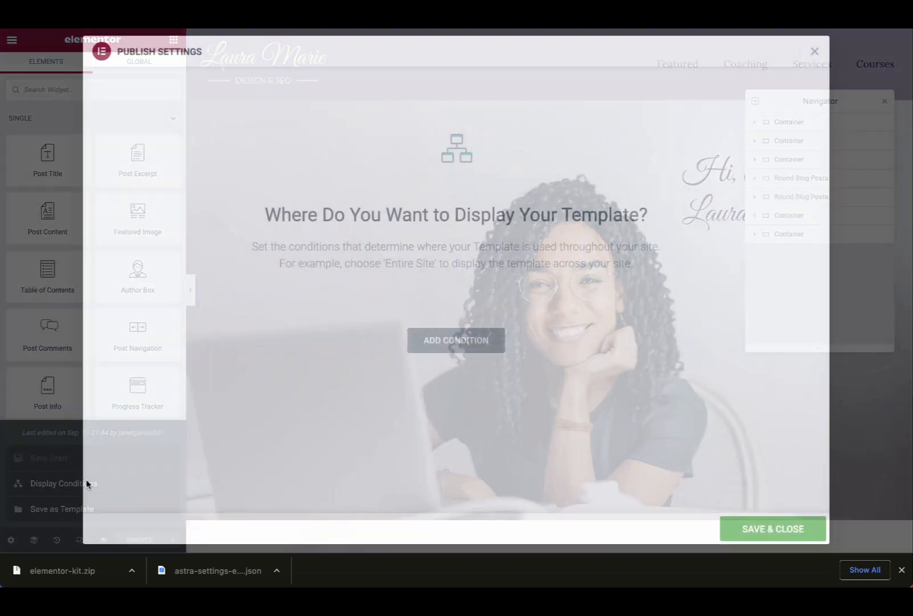
{"action": "left_click", "coordinate": [445, 346]}
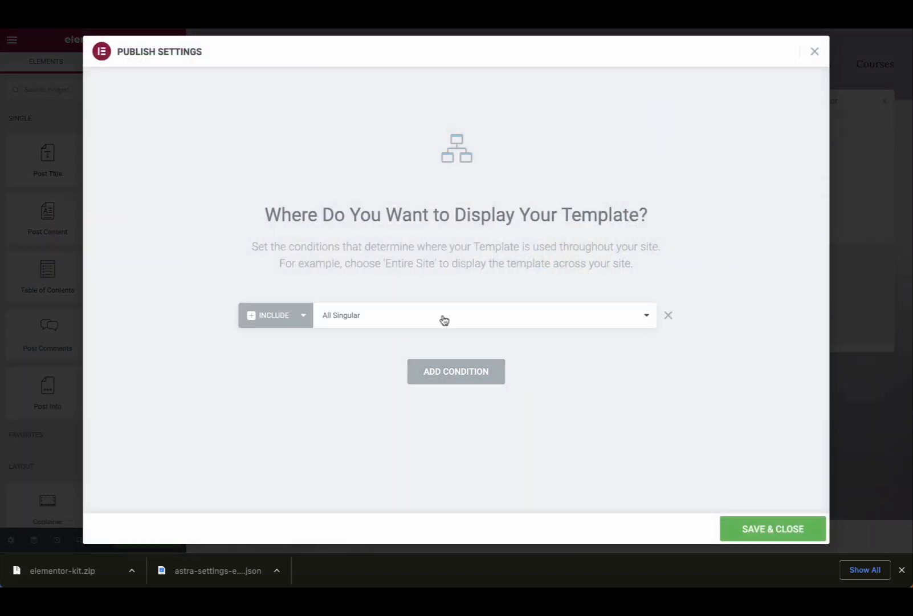
{"action": "left_click", "coordinate": [399, 317]}
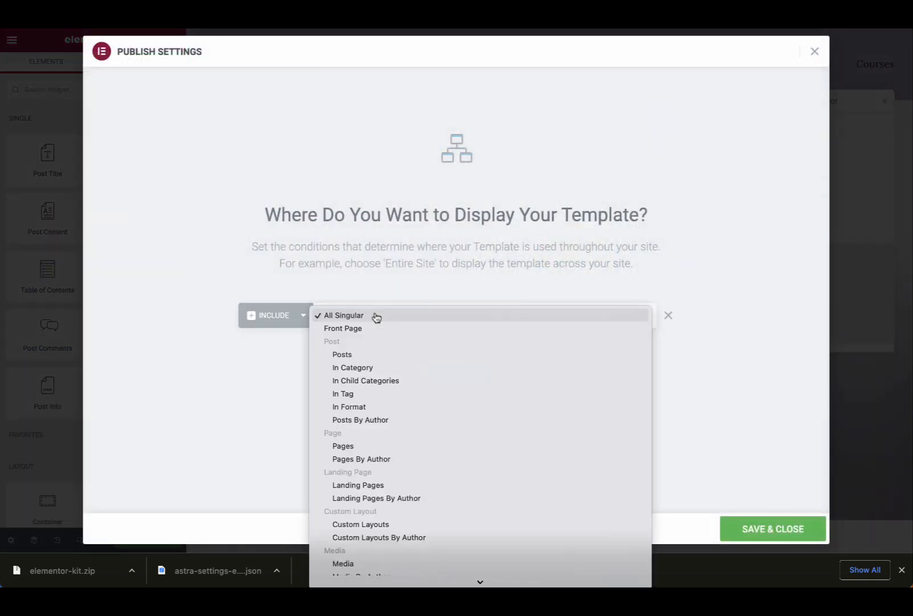
{"action": "left_click", "coordinate": [343, 447]}
{"action": "left_click", "coordinate": [534, 317]}
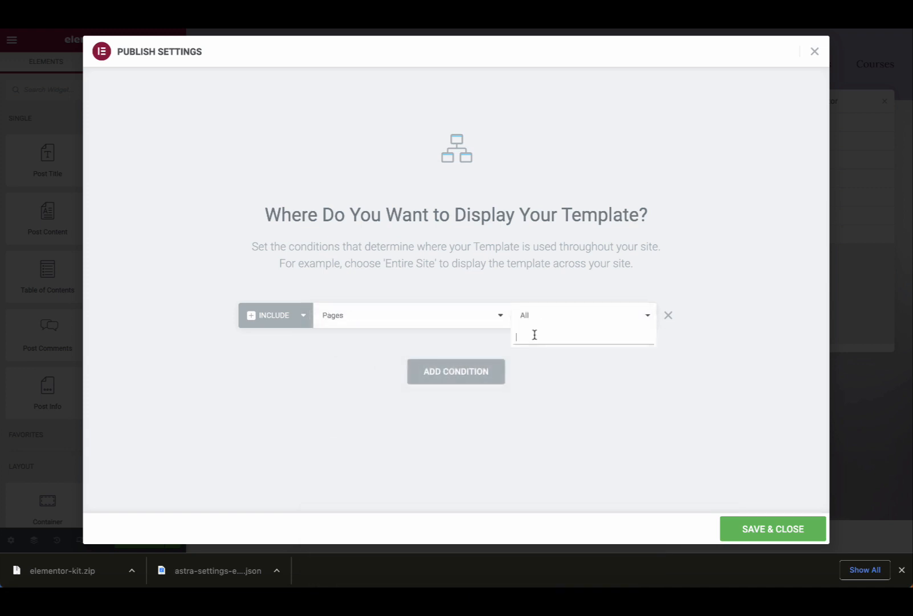
{"action": "type", "text": "About"}
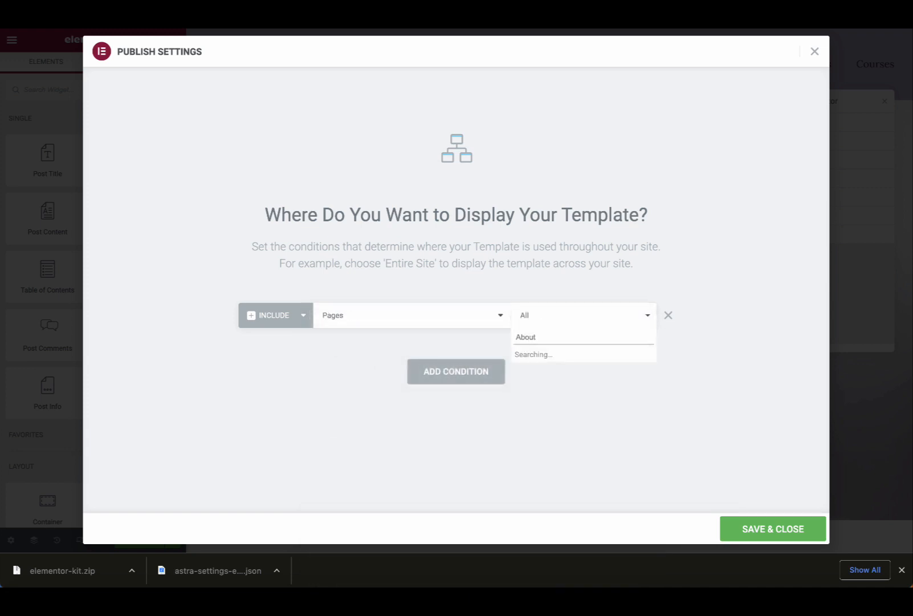
{"action": "left_click", "coordinate": [542, 355]}
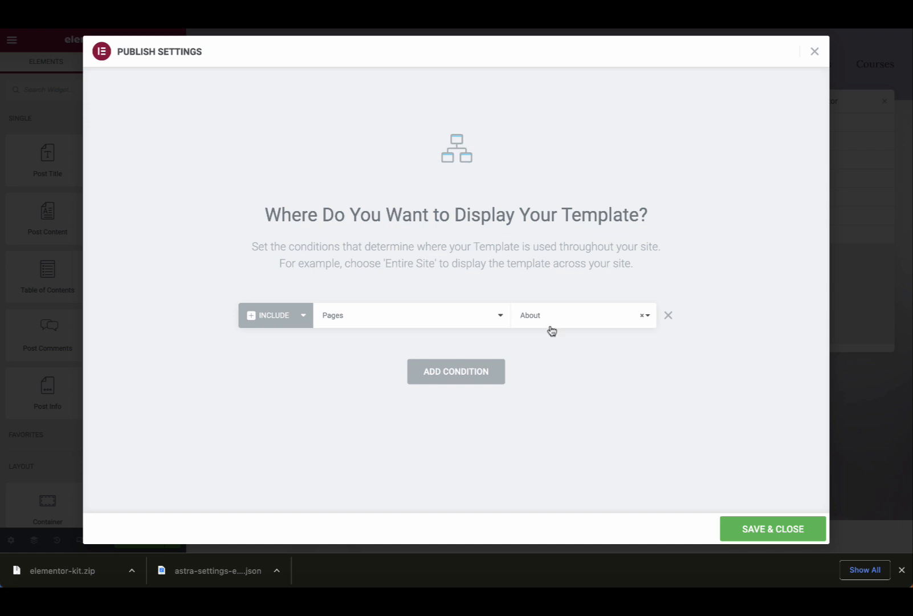
{"action": "left_click", "coordinate": [760, 529]}
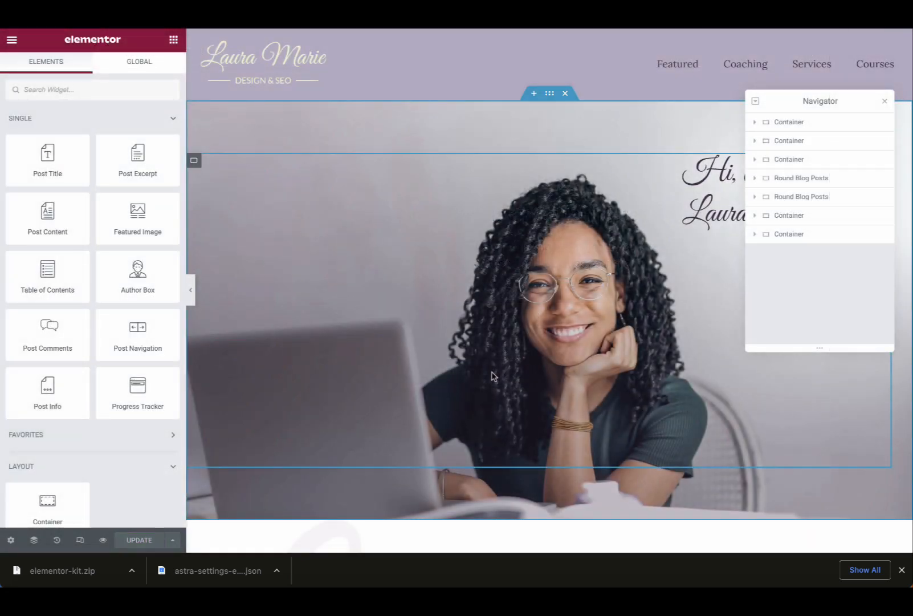
Return to the Theme Builder and delete the duplicate Blog Loop Template dated September 19, 2022.
{"action": "left_click", "coordinate": [11, 41]}
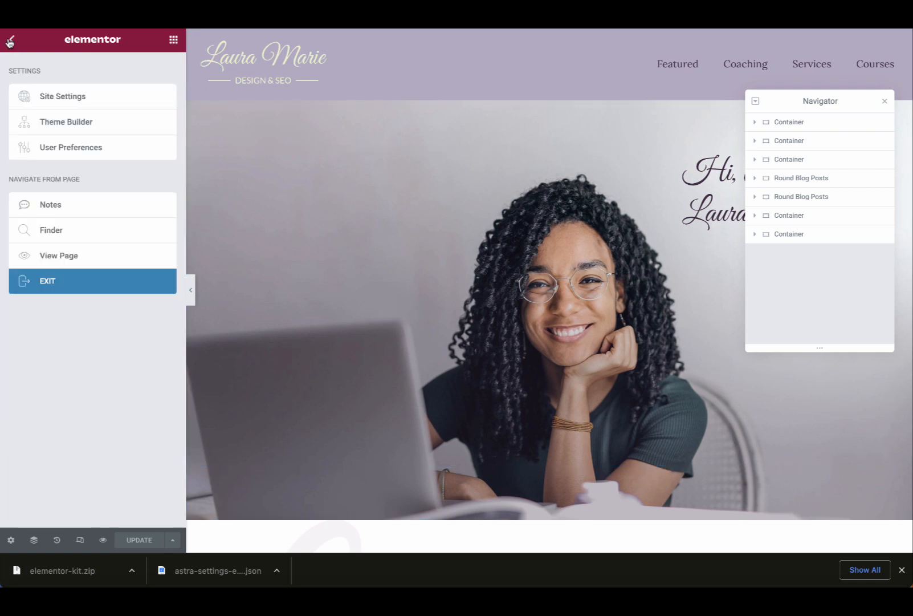
{"action": "left_click", "coordinate": [69, 123]}
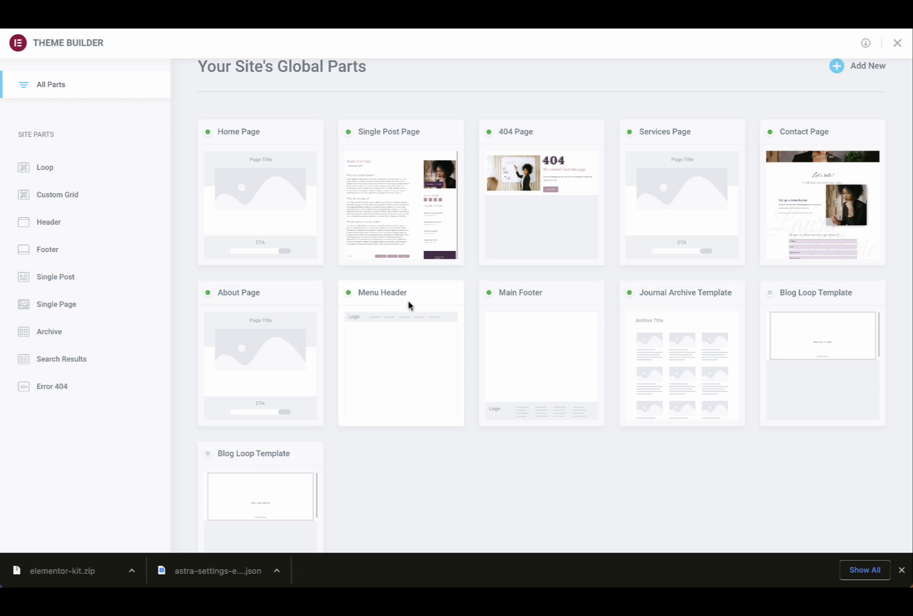
{"action": "scroll", "coordinate": [408, 305], "scroll_direction": "down", "scroll_amount": 1}
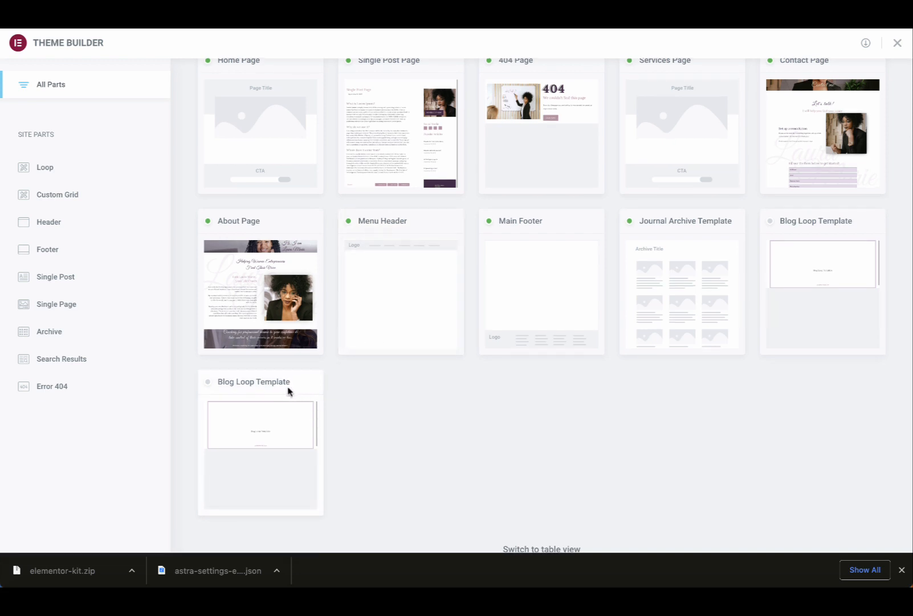
{"action": "left_click", "coordinate": [269, 431]}
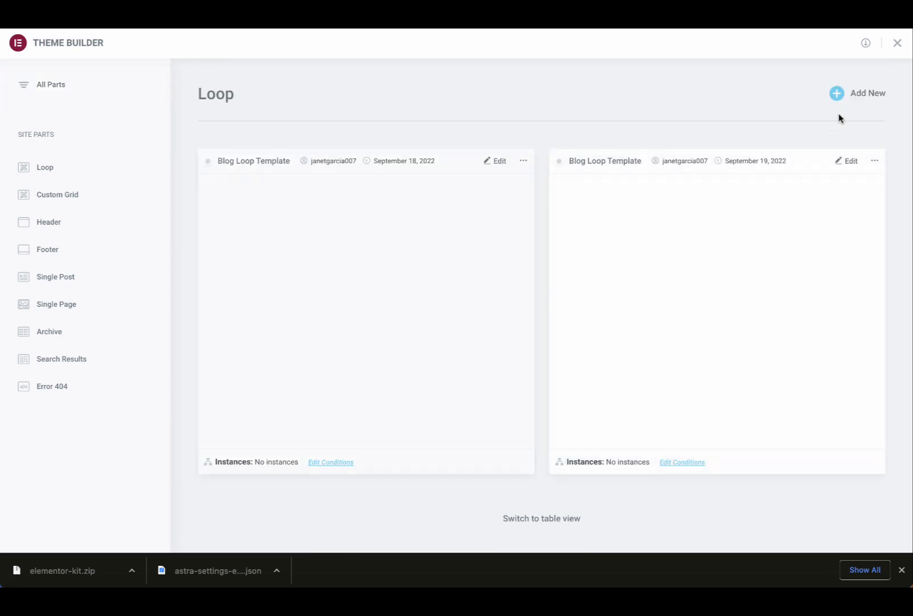
{"action": "left_click", "coordinate": [876, 164]}
{"action": "left_click", "coordinate": [868, 199]}
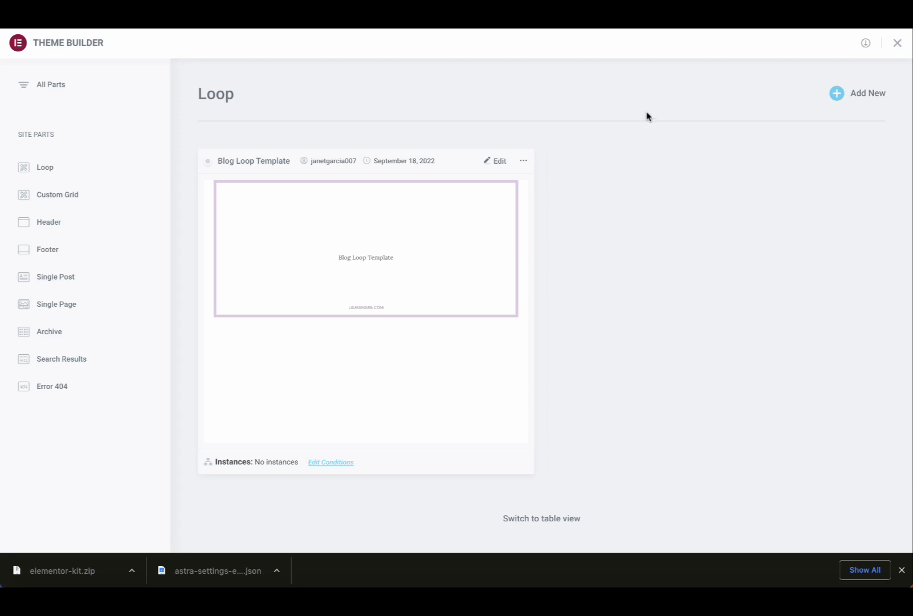
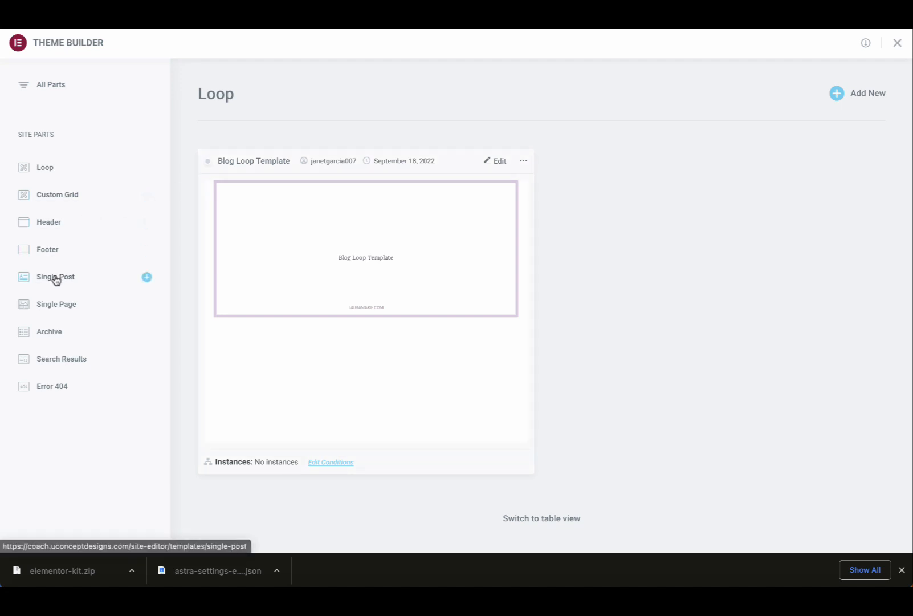
Open the Journal Archive Template for editing, go to its Resent Articles section, and close the Navigator.
{"action": "left_click", "coordinate": [48, 332]}
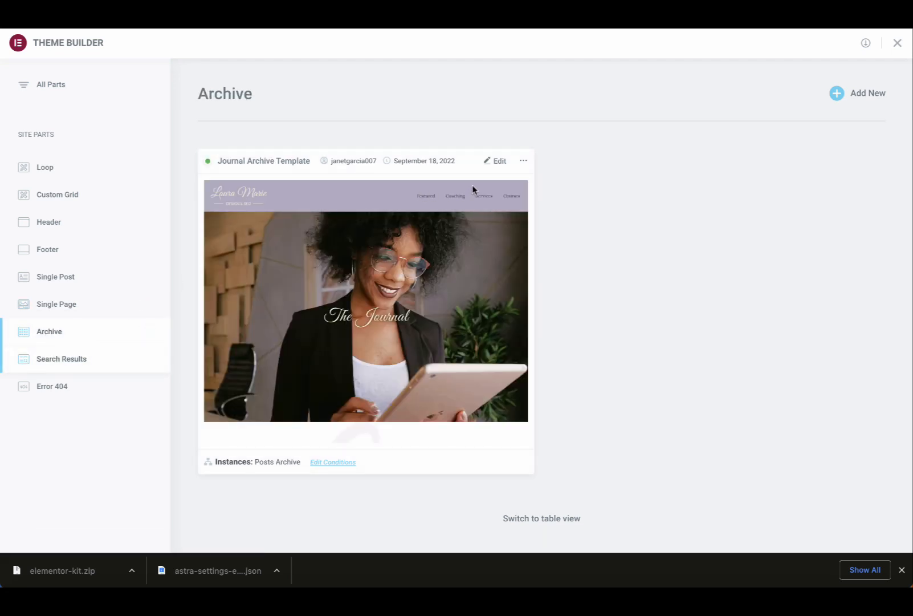
{"action": "left_click", "coordinate": [500, 162]}
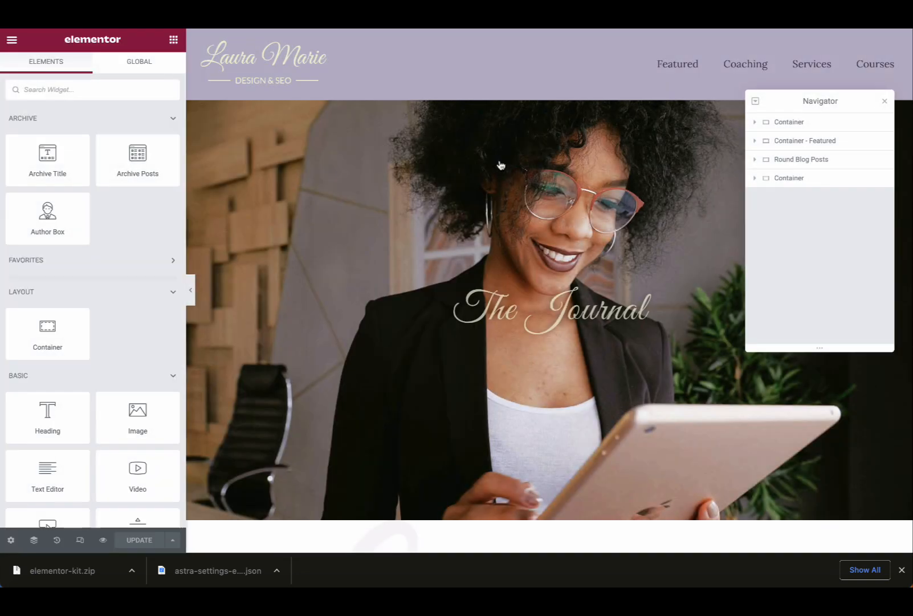
{"action": "scroll", "coordinate": [490, 206], "scroll_direction": "down", "scroll_amount": 10}
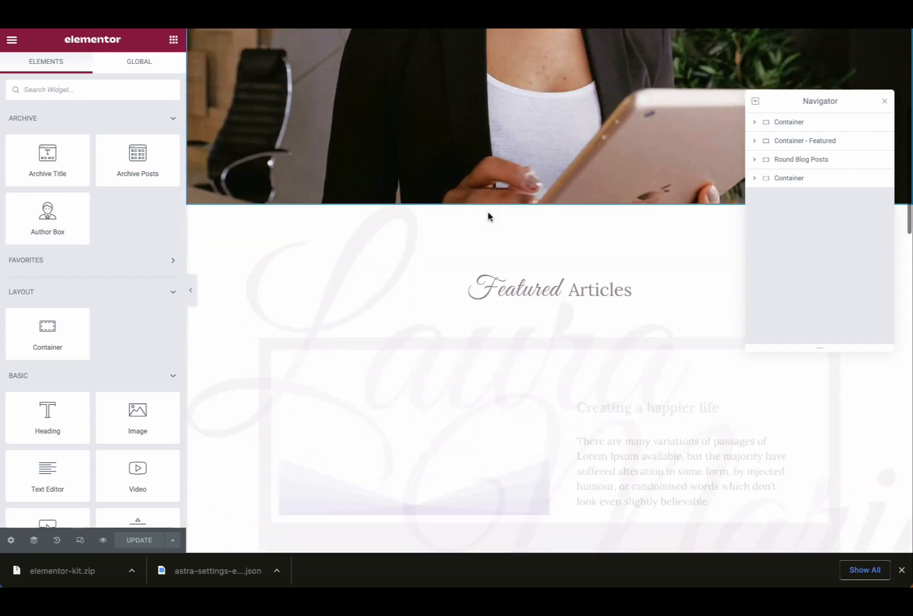
{"action": "scroll", "coordinate": [489, 214], "scroll_direction": "down", "scroll_amount": 2}
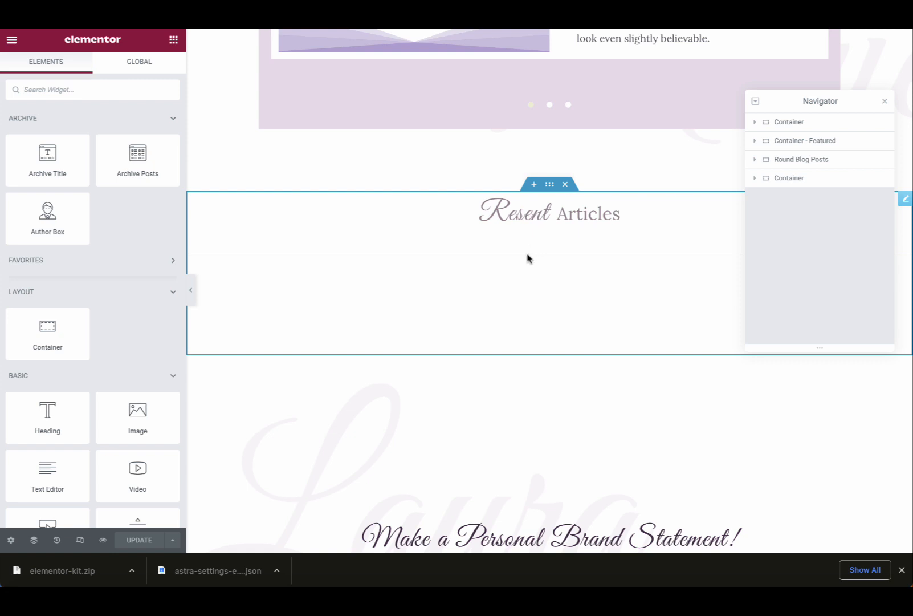
{"action": "left_click_drag", "start_coordinate": [781, 106], "coordinate": [785, 47]}
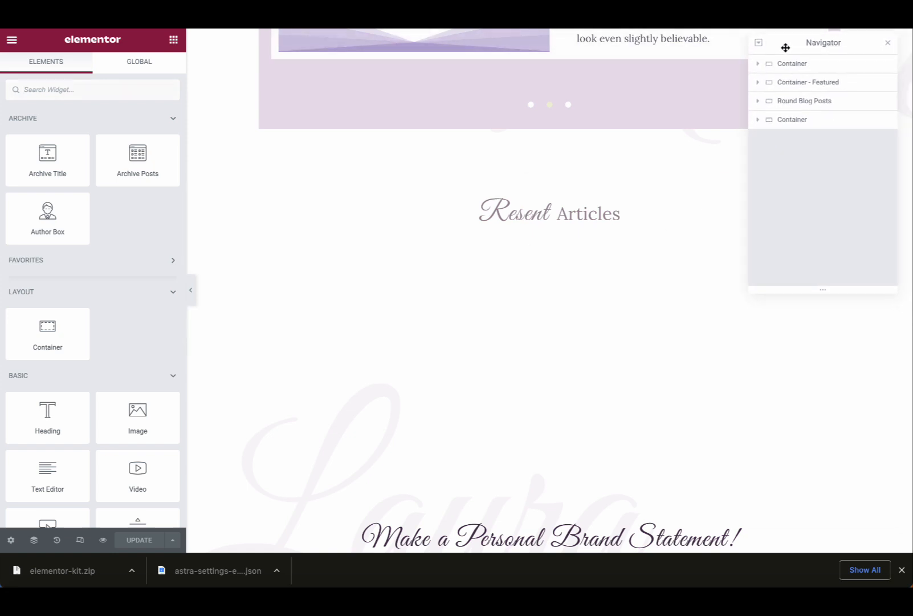
{"action": "left_click", "coordinate": [889, 45]}
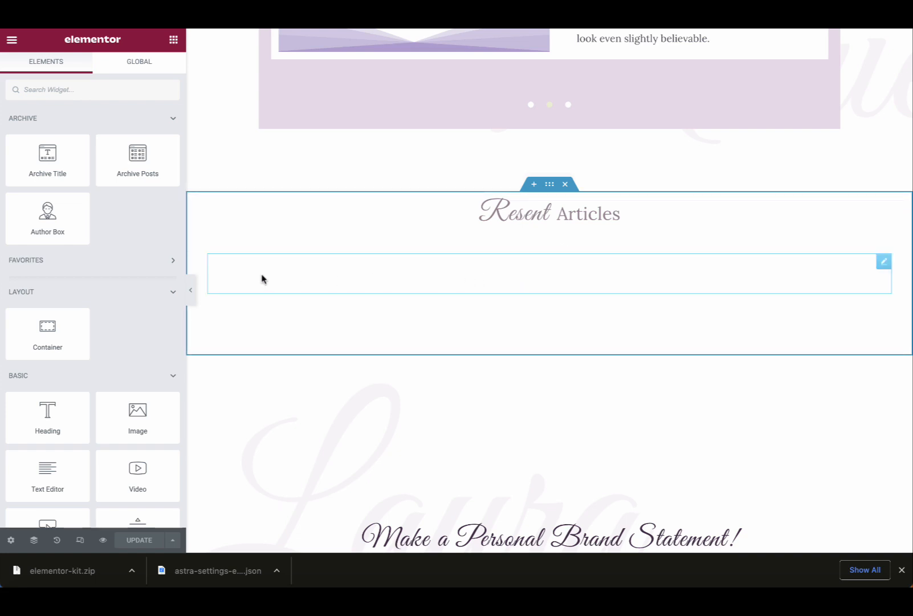
Set the default template of the Posts widget under Resent Articles to Blog Loop Template.
{"action": "left_click", "coordinate": [884, 264]}
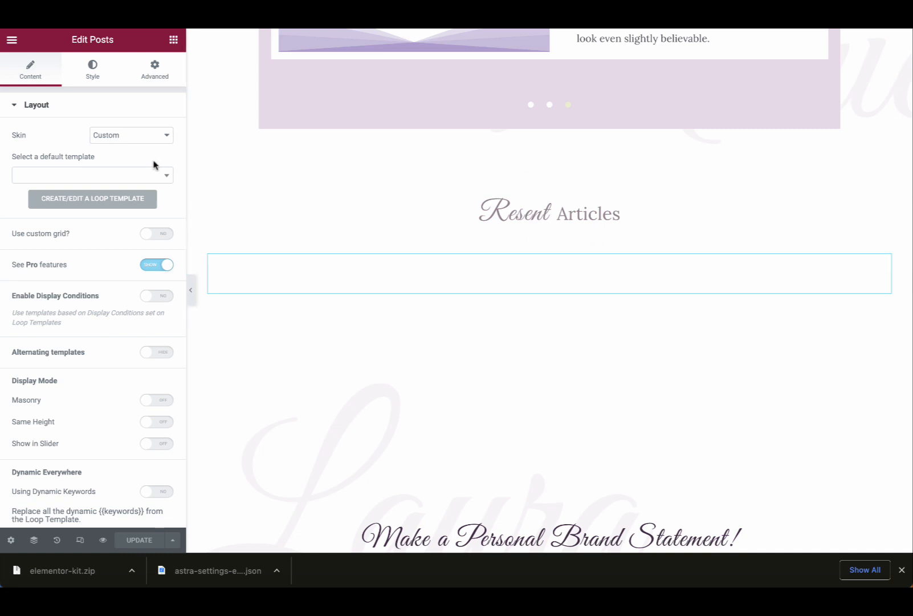
{"action": "left_click", "coordinate": [89, 174]}
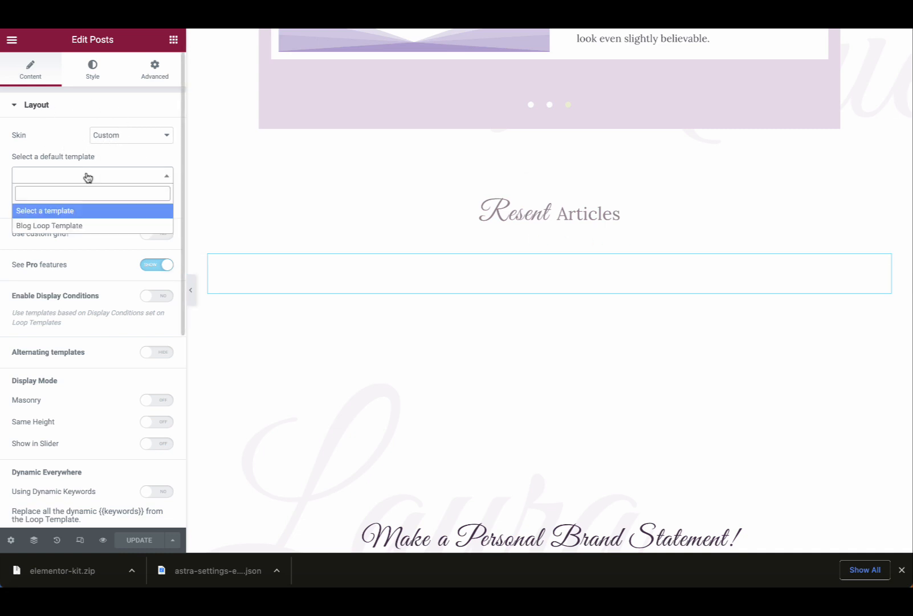
{"action": "left_click", "coordinate": [41, 226]}
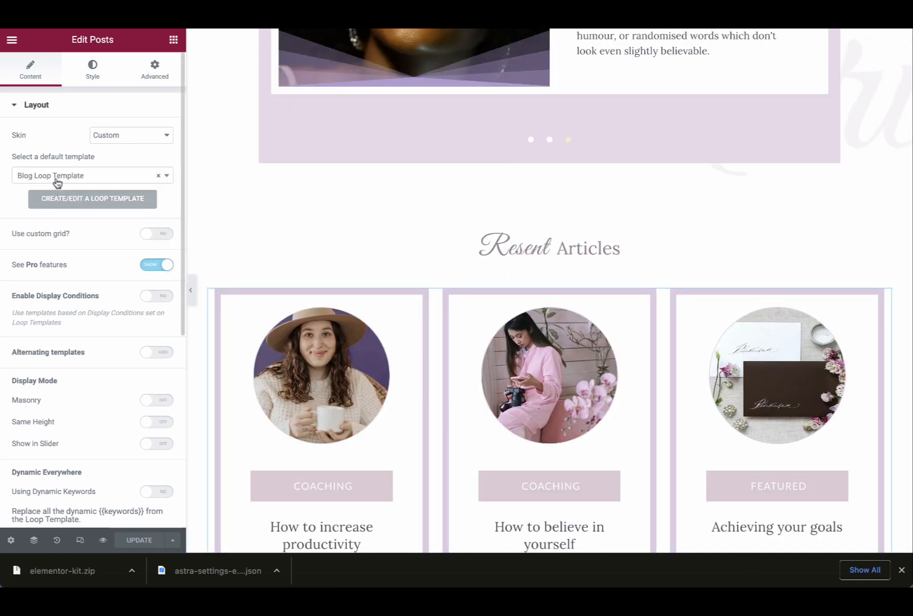
{"action": "scroll", "coordinate": [322, 319], "scroll_direction": "down", "scroll_amount": 3}
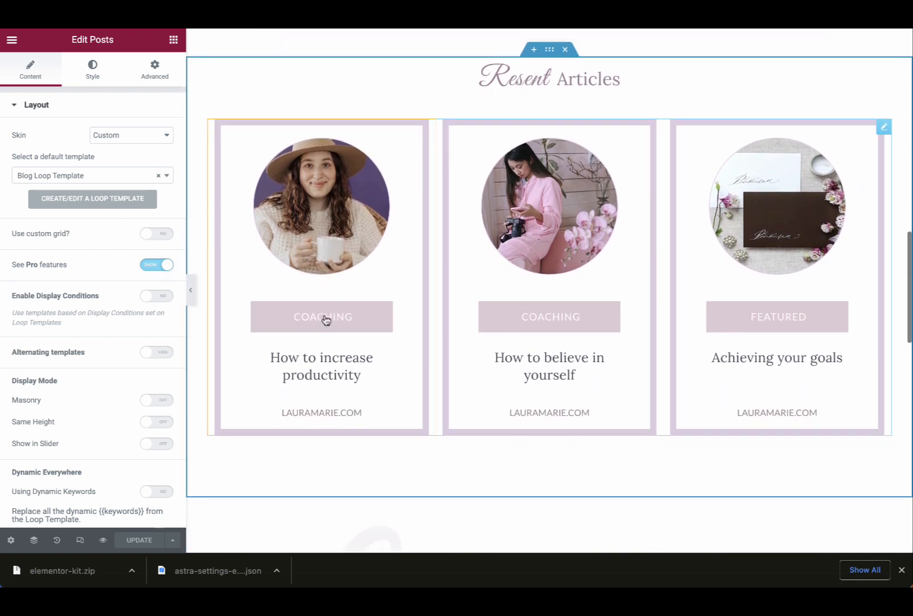
{"action": "scroll", "coordinate": [113, 388], "scroll_direction": "down", "scroll_amount": 5}
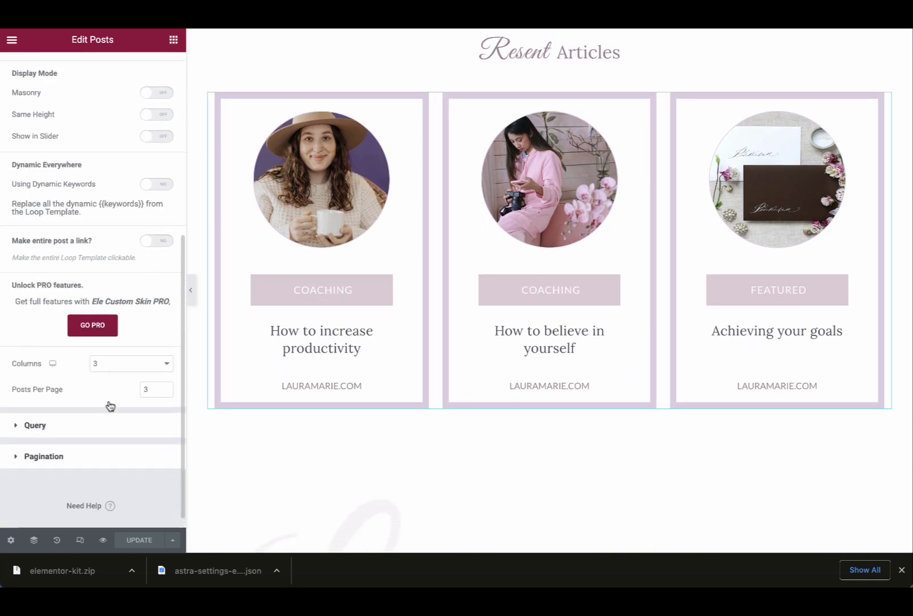
Try 5 posts per page in the Resent Articles Posts widget, and set the value back to 3.
{"action": "left_click", "coordinate": [165, 372]}
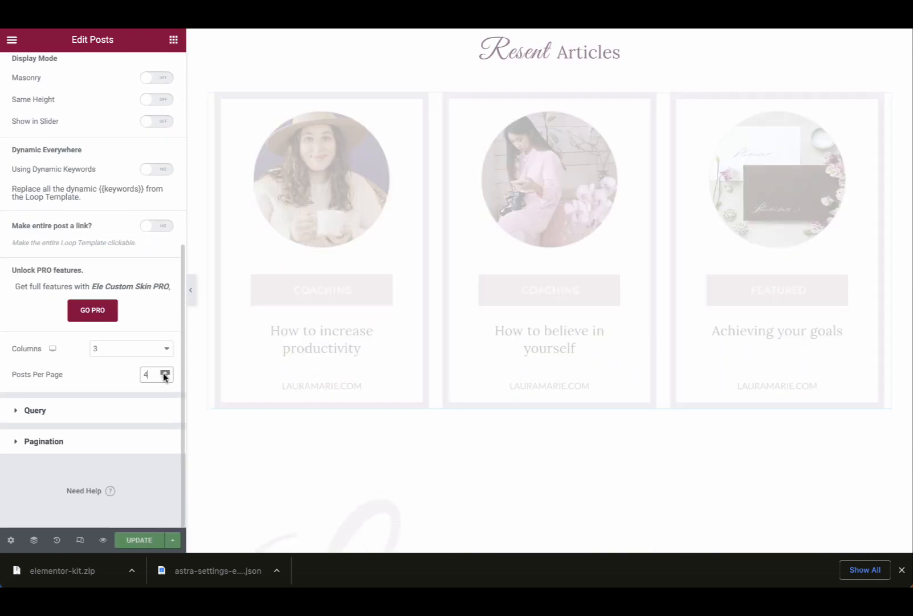
{"action": "left_click", "coordinate": [164, 372]}
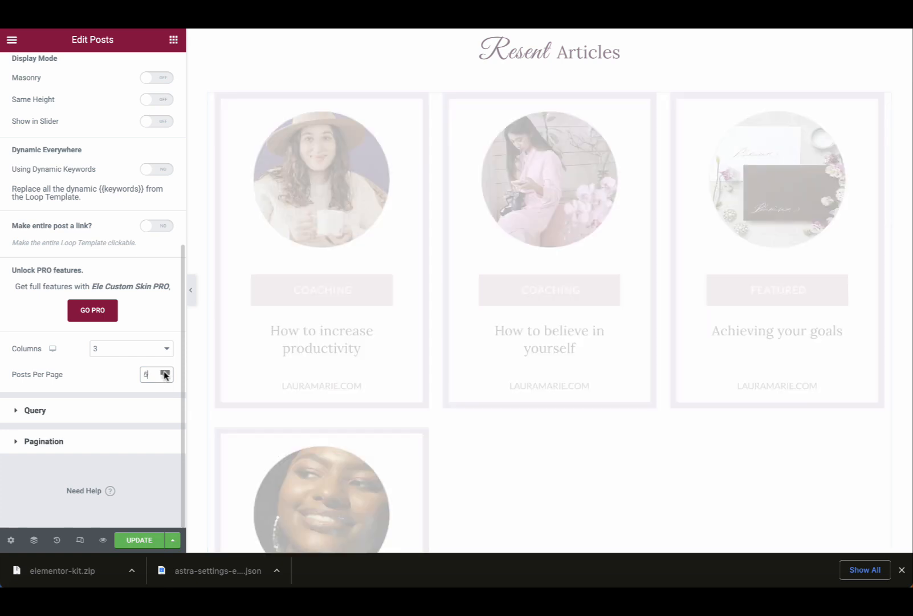
{"action": "left_click_drag", "start_coordinate": [149, 376], "coordinate": [135, 379]}
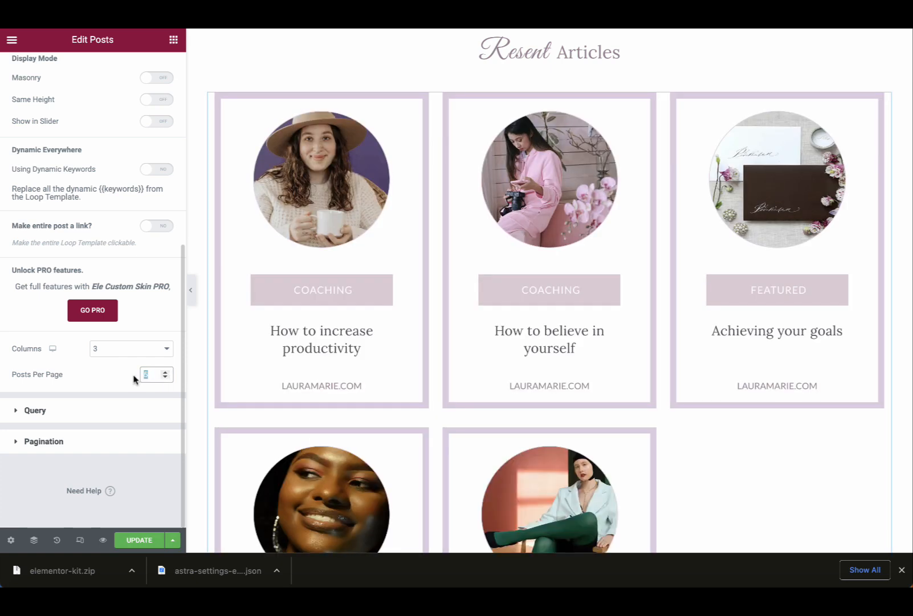
{"action": "type", "text": "3"}
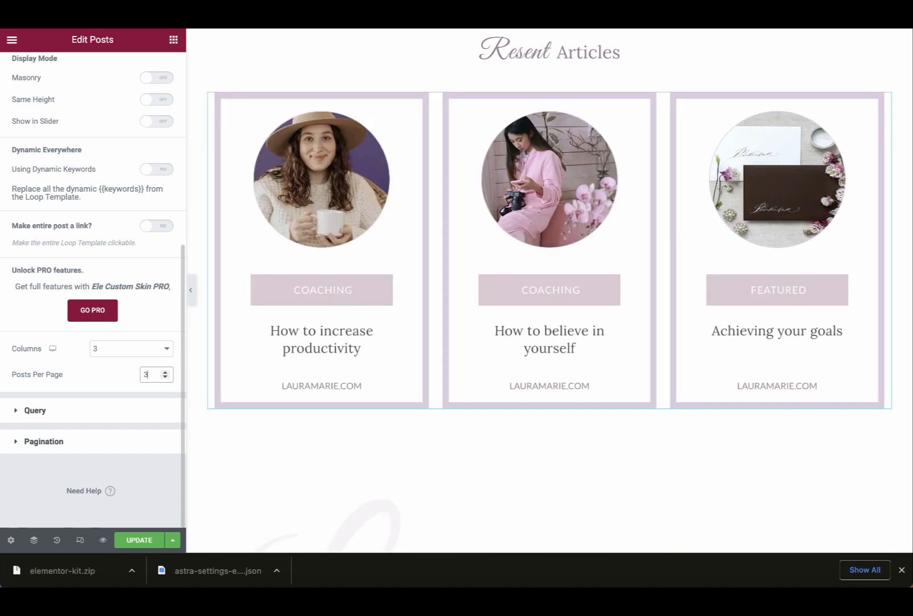
Update the Journal Archive Template and look over the page down to the footer and back up to the header.
{"action": "scroll", "coordinate": [355, 296], "scroll_direction": "up", "scroll_amount": 3}
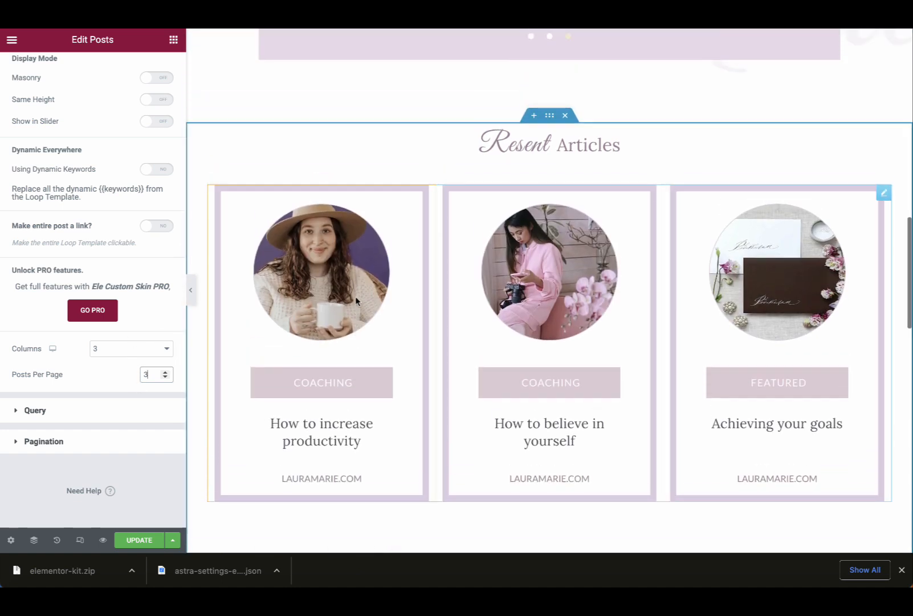
{"action": "scroll", "coordinate": [355, 296], "scroll_direction": "down", "scroll_amount": 2}
{"action": "left_click", "coordinate": [140, 539]}
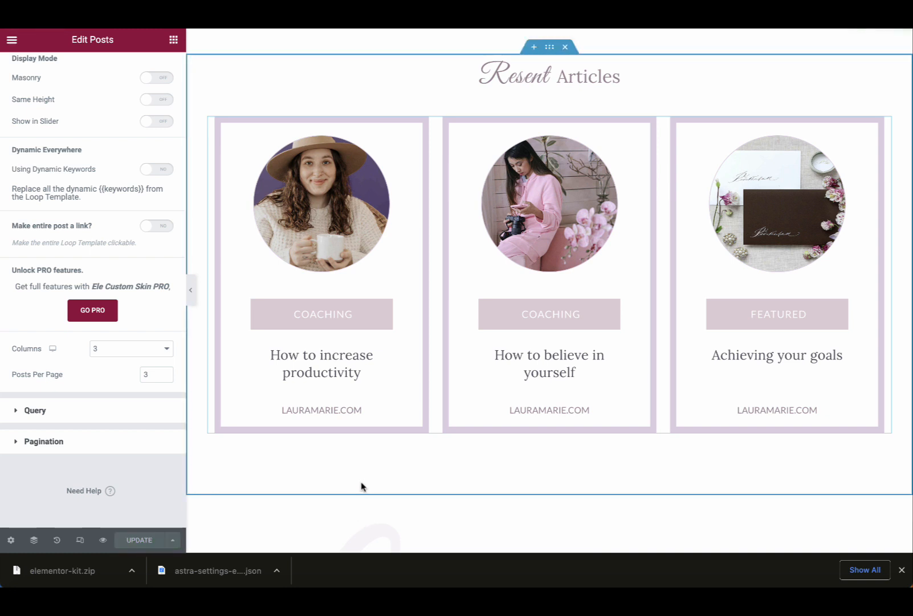
{"action": "scroll", "coordinate": [364, 485], "scroll_direction": "down", "scroll_amount": 10}
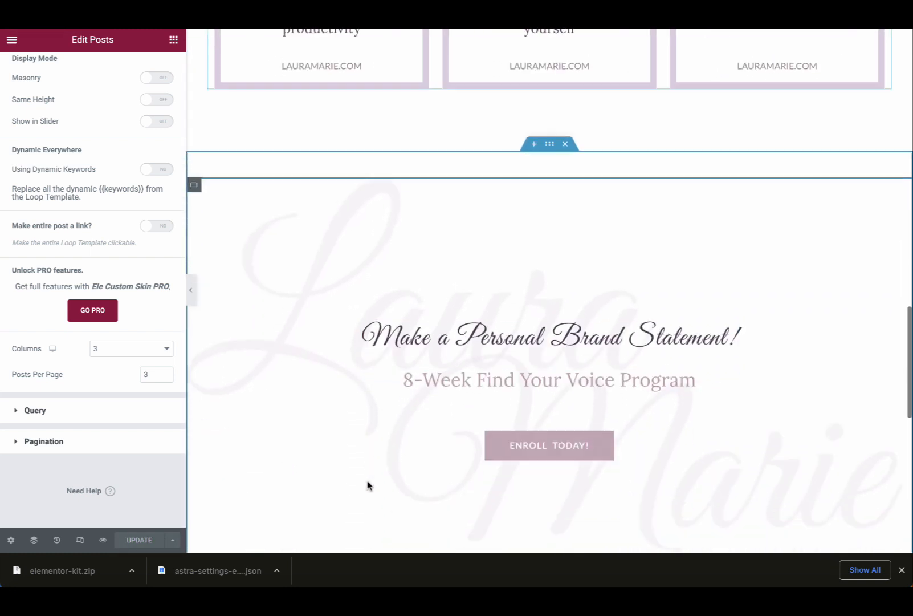
{"action": "scroll", "coordinate": [367, 486], "scroll_direction": "down", "scroll_amount": 5}
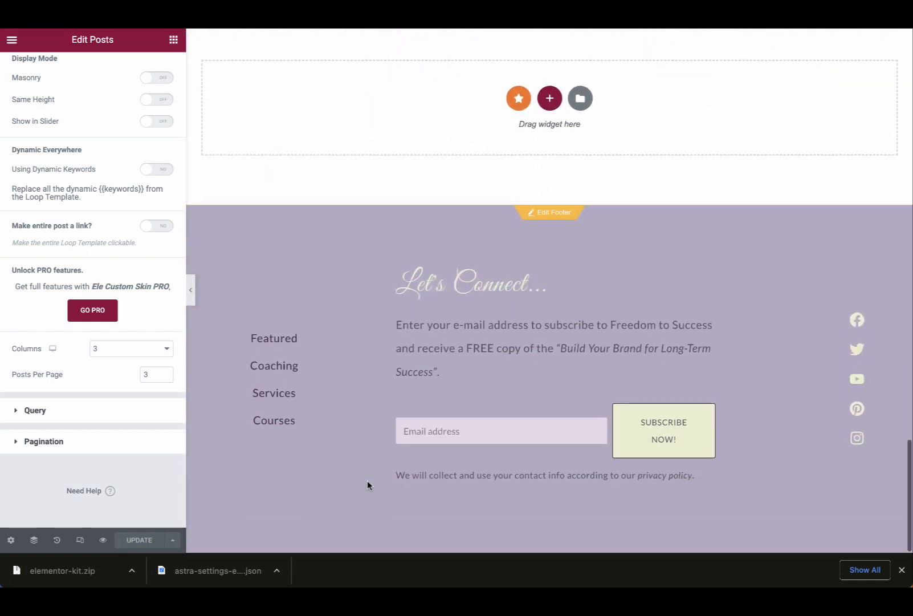
{"action": "scroll", "coordinate": [368, 480], "scroll_direction": "up", "scroll_amount": 8}
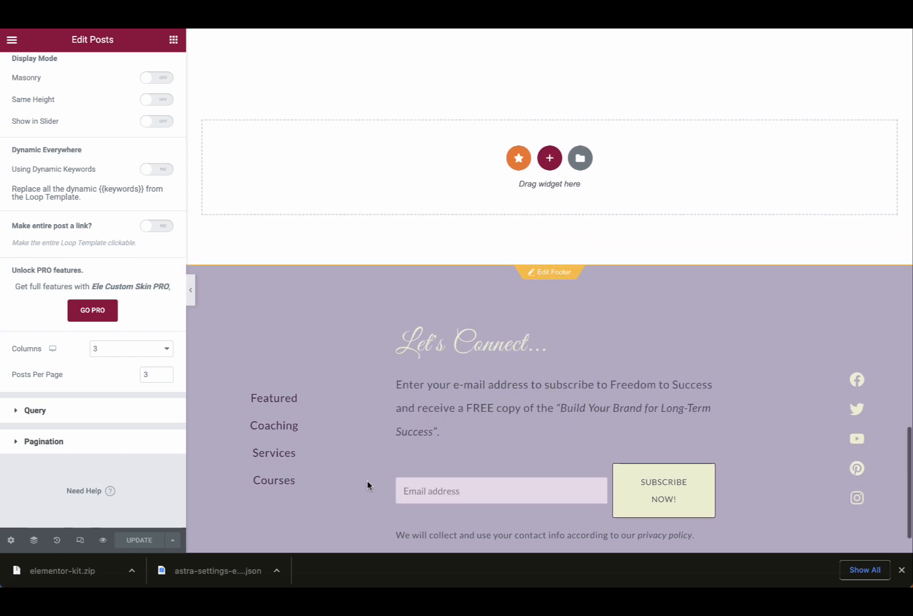
{"action": "scroll", "coordinate": [368, 485], "scroll_direction": "up", "scroll_amount": 10}
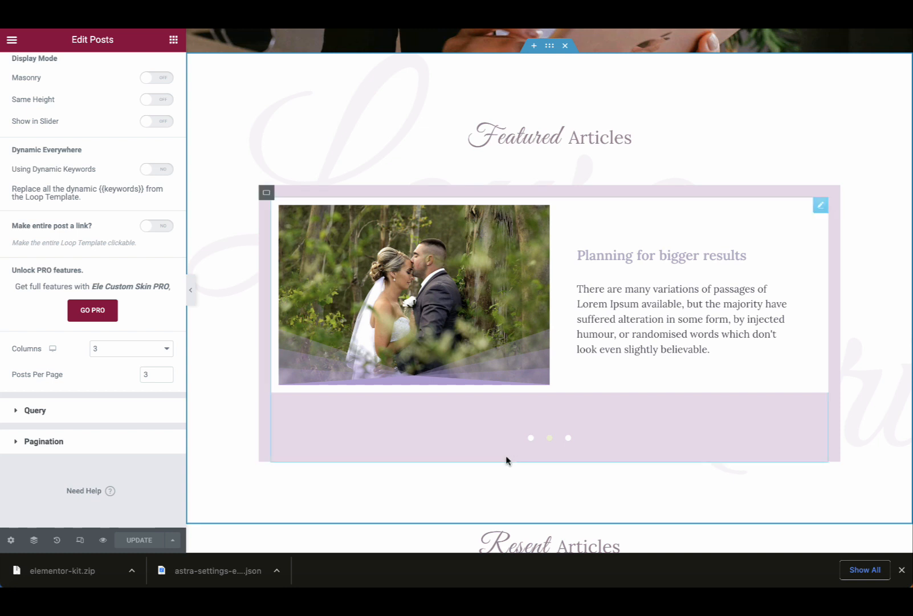
{"action": "scroll", "coordinate": [508, 460], "scroll_direction": "up", "scroll_amount": 5}
{"action": "scroll", "coordinate": [490, 452], "scroll_direction": "up", "scroll_amount": 4}
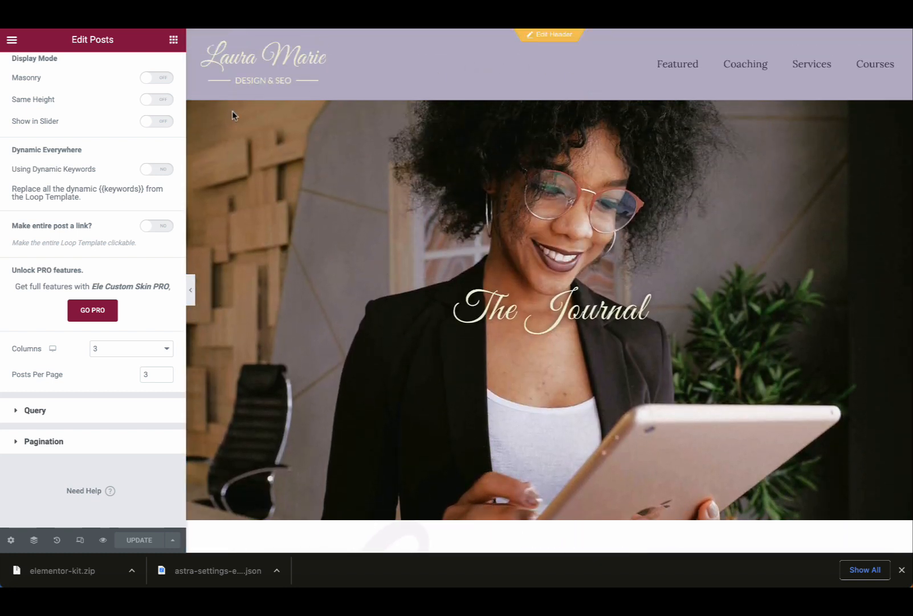
Go to the Theme Builder's Header parts and open the Menu Header template for editing.
{"action": "left_click", "coordinate": [12, 41]}
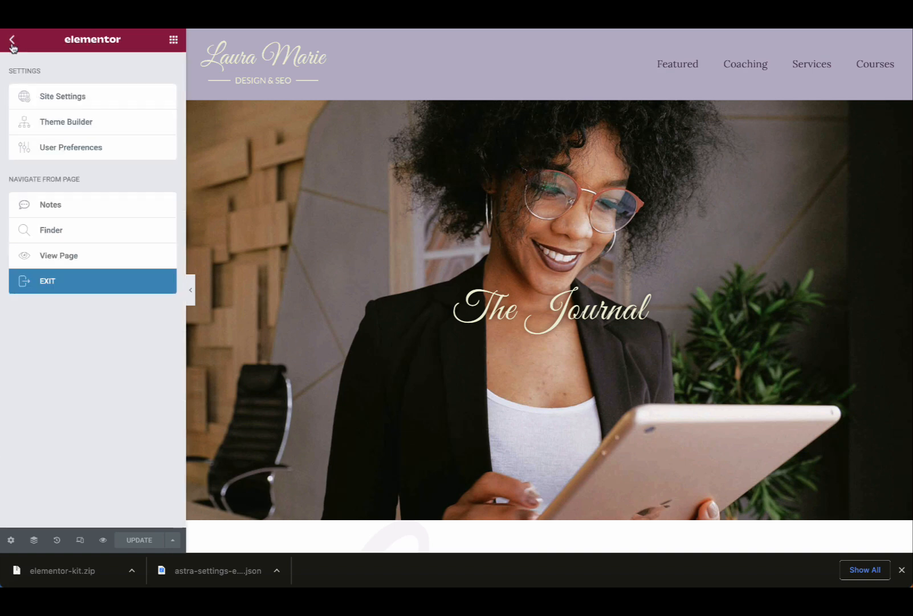
{"action": "left_click", "coordinate": [62, 123]}
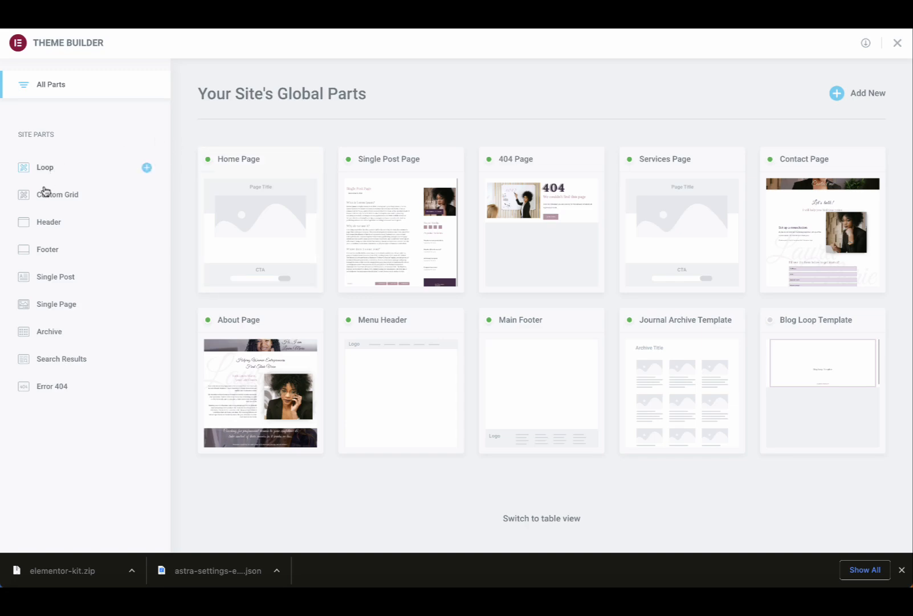
{"action": "left_click", "coordinate": [48, 223]}
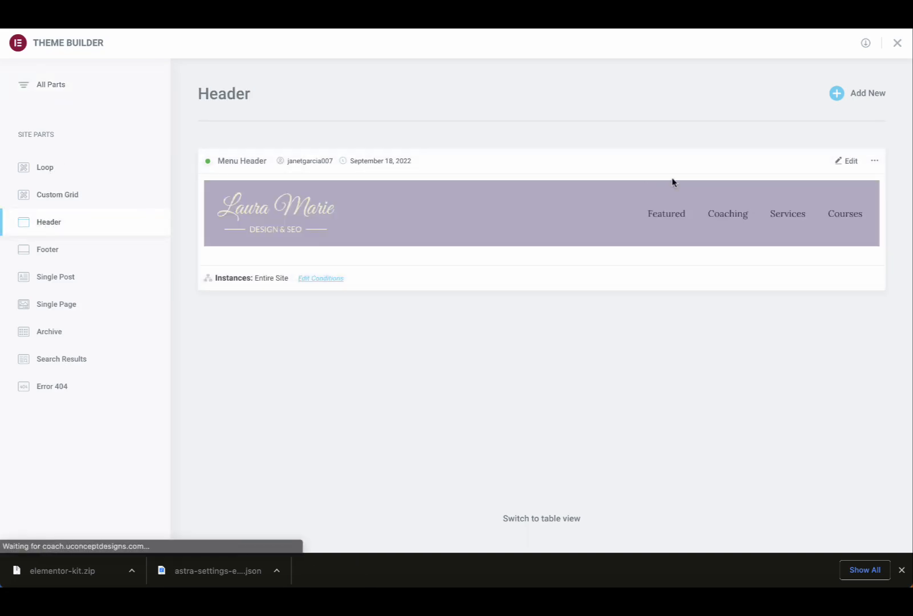
{"action": "left_click", "coordinate": [850, 163]}
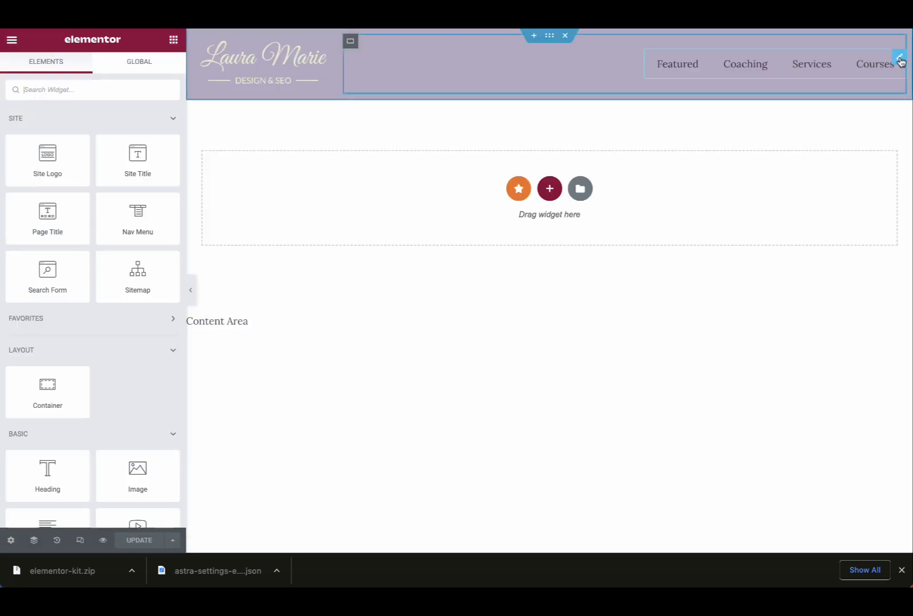
Switch the header's Nav Menu widget to Primary Menu and update the template.
{"action": "left_click", "coordinate": [901, 59]}
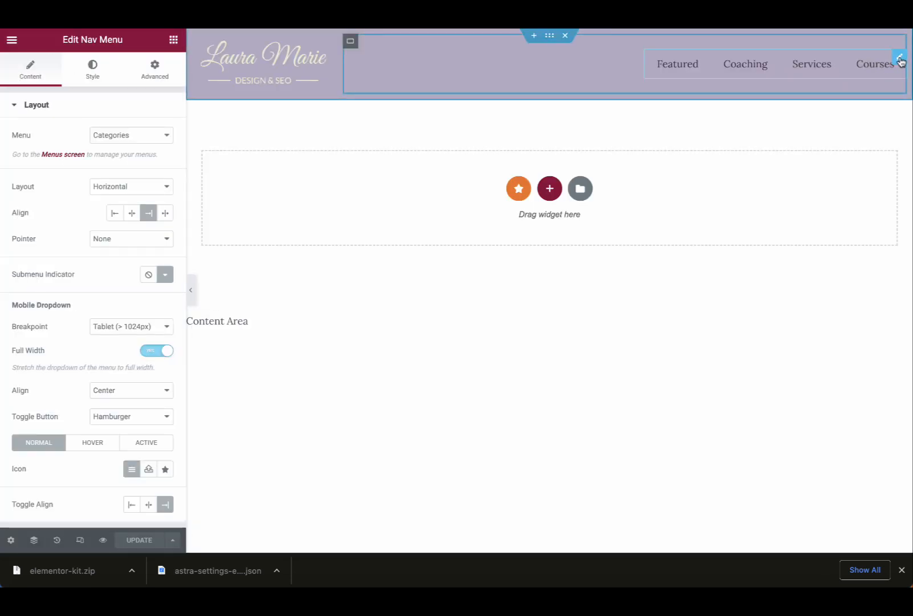
{"action": "left_click", "coordinate": [146, 138]}
{"action": "left_click", "coordinate": [124, 162]}
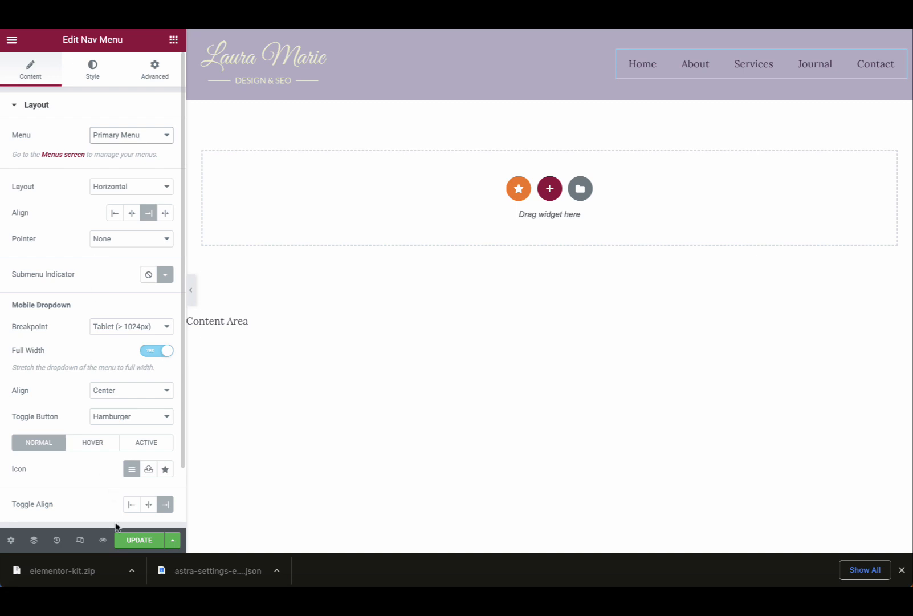
{"action": "left_click", "coordinate": [128, 540]}
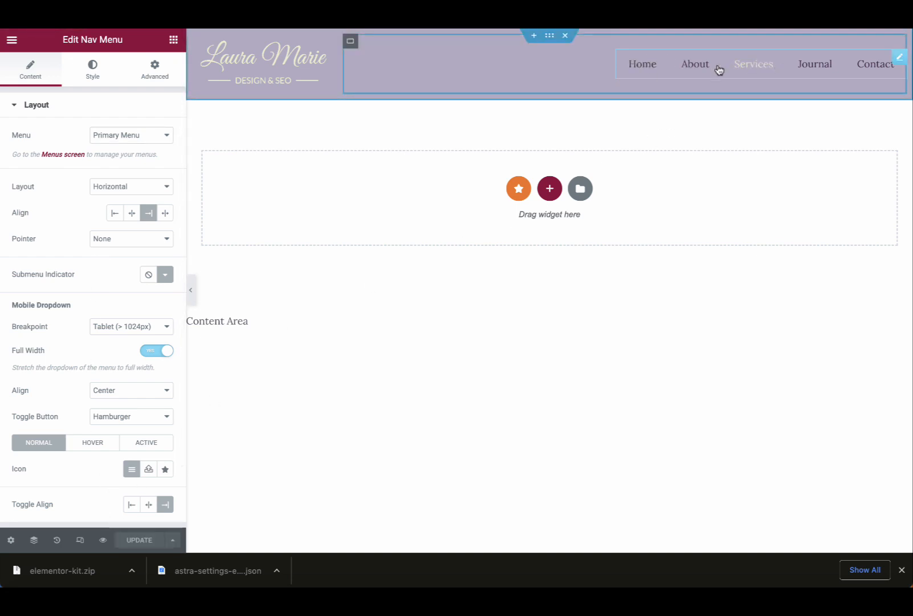
Go to the Theme Builder's Footer parts and open the Main Footer template for editing.
{"action": "scroll", "coordinate": [273, 386], "scroll_direction": "down", "scroll_amount": 15}
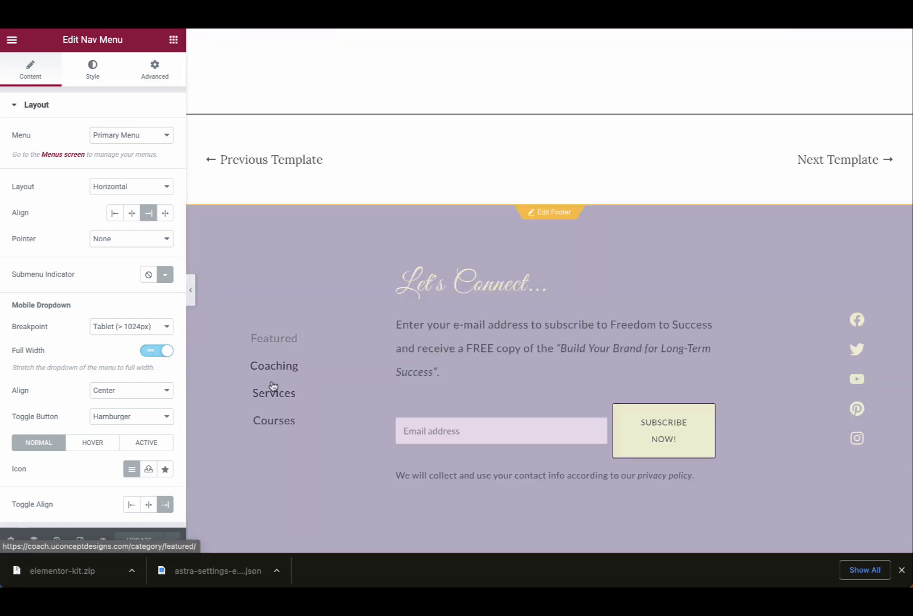
{"action": "left_click", "coordinate": [12, 40]}
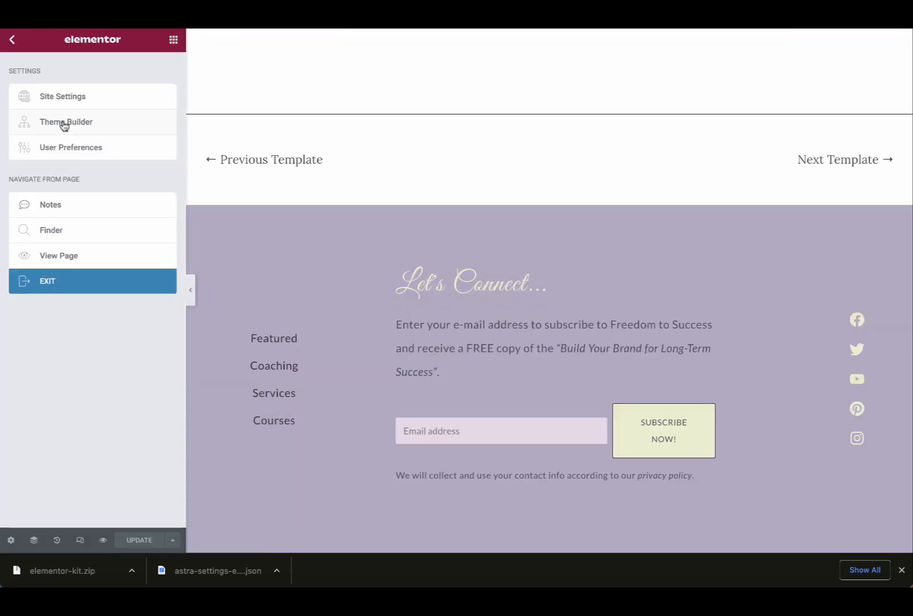
{"action": "left_click", "coordinate": [65, 125]}
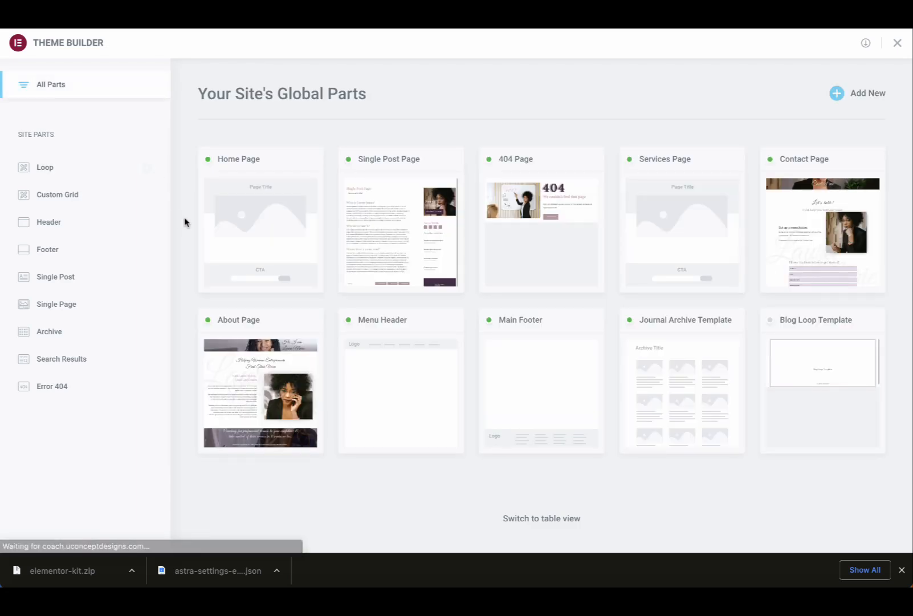
{"action": "left_click", "coordinate": [50, 252]}
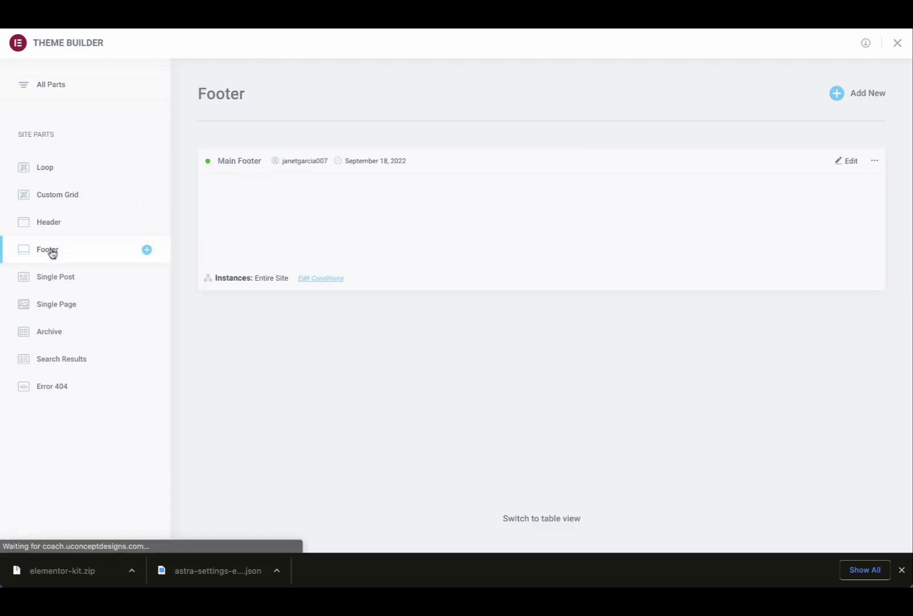
{"action": "left_click", "coordinate": [852, 163]}
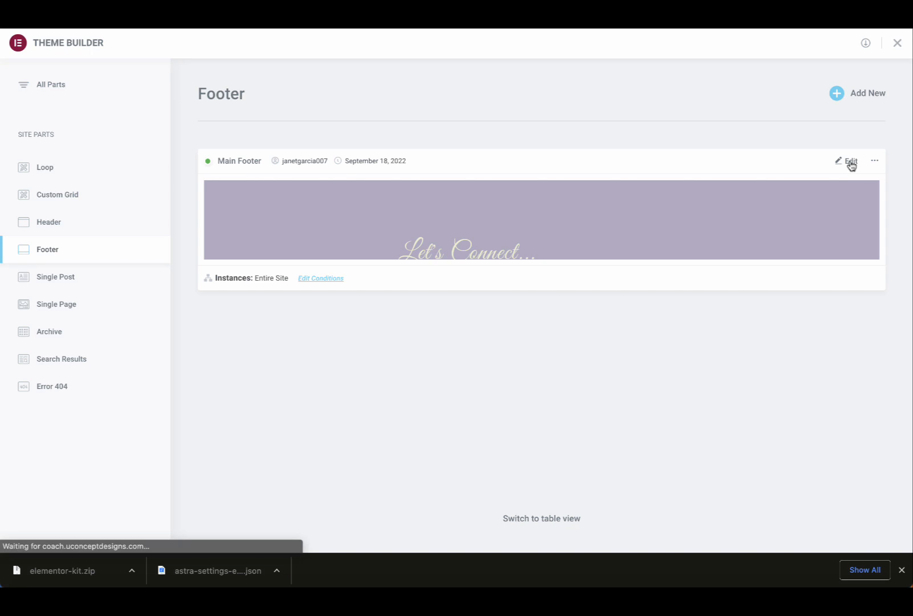
Switch the footer's Nav Menu widget to Footer Menu, set the Let's Connect container's padding to 4%, and update the template.
{"action": "scroll", "coordinate": [632, 155], "scroll_direction": "down", "scroll_amount": 5}
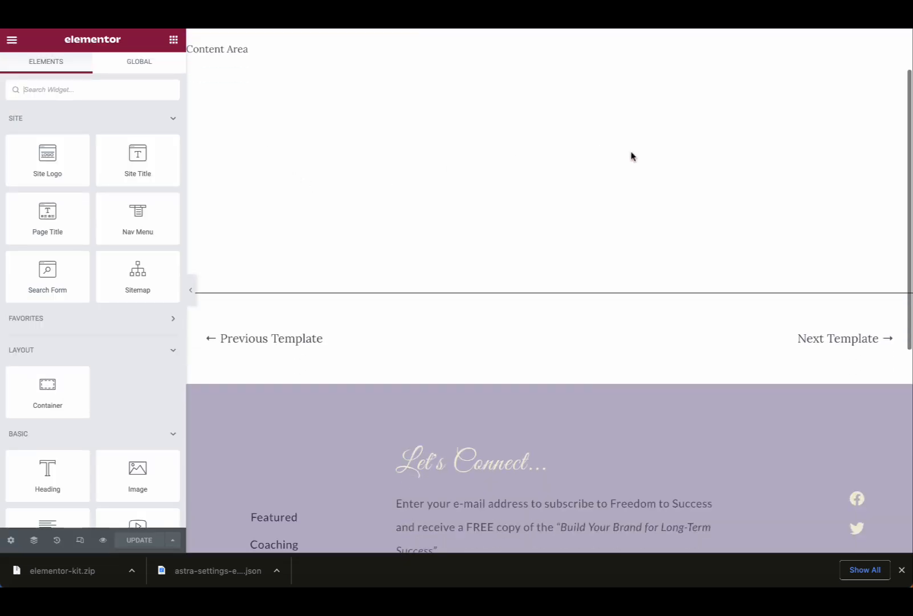
{"action": "left_click", "coordinate": [320, 264]}
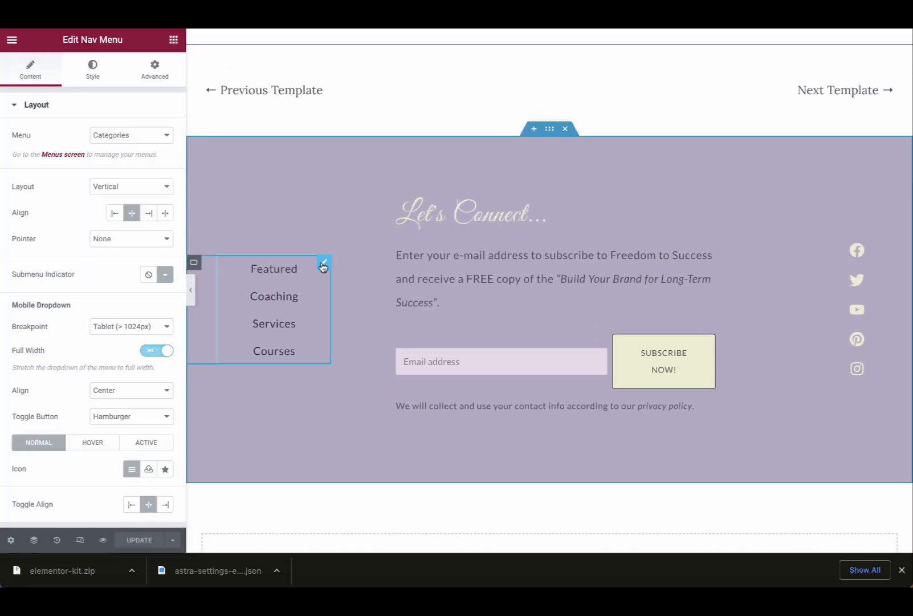
{"action": "left_click", "coordinate": [122, 136]}
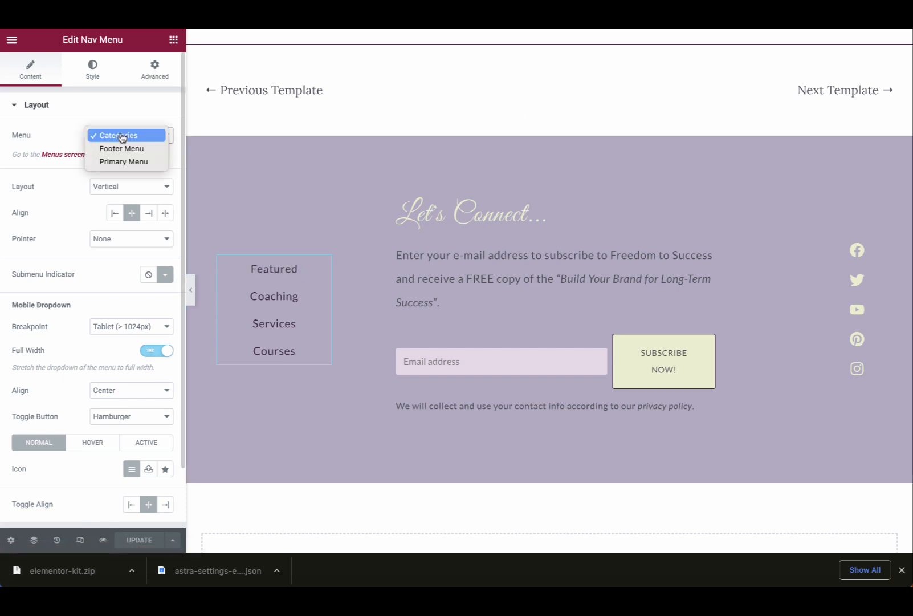
{"action": "left_click", "coordinate": [122, 148]}
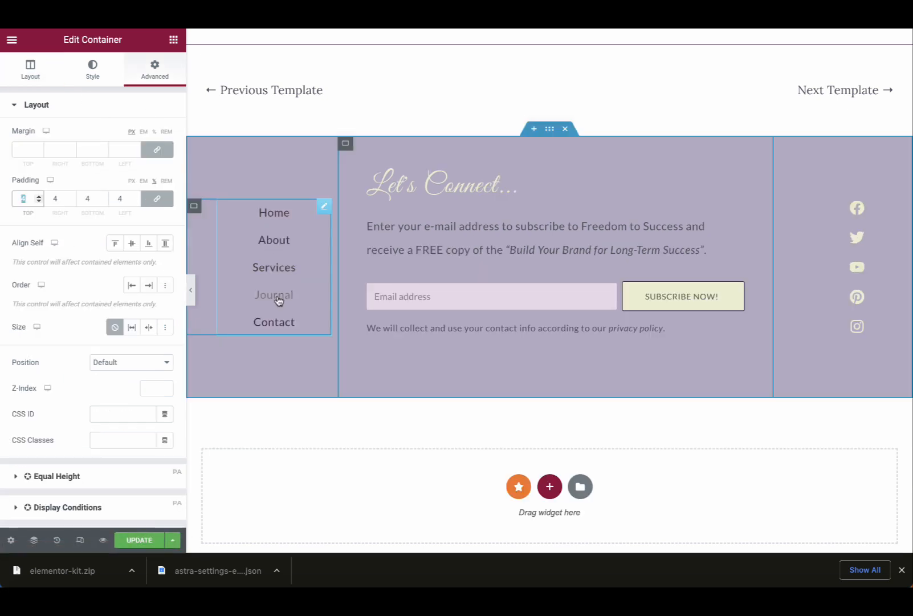
{"action": "scroll", "coordinate": [284, 280], "scroll_direction": "up", "scroll_amount": 1}
{"action": "scroll", "coordinate": [285, 283], "scroll_direction": "up", "scroll_amount": 3}
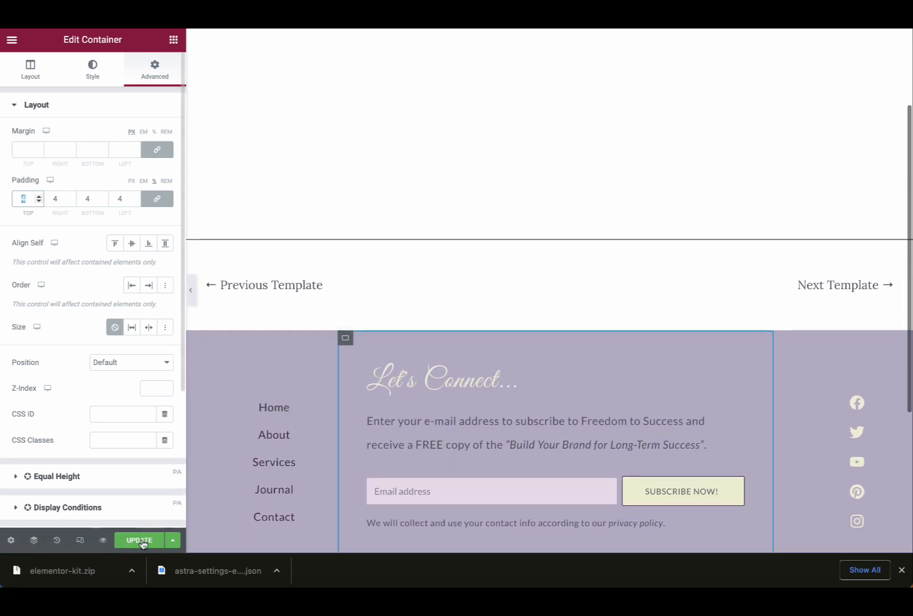
{"action": "left_click", "coordinate": [142, 540]}
Go to the Theme Builder's site parts and open the Home Page template for editing.
{"action": "left_click", "coordinate": [11, 40]}
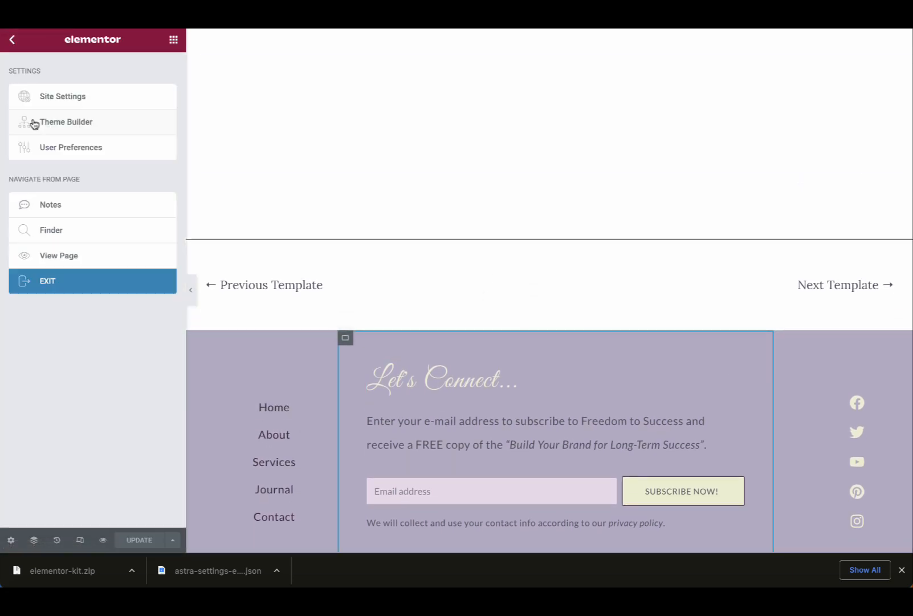
{"action": "left_click", "coordinate": [39, 125]}
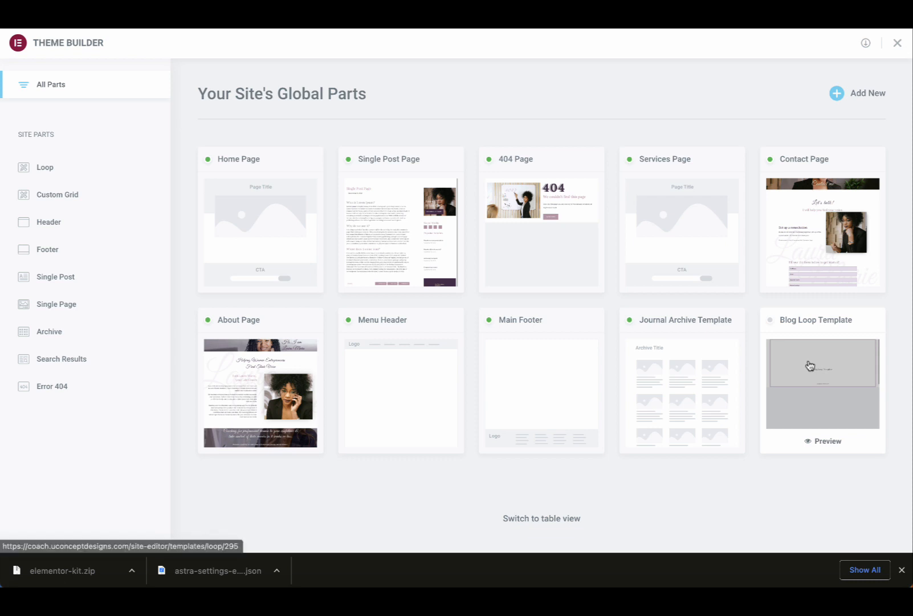
{"action": "left_click", "coordinate": [267, 203]}
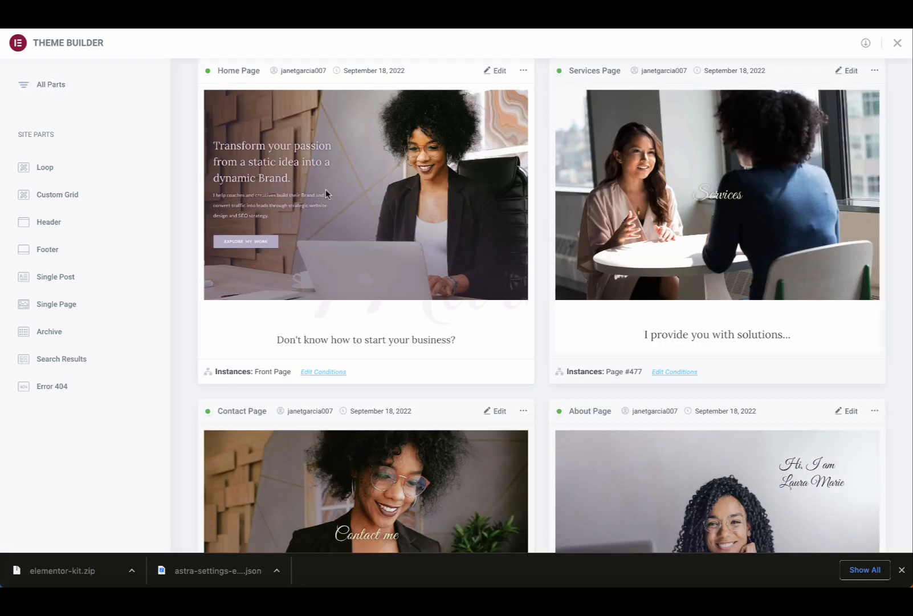
{"action": "left_click", "coordinate": [500, 71]}
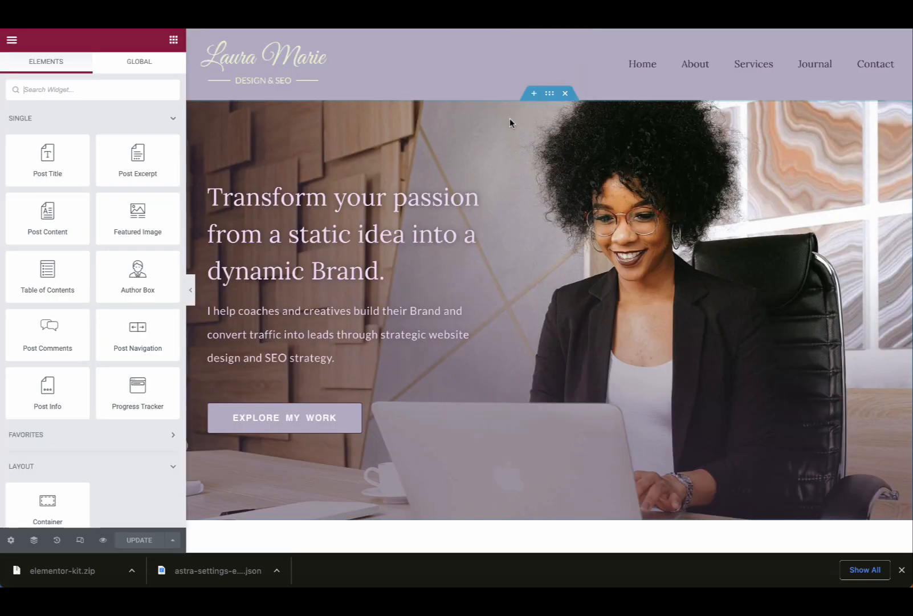
Set the default template of the home page's empty Posts widget to Blog Loop Template.
{"action": "scroll", "coordinate": [509, 118], "scroll_direction": "down", "scroll_amount": 8}
{"action": "scroll", "coordinate": [510, 123], "scroll_direction": "down", "scroll_amount": 15}
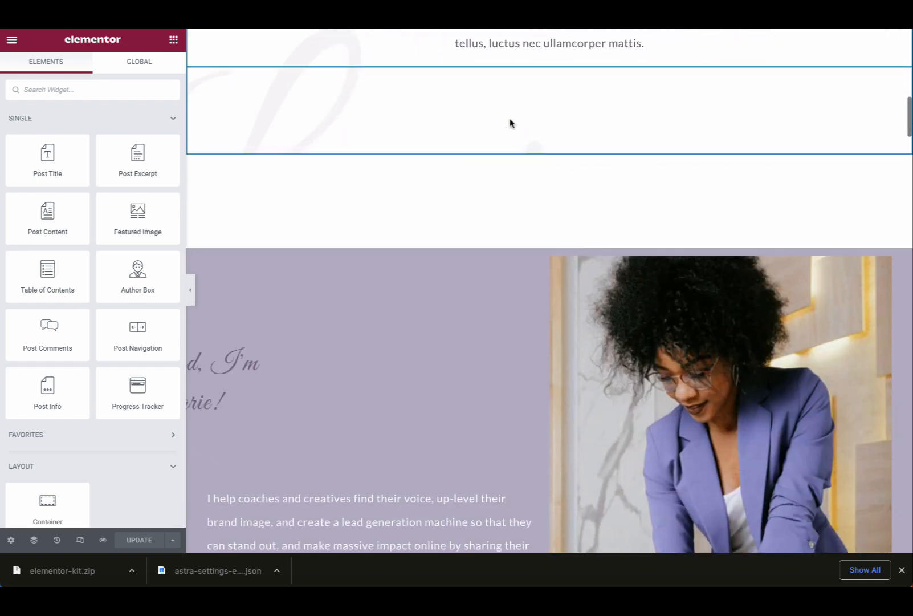
{"action": "scroll", "coordinate": [509, 118], "scroll_direction": "down", "scroll_amount": 10}
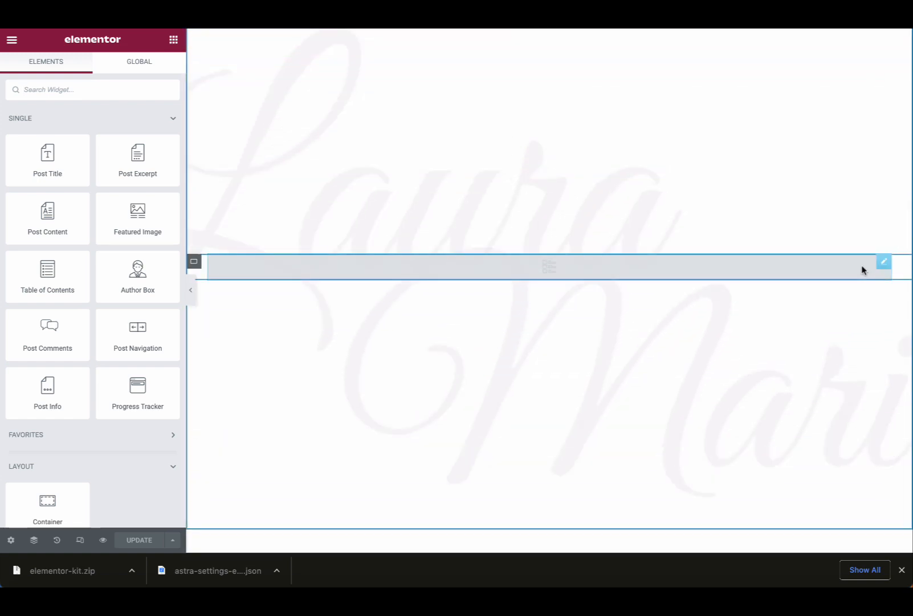
{"action": "left_click", "coordinate": [885, 266]}
{"action": "left_click", "coordinate": [90, 179]}
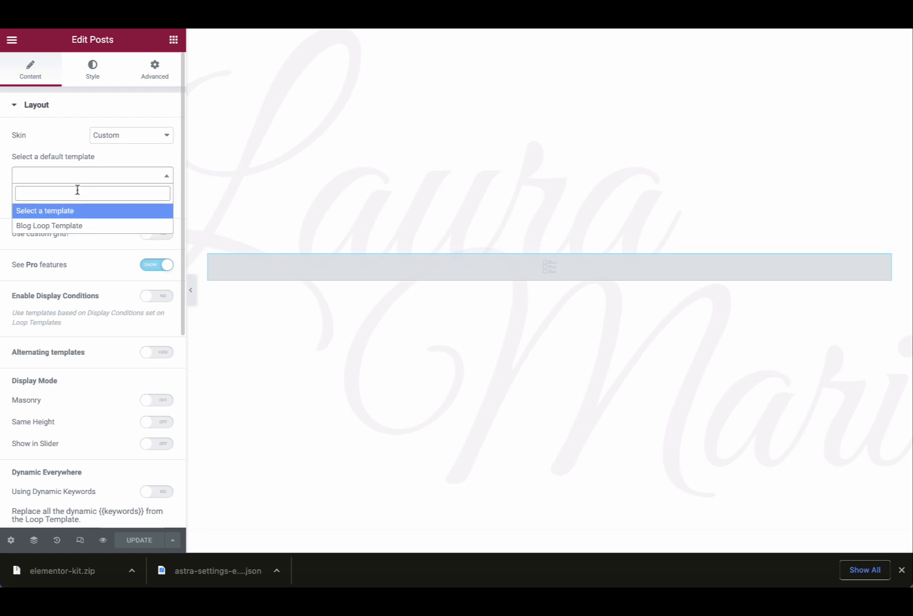
{"action": "left_click", "coordinate": [41, 226]}
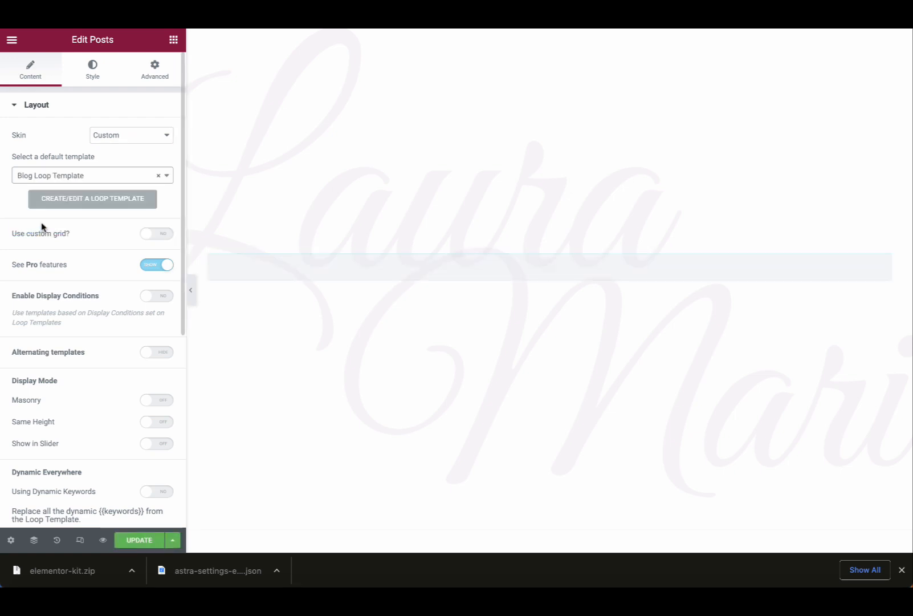
{"action": "scroll", "coordinate": [322, 283], "scroll_direction": "down", "scroll_amount": 5}
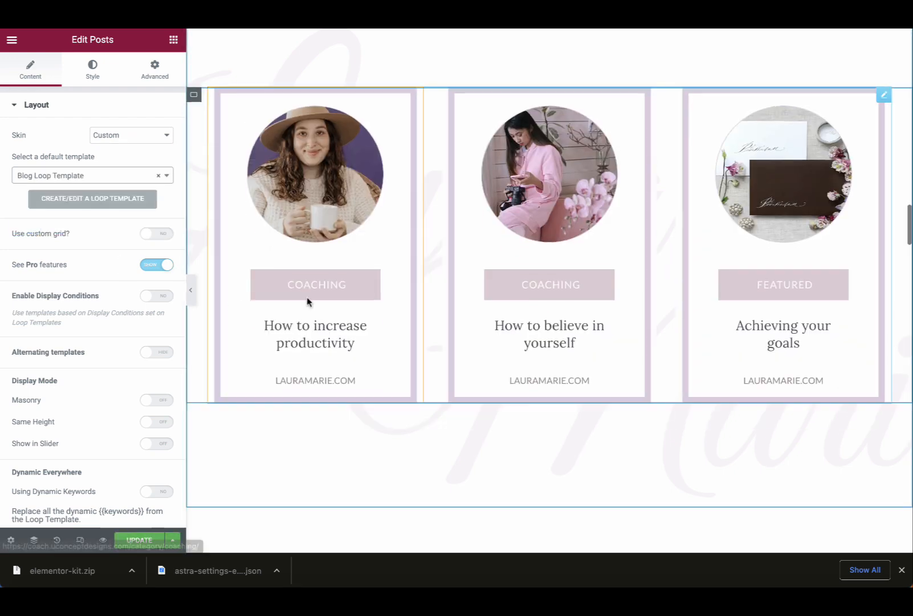
In tablet view, assign Blog Loop Template to the empty Posts widget for small screens, update the page template, and check its post cards.
{"action": "scroll", "coordinate": [321, 283], "scroll_direction": "down", "scroll_amount": 3}
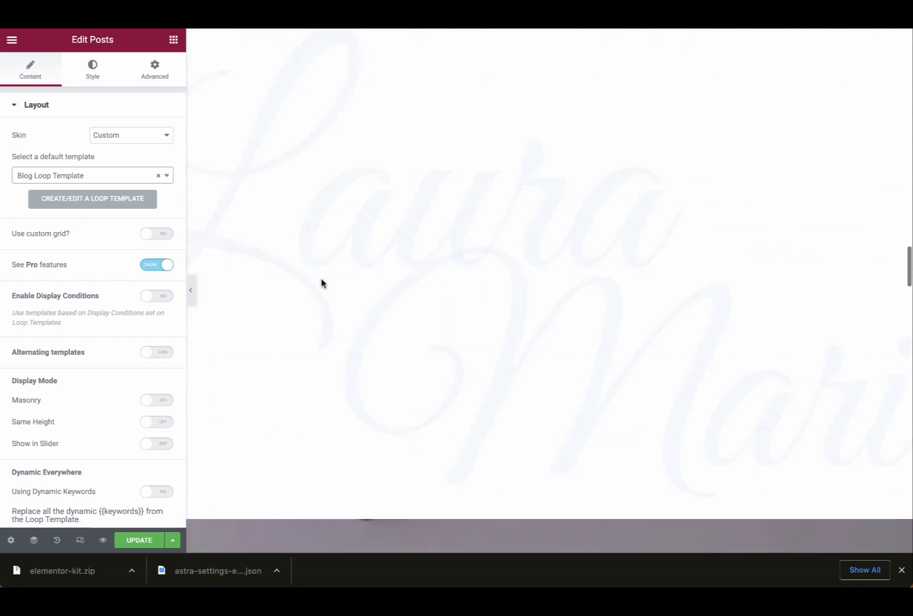
{"action": "scroll", "coordinate": [323, 338], "scroll_direction": "up", "scroll_amount": 2}
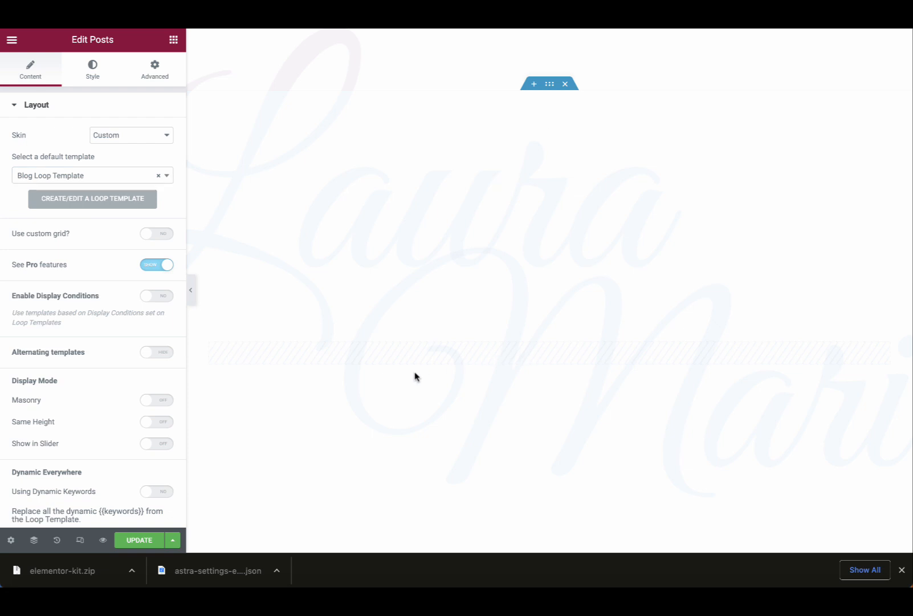
{"action": "left_click", "coordinate": [80, 540]}
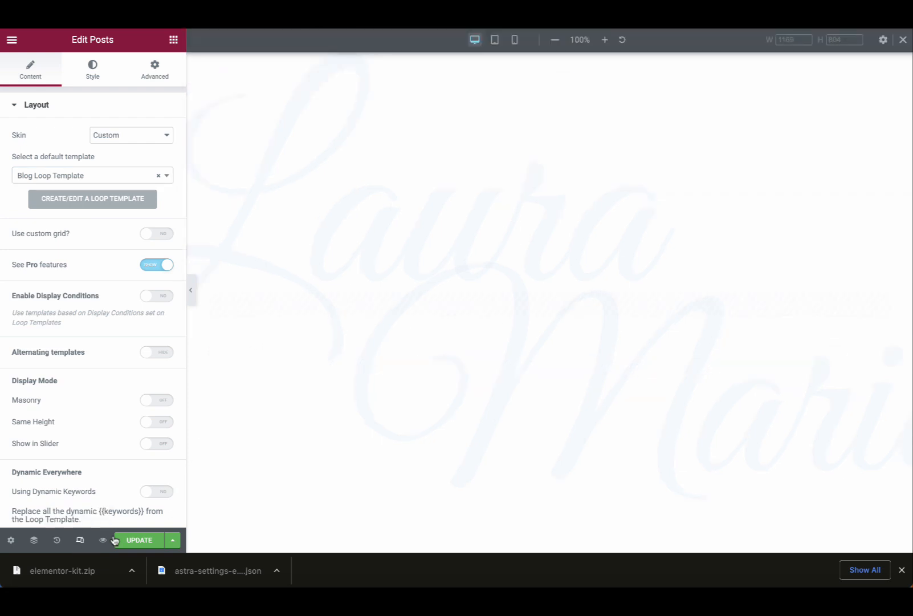
{"action": "left_click", "coordinate": [494, 40]}
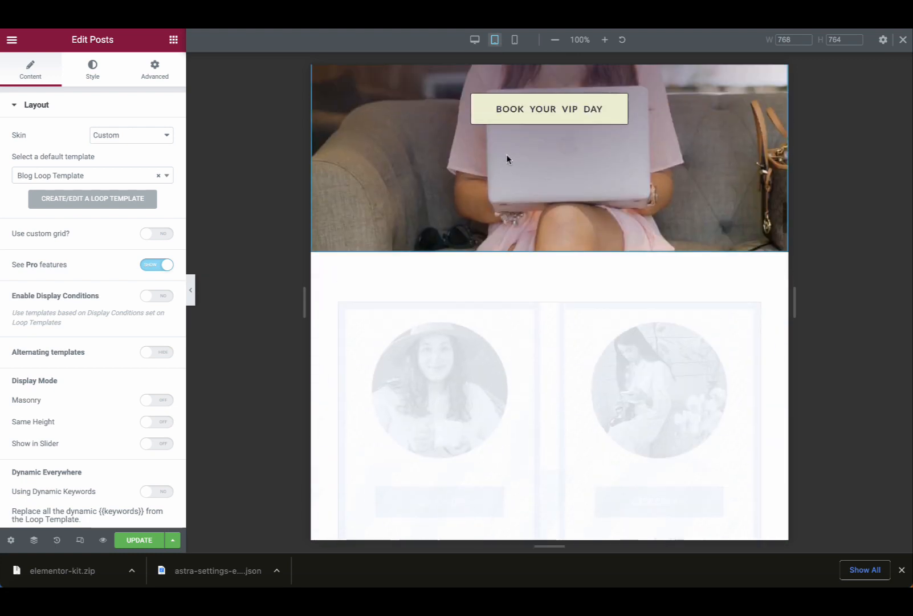
{"action": "scroll", "coordinate": [507, 155], "scroll_direction": "up", "scroll_amount": 8}
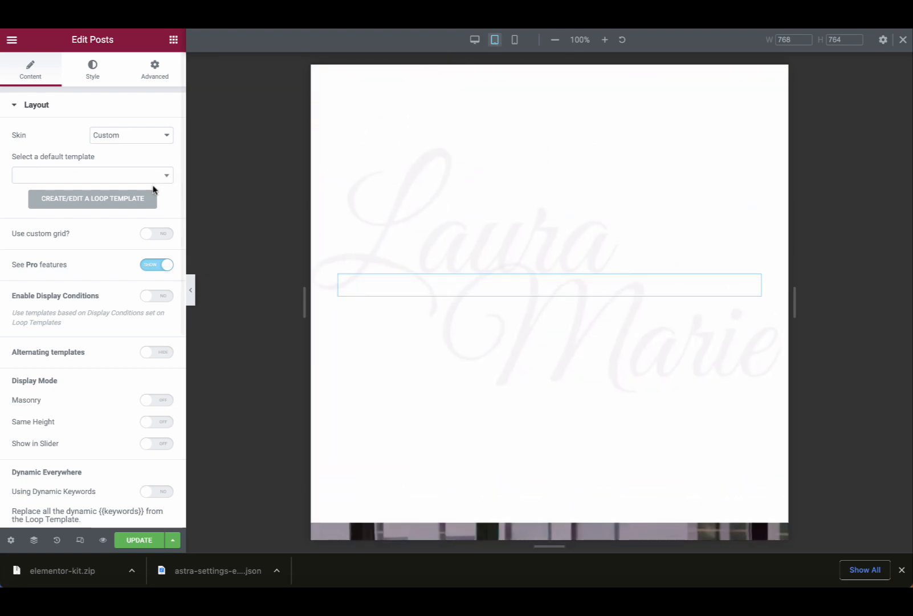
{"action": "left_click", "coordinate": [56, 228]}
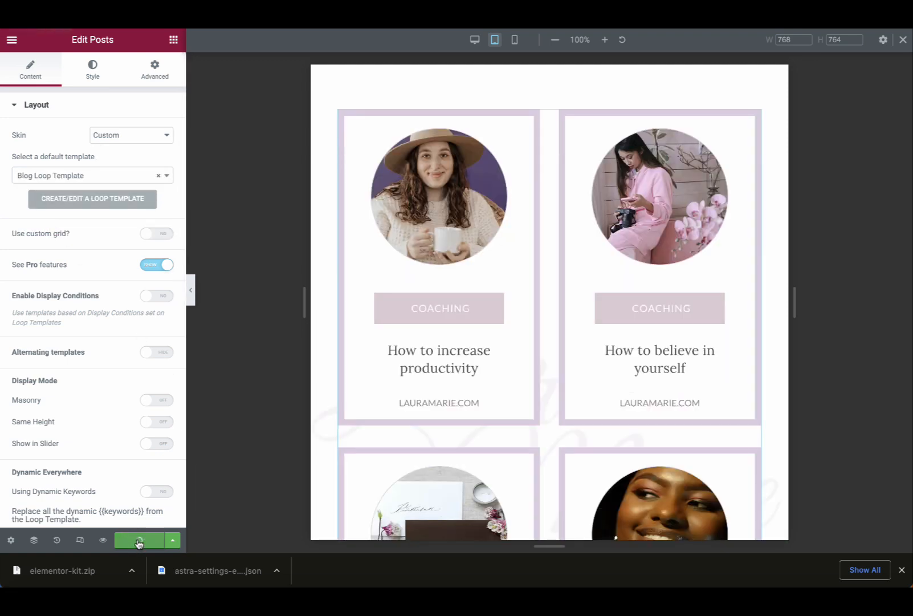
{"action": "scroll", "coordinate": [387, 397], "scroll_direction": "down", "scroll_amount": 6}
{"action": "scroll", "coordinate": [387, 397], "scroll_direction": "up", "scroll_amount": 7}
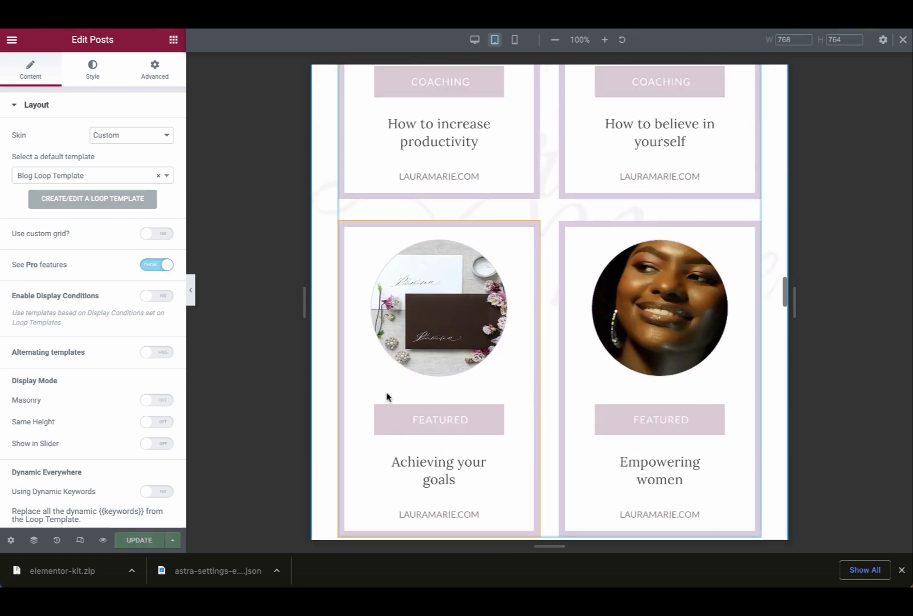
{"action": "scroll", "coordinate": [387, 397], "scroll_direction": "up", "scroll_amount": 2}
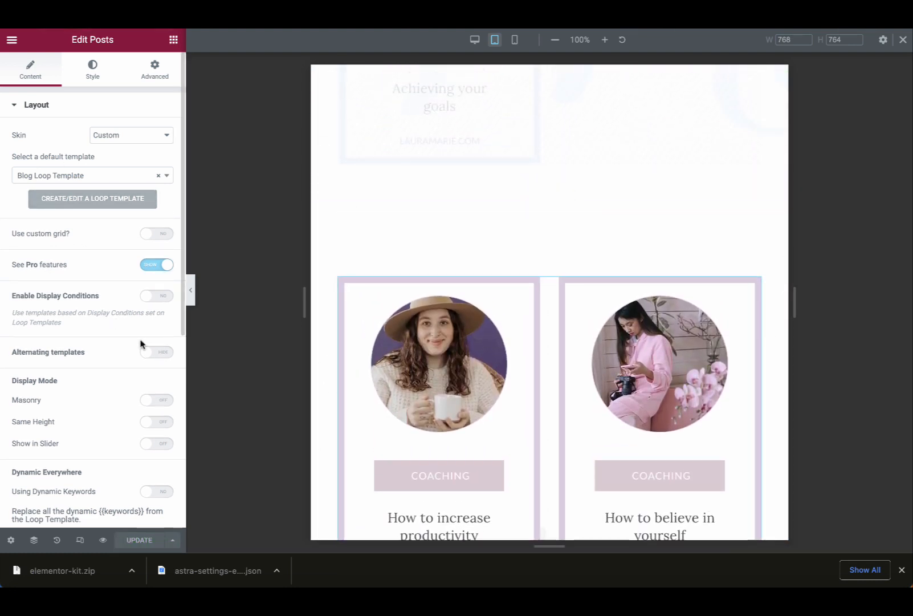
{"action": "scroll", "coordinate": [535, 357], "scroll_direction": "down", "scroll_amount": 4}
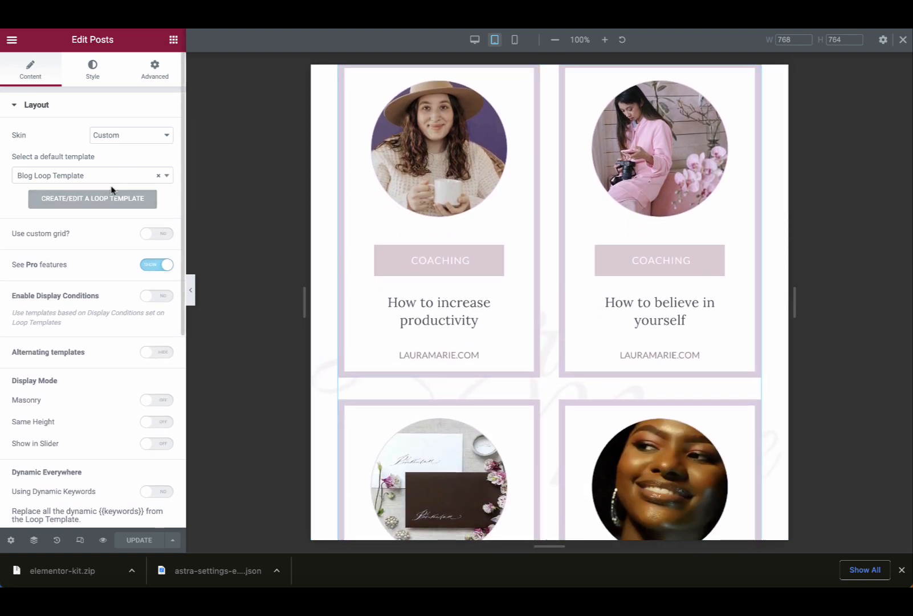
{"action": "scroll", "coordinate": [501, 274], "scroll_direction": "up", "scroll_amount": 4}
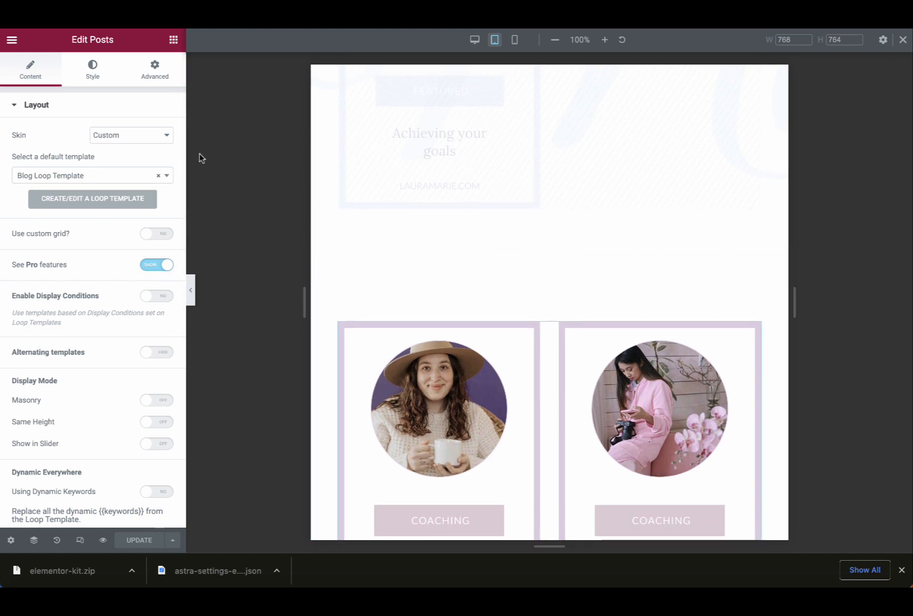
{"action": "scroll", "coordinate": [451, 248], "scroll_direction": "up", "scroll_amount": 1}
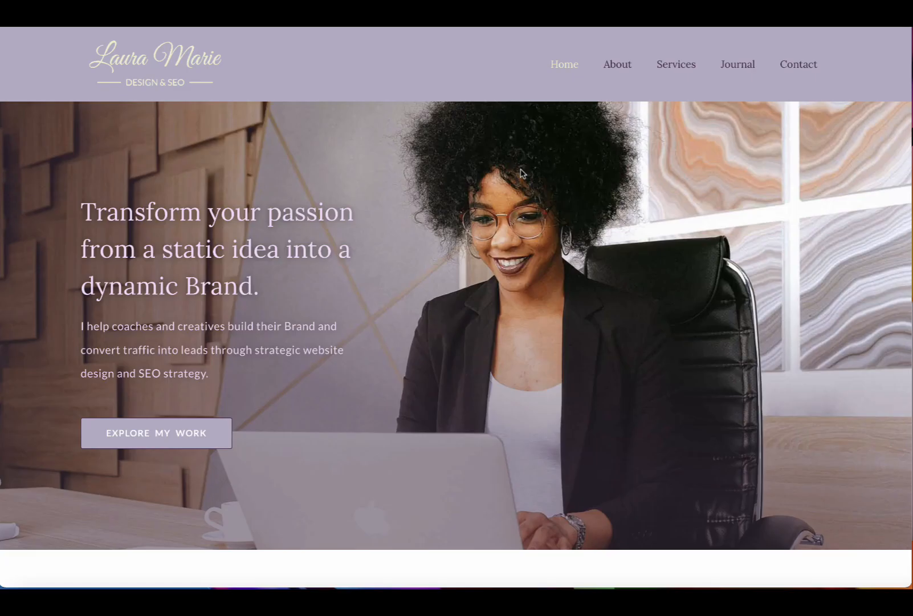
Examine the published Home page from header to footer, including the hero, blog post cards, testimonials, and footer menu.
{"action": "scroll", "coordinate": [520, 172], "scroll_direction": "down", "scroll_amount": 8}
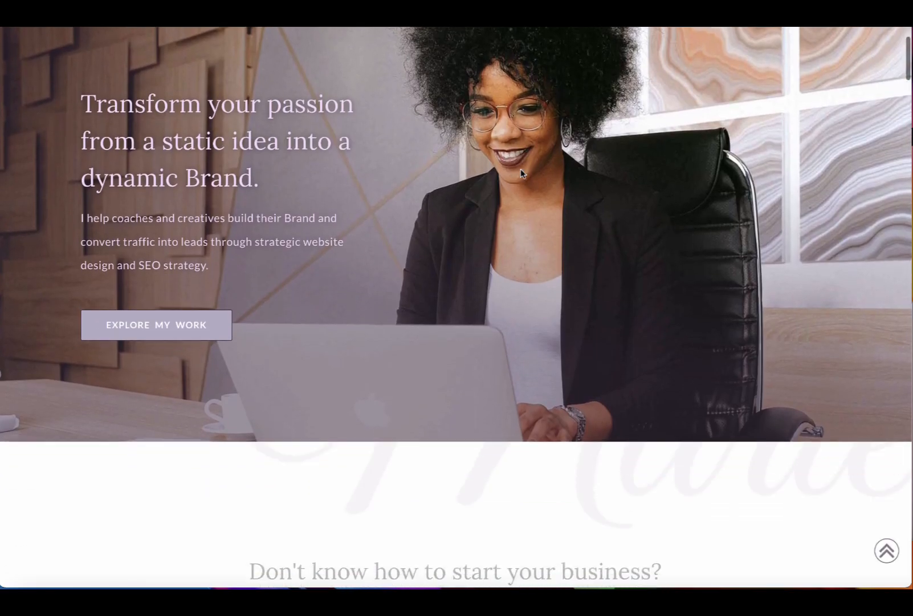
{"action": "scroll", "coordinate": [520, 173], "scroll_direction": "down", "scroll_amount": 10}
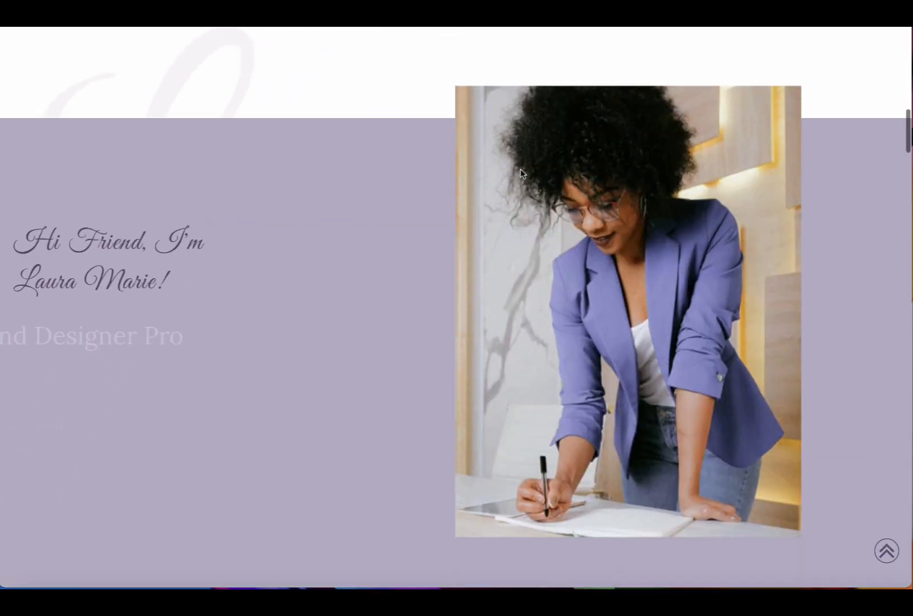
{"action": "scroll", "coordinate": [520, 172], "scroll_direction": "down", "scroll_amount": 12}
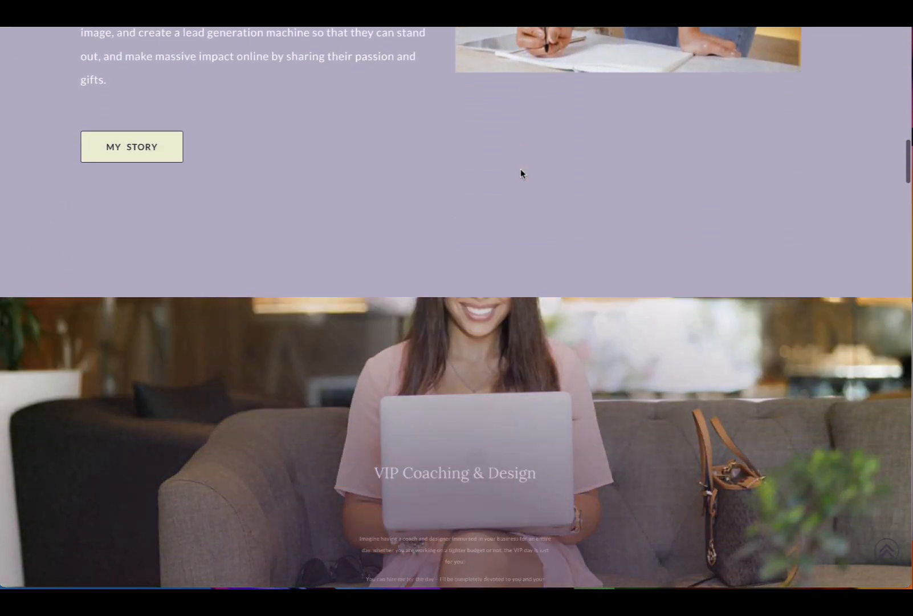
{"action": "scroll", "coordinate": [520, 173], "scroll_direction": "down", "scroll_amount": 10}
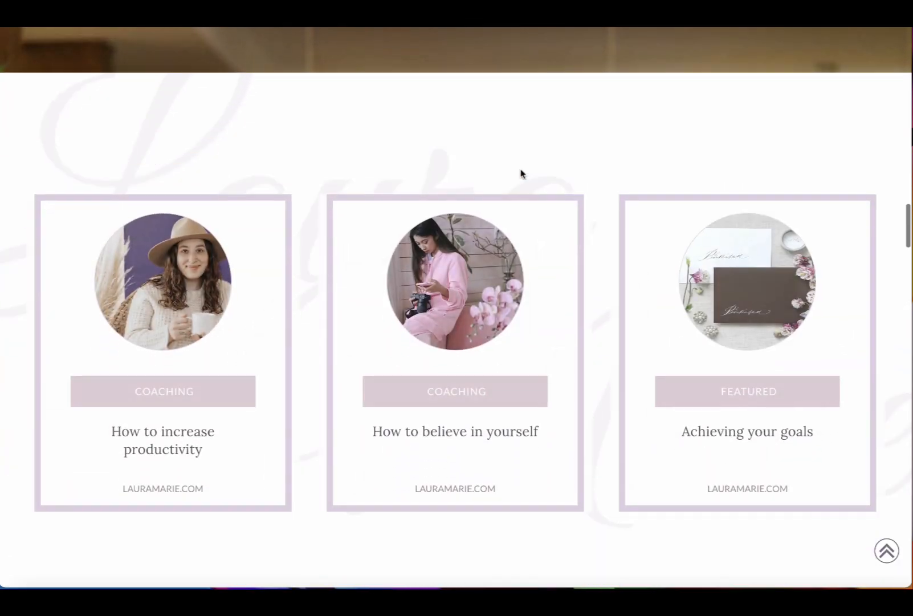
{"action": "scroll", "coordinate": [520, 173], "scroll_direction": "down", "scroll_amount": 12}
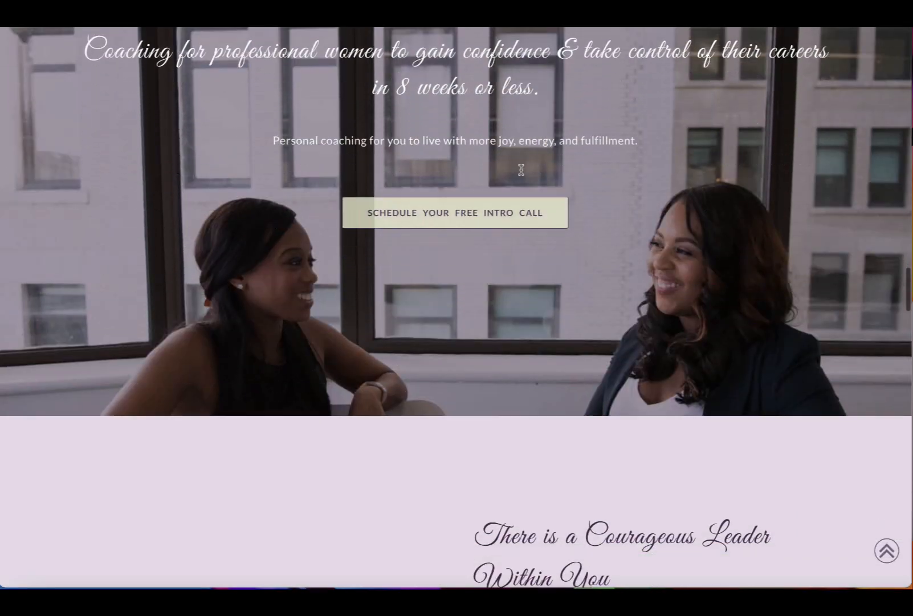
{"action": "scroll", "coordinate": [521, 173], "scroll_direction": "down", "scroll_amount": 16}
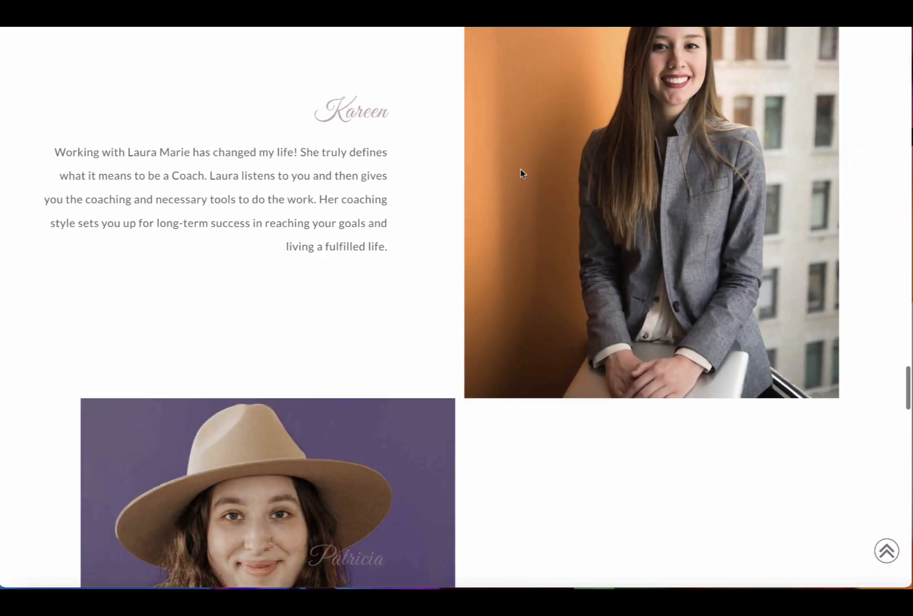
{"action": "scroll", "coordinate": [521, 173], "scroll_direction": "down", "scroll_amount": 11}
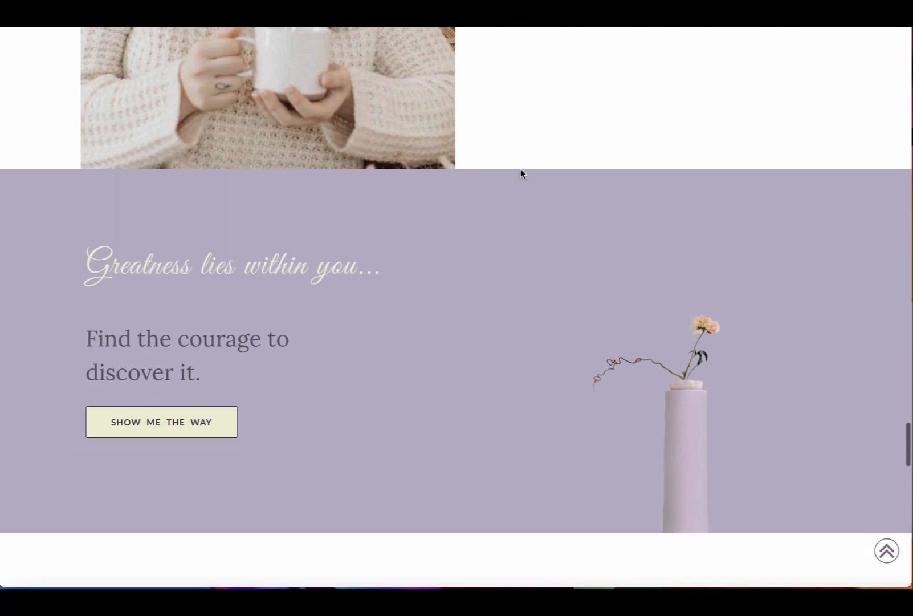
{"action": "scroll", "coordinate": [520, 171], "scroll_direction": "down", "scroll_amount": 10}
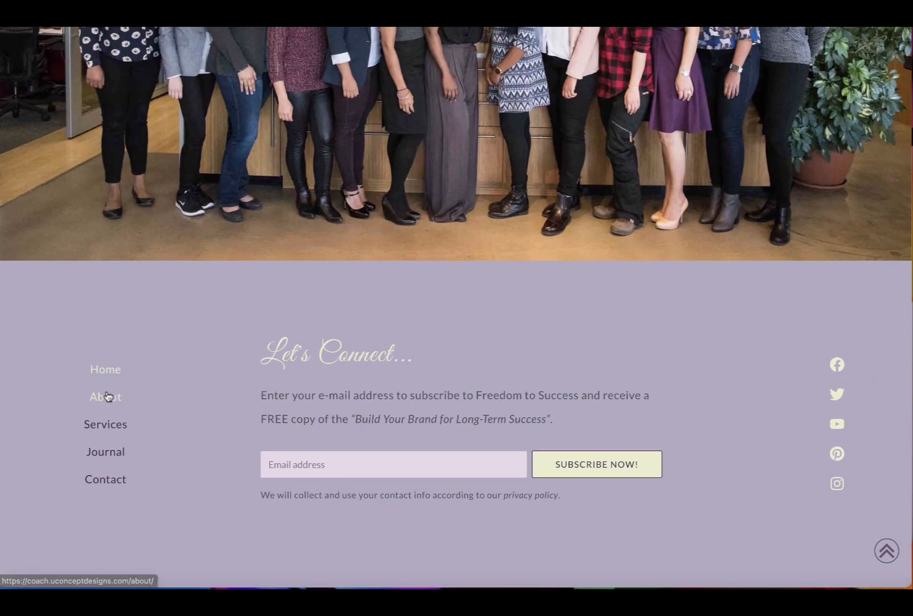
Open the About page from the footer menu and examine its sections, including the blog post cards.
{"action": "left_click", "coordinate": [117, 394]}
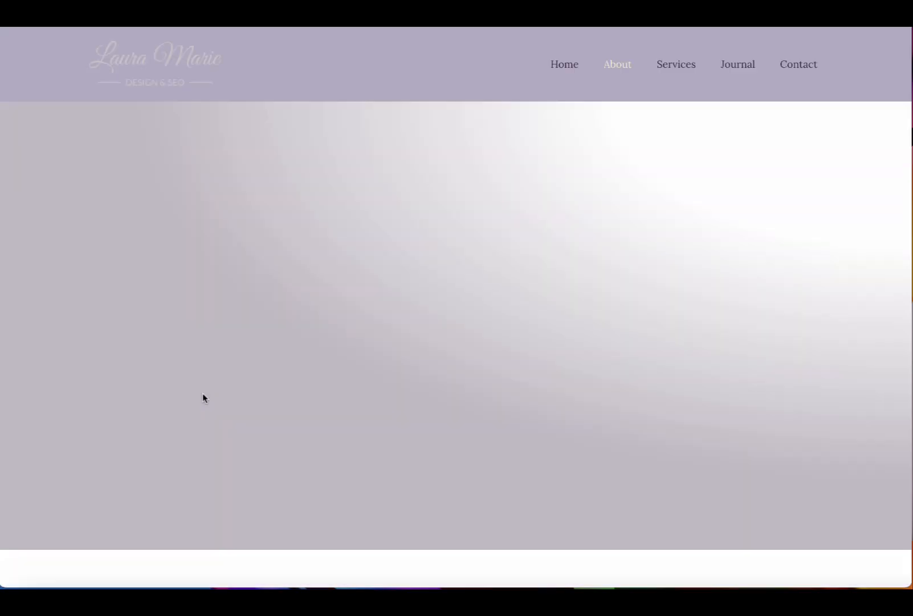
{"action": "scroll", "coordinate": [195, 394], "scroll_direction": "down", "scroll_amount": 2}
{"action": "scroll", "coordinate": [193, 394], "scroll_direction": "down", "scroll_amount": 10}
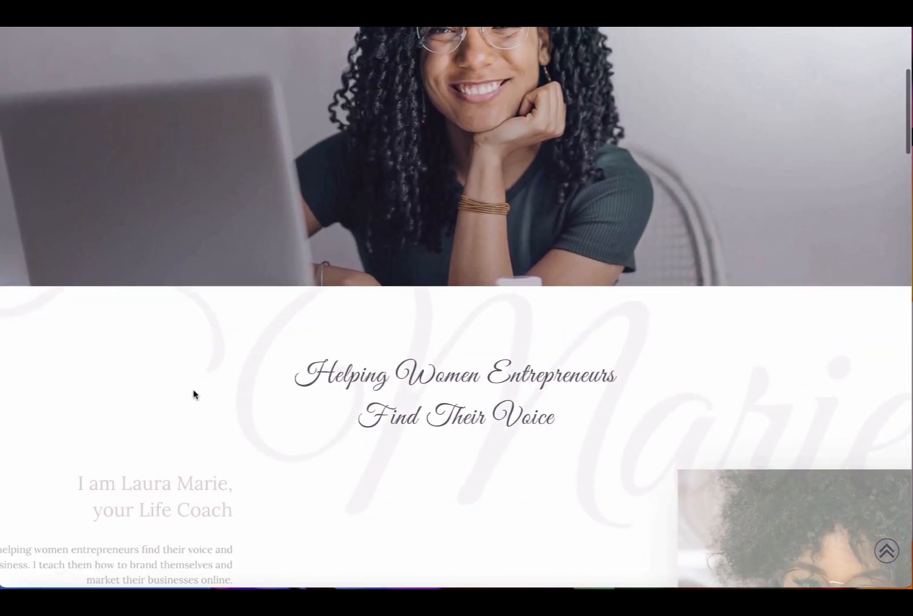
{"action": "scroll", "coordinate": [194, 390], "scroll_direction": "down", "scroll_amount": 10}
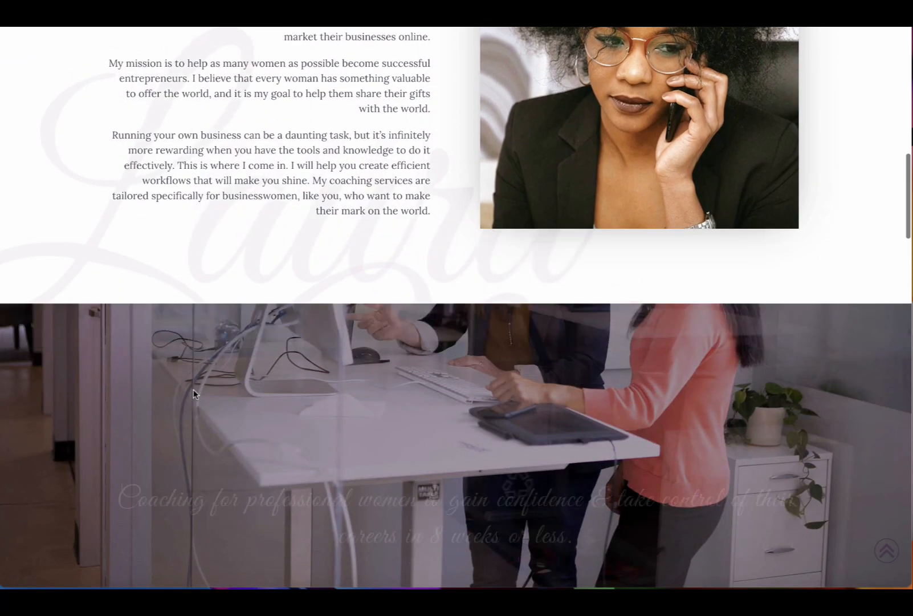
{"action": "scroll", "coordinate": [194, 394], "scroll_direction": "down", "scroll_amount": 10}
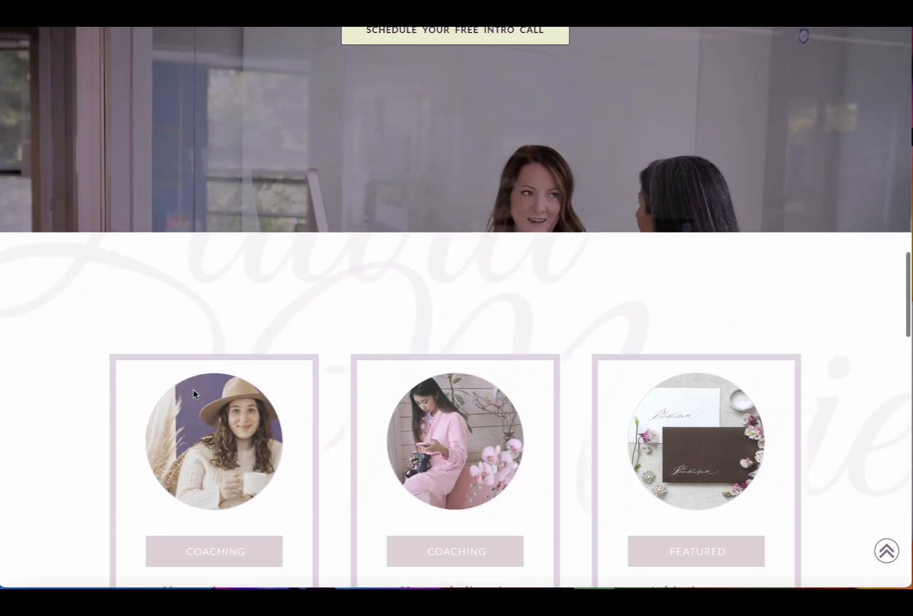
{"action": "scroll", "coordinate": [194, 393], "scroll_direction": "down", "scroll_amount": 10}
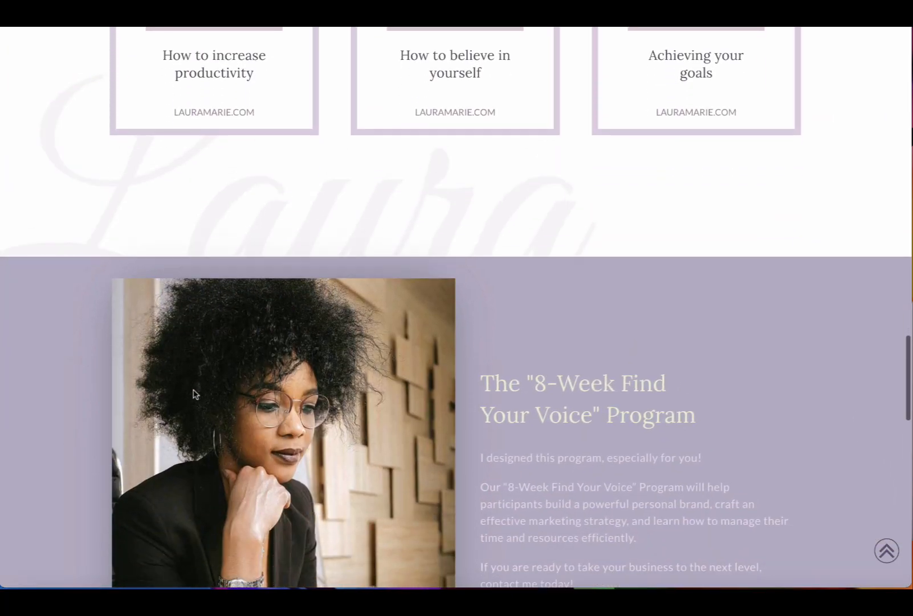
{"action": "scroll", "coordinate": [194, 393], "scroll_direction": "down", "scroll_amount": 10}
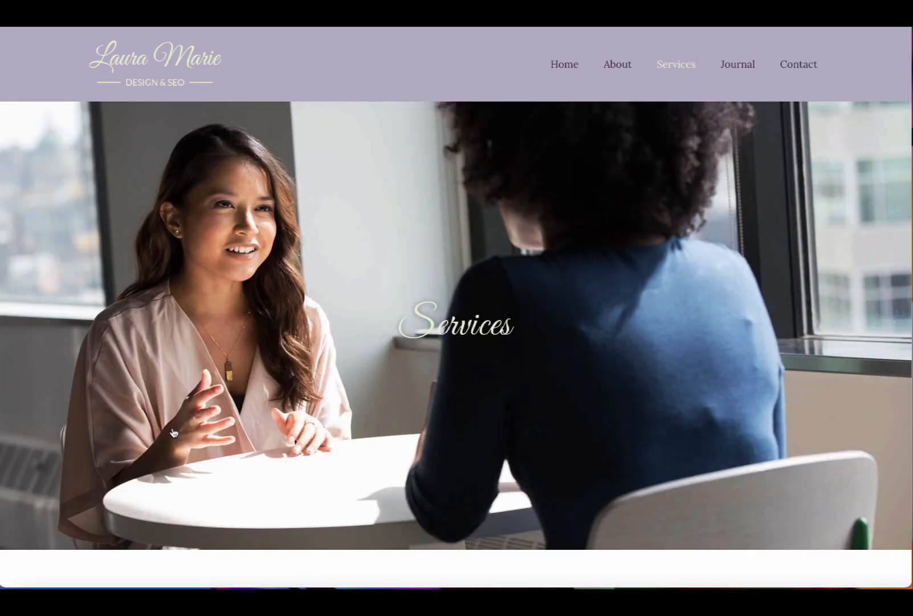
Examine the published Services page from its hero through the service offerings, call-to-action banner and testimonials to the footer menu.
{"action": "scroll", "coordinate": [174, 432], "scroll_direction": "down", "scroll_amount": 5}
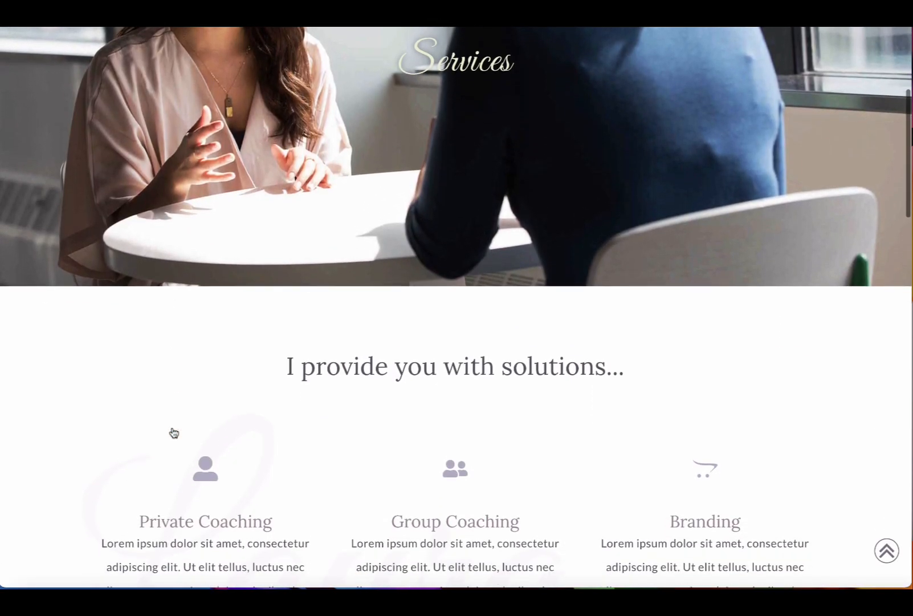
{"action": "scroll", "coordinate": [174, 432], "scroll_direction": "down", "scroll_amount": 15}
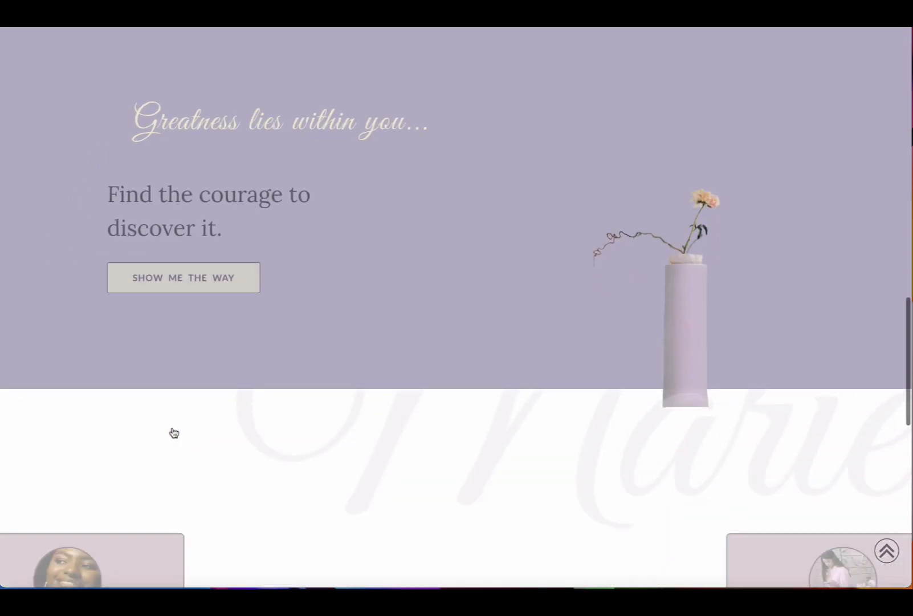
{"action": "scroll", "coordinate": [174, 433], "scroll_direction": "down", "scroll_amount": 10}
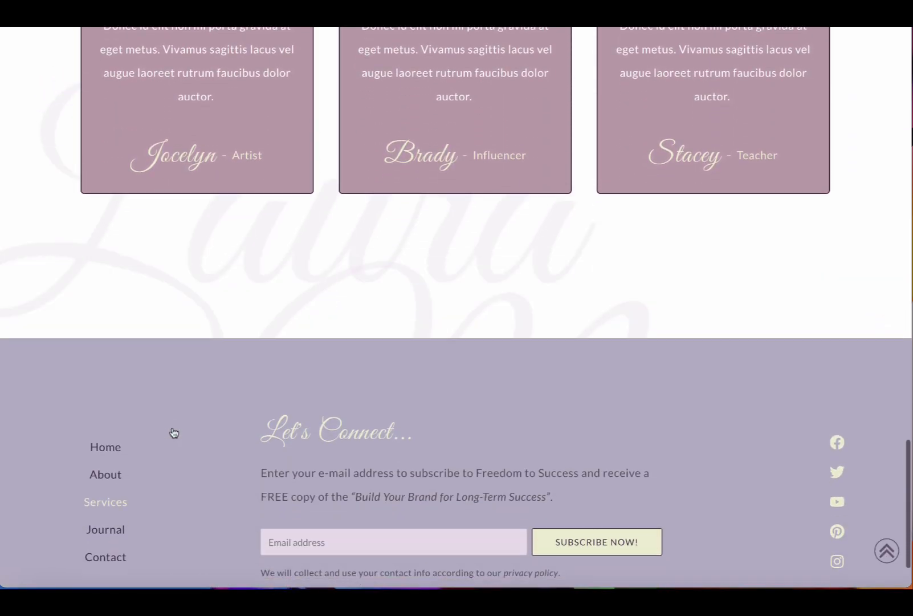
{"action": "scroll", "coordinate": [174, 433], "scroll_direction": "down", "scroll_amount": 2}
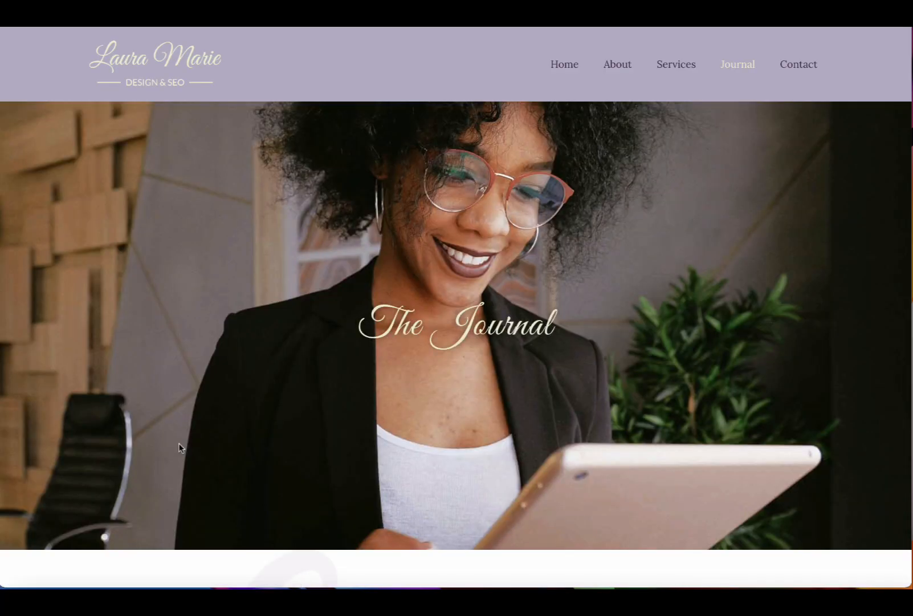
Examine the published Journal page, including the featured articles carousel, the recent article cards and the footer.
{"action": "scroll", "coordinate": [179, 447], "scroll_direction": "down", "scroll_amount": 5}
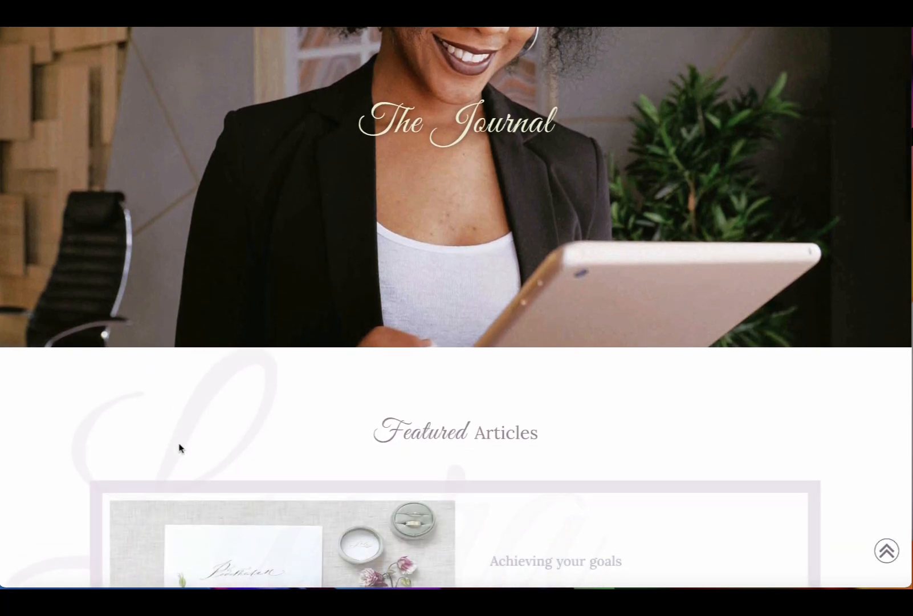
{"action": "scroll", "coordinate": [180, 450], "scroll_direction": "down", "scroll_amount": 8}
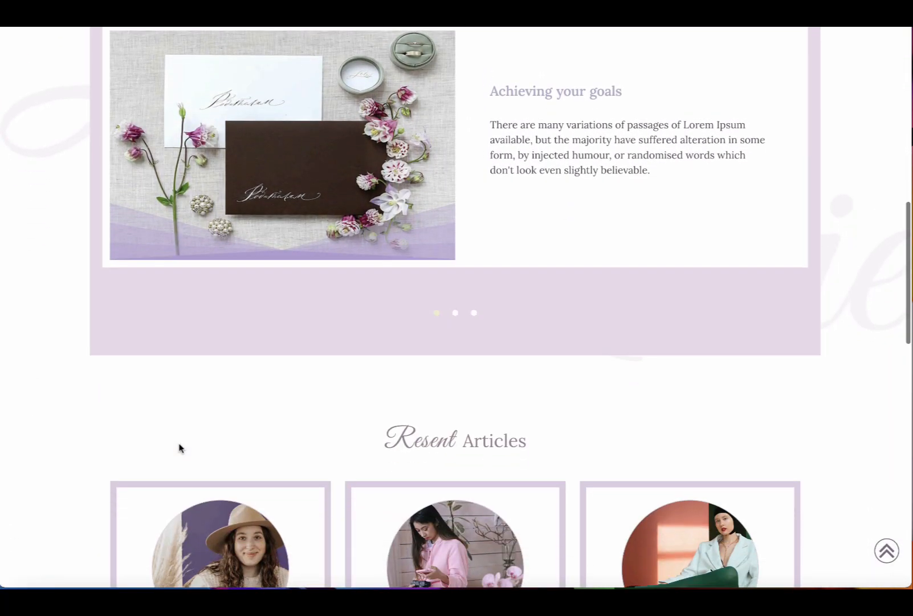
{"action": "scroll", "coordinate": [179, 447], "scroll_direction": "down", "scroll_amount": 10}
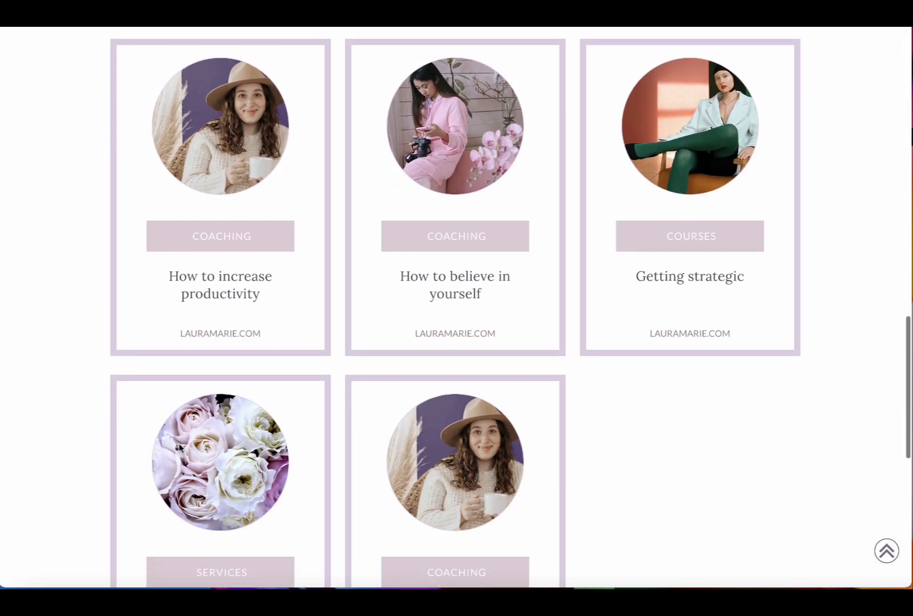
{"action": "scroll", "coordinate": [178, 447], "scroll_direction": "down", "scroll_amount": 5}
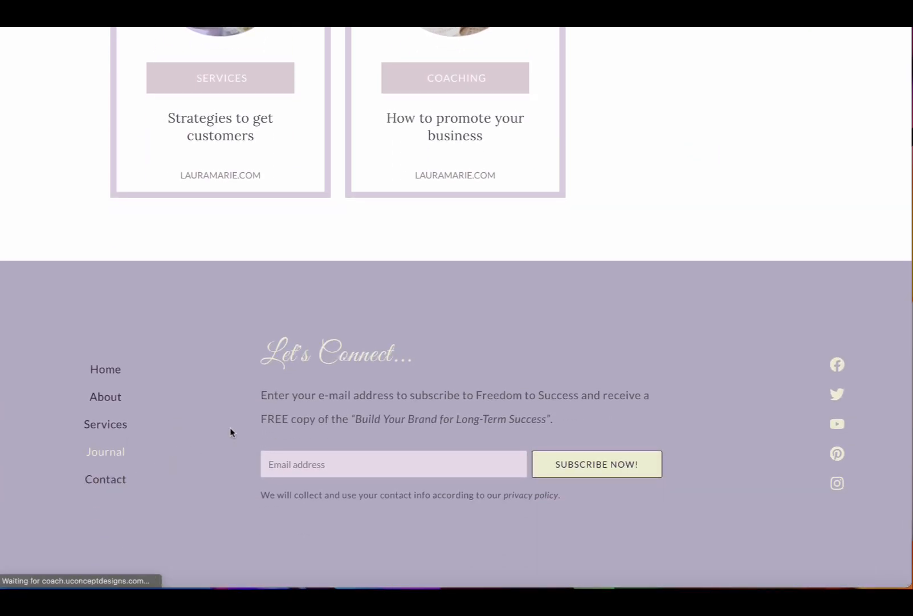
Examine the published Contact page down to its consultation form and footer, and return to the Home page from the header menu.
{"action": "scroll", "coordinate": [257, 424], "scroll_direction": "down", "scroll_amount": 6}
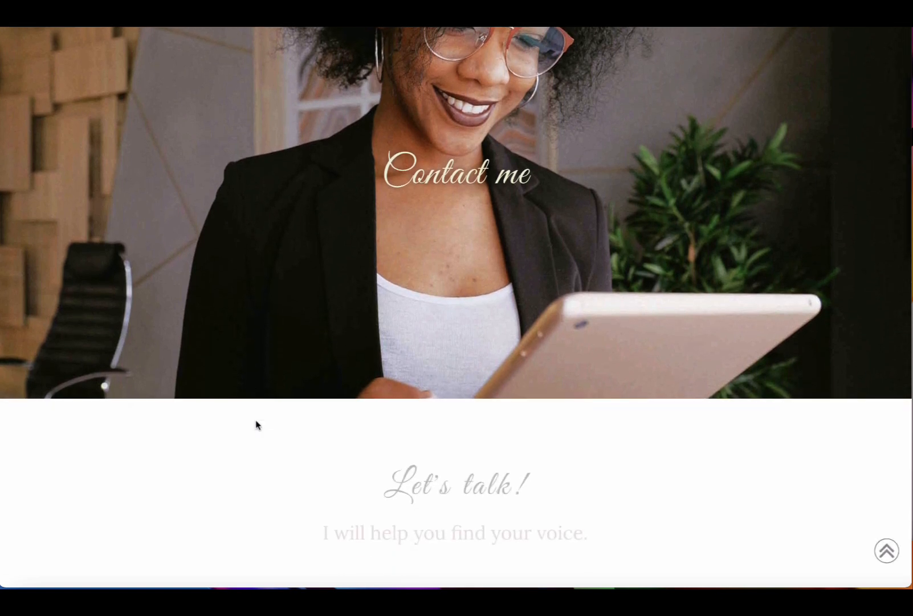
{"action": "scroll", "coordinate": [257, 425], "scroll_direction": "down", "scroll_amount": 10}
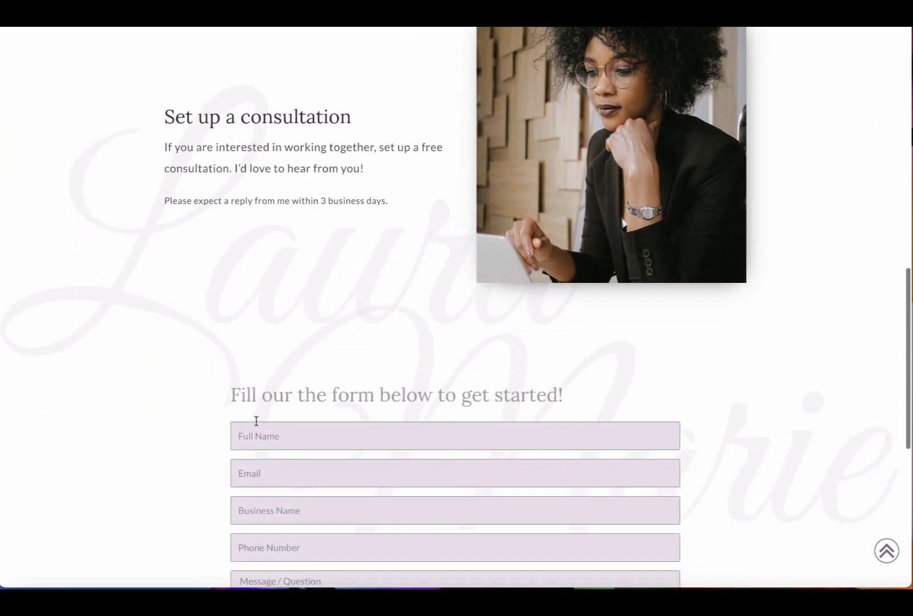
{"action": "scroll", "coordinate": [256, 424], "scroll_direction": "down", "scroll_amount": 4}
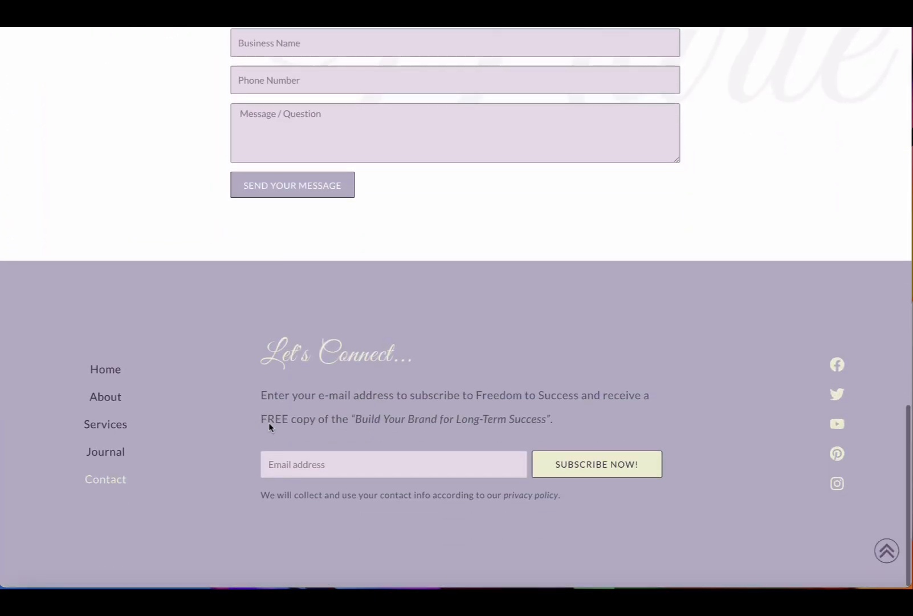
{"action": "left_click", "coordinate": [893, 550]}
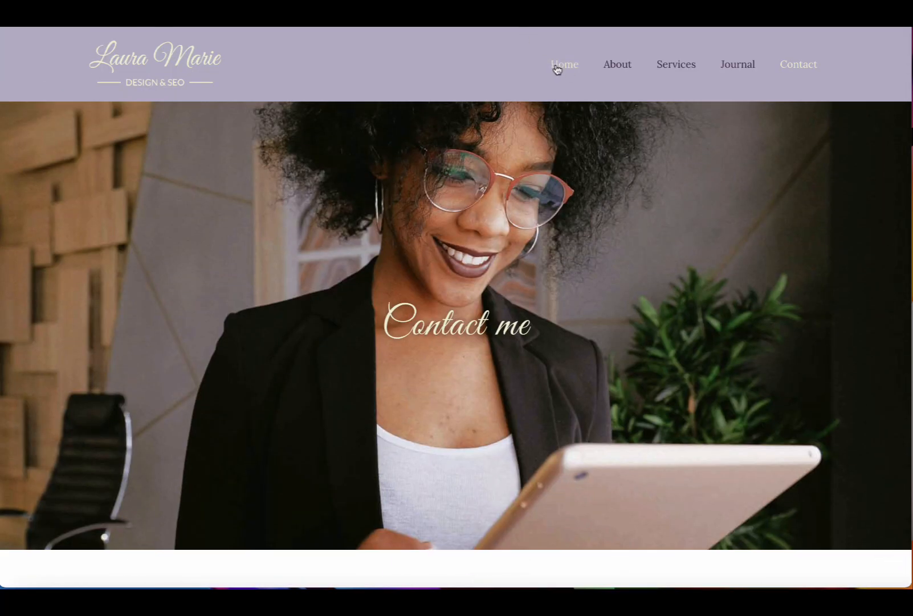
{"action": "left_click", "coordinate": [557, 67]}
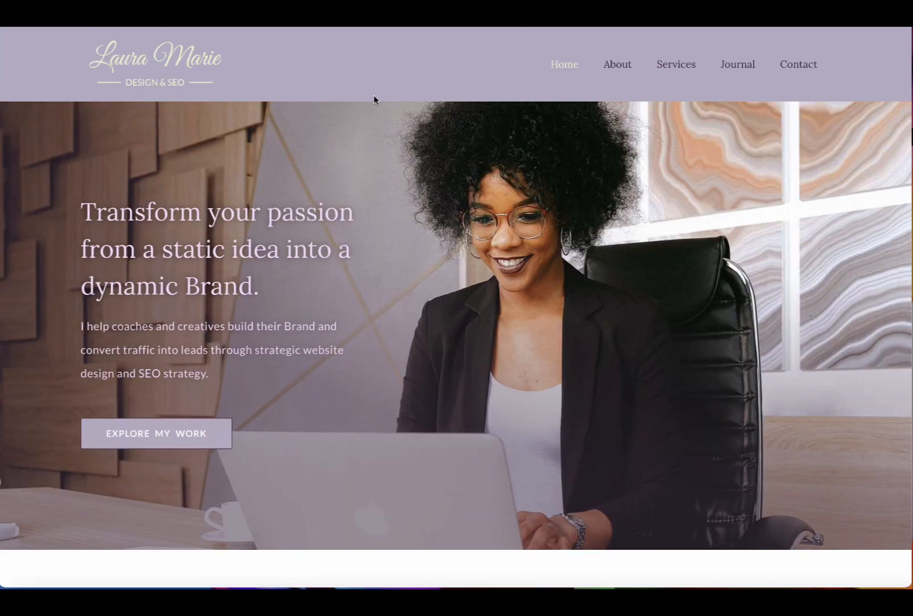